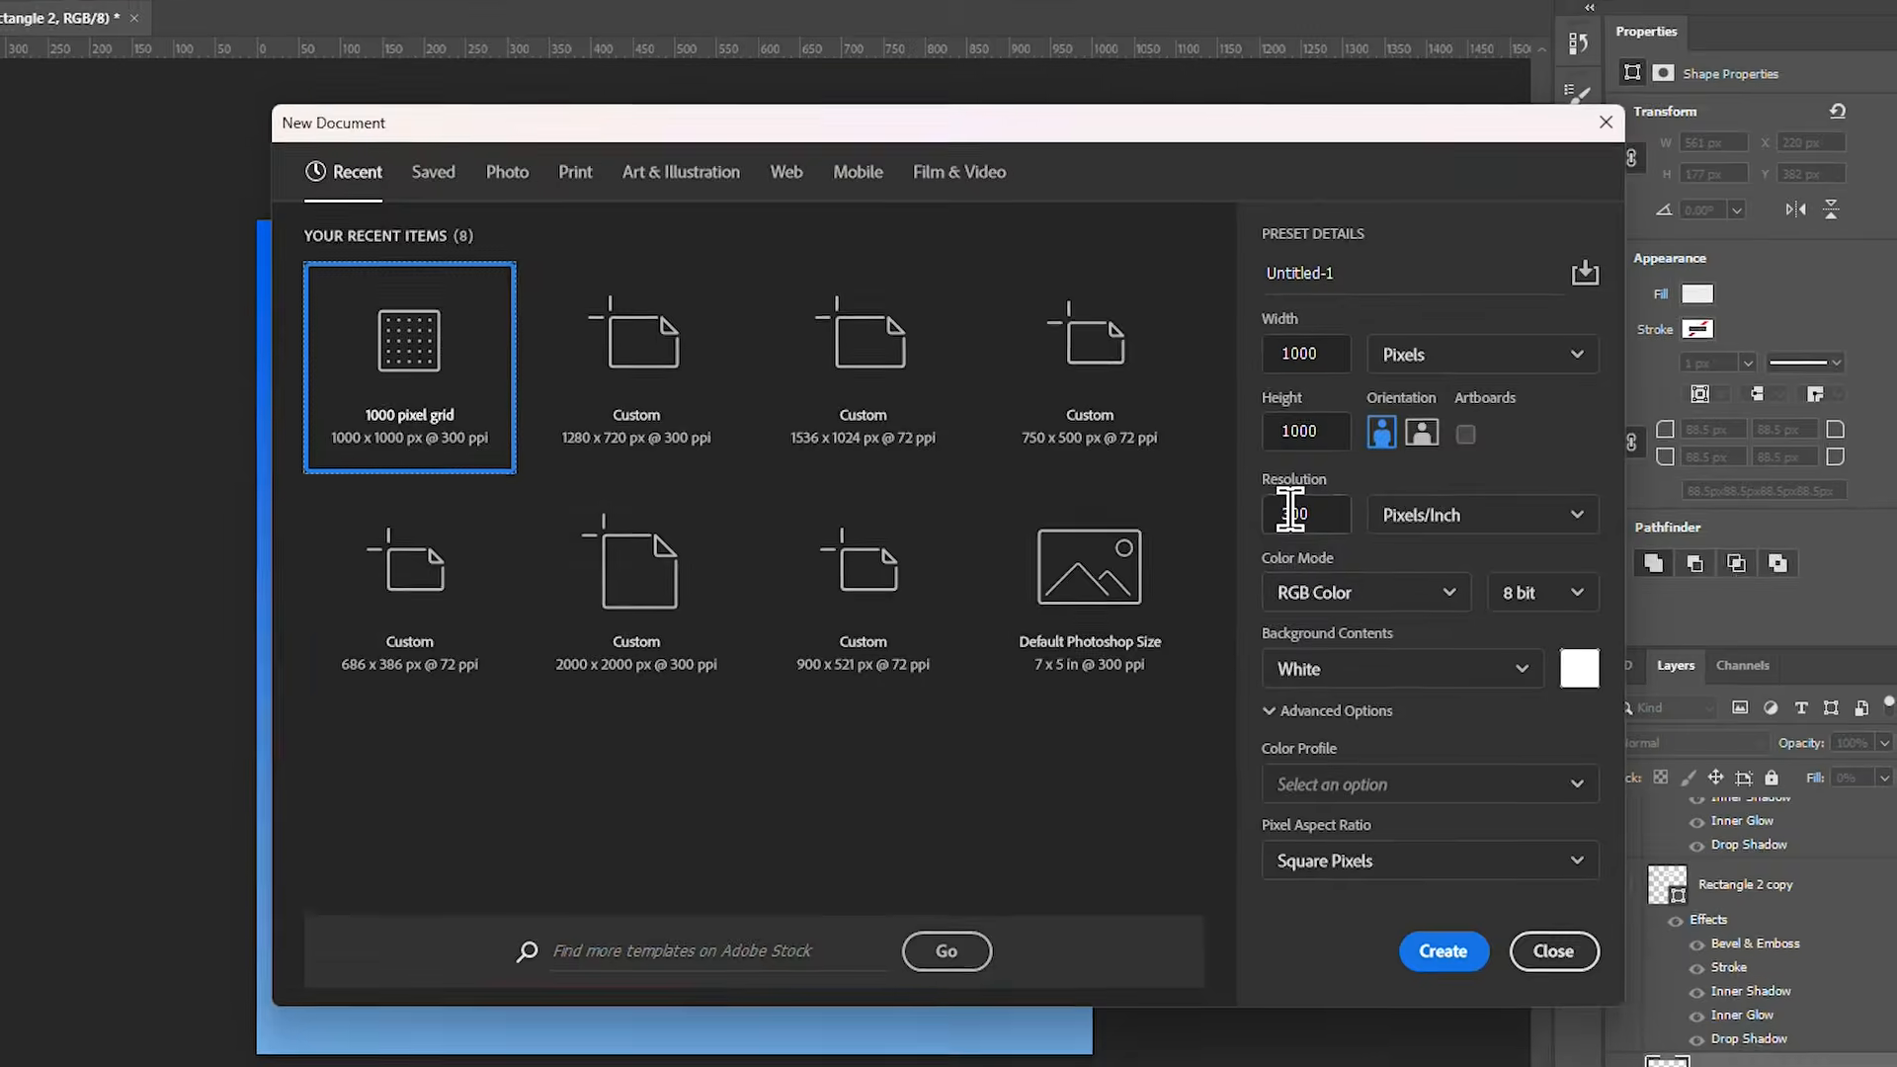
- Create a 1000 x 1000 px document at 300 ppi and add a Gradient fill layer
{"action": "left_click_drag", "start_coordinate": [1235, 462], "coordinate": [1163, 461]}
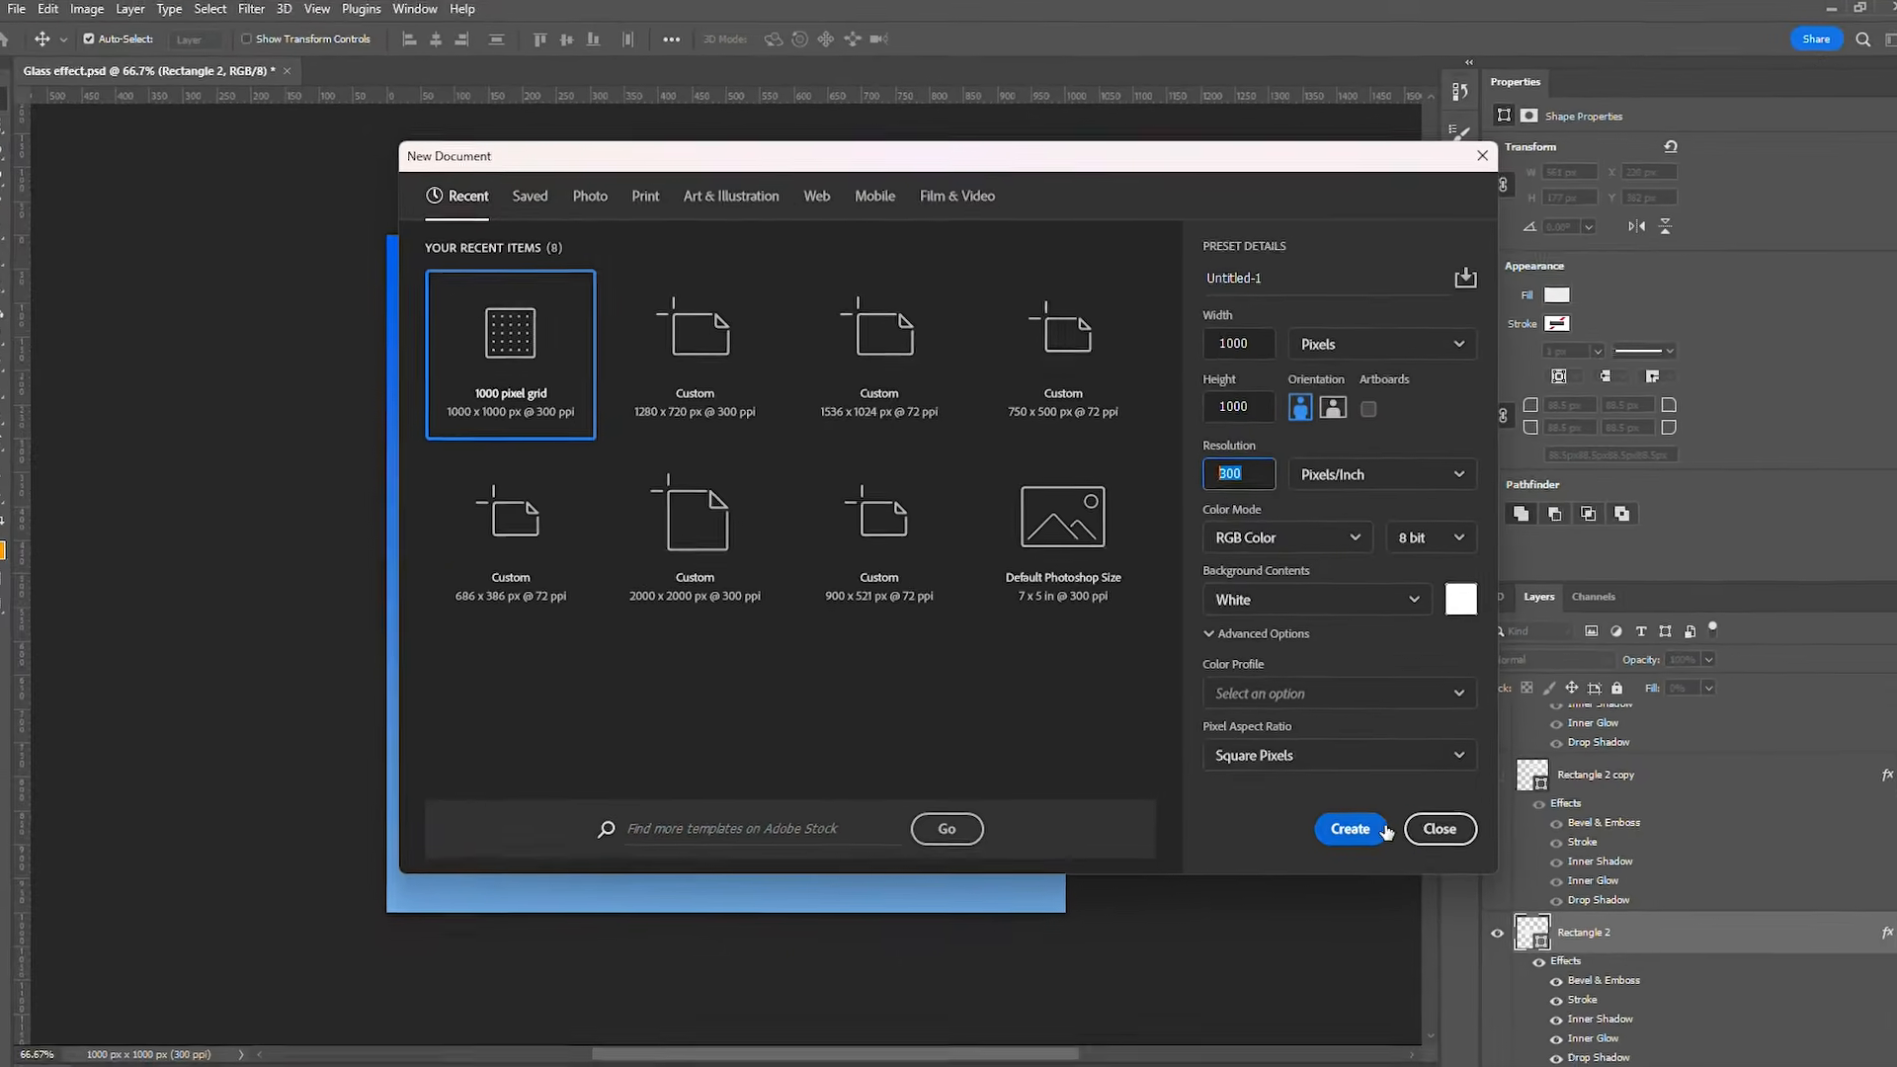
{"action": "left_click", "coordinate": [1392, 893]}
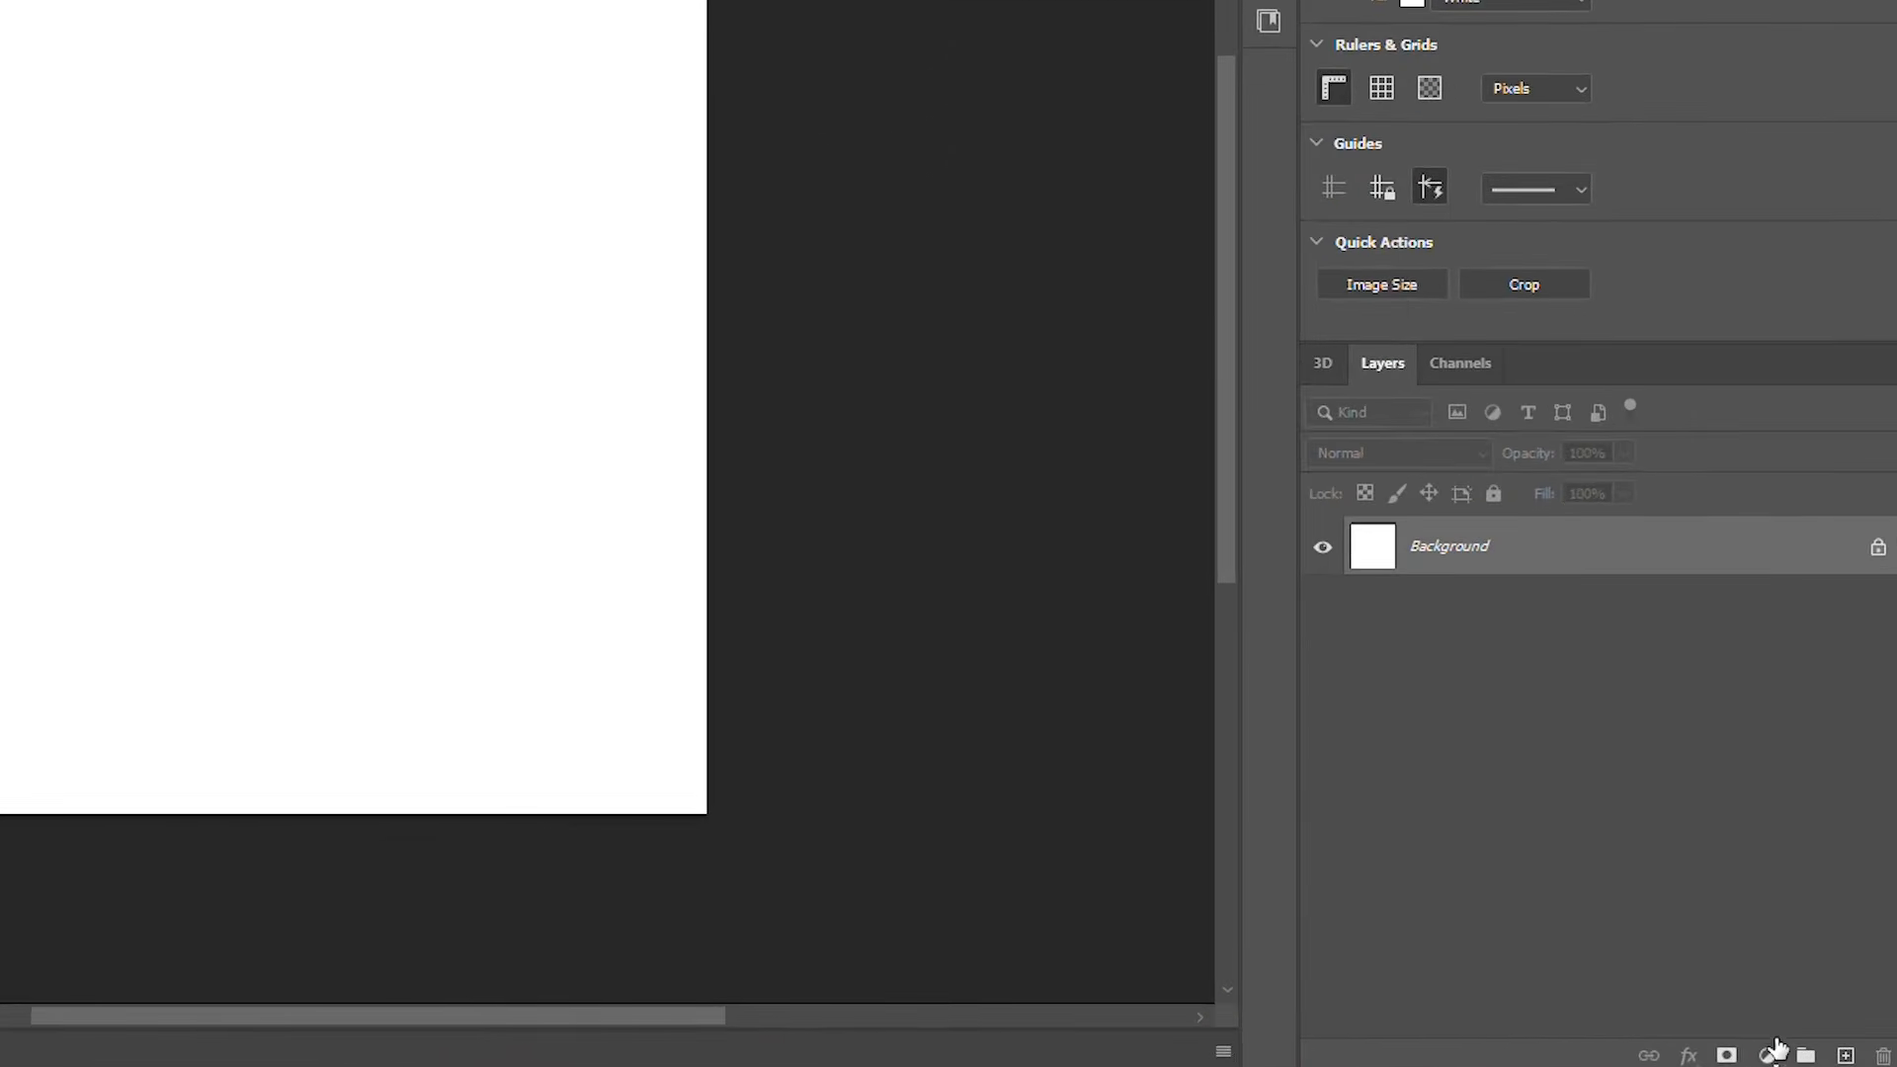
{"action": "left_click", "coordinate": [1775, 1049]}
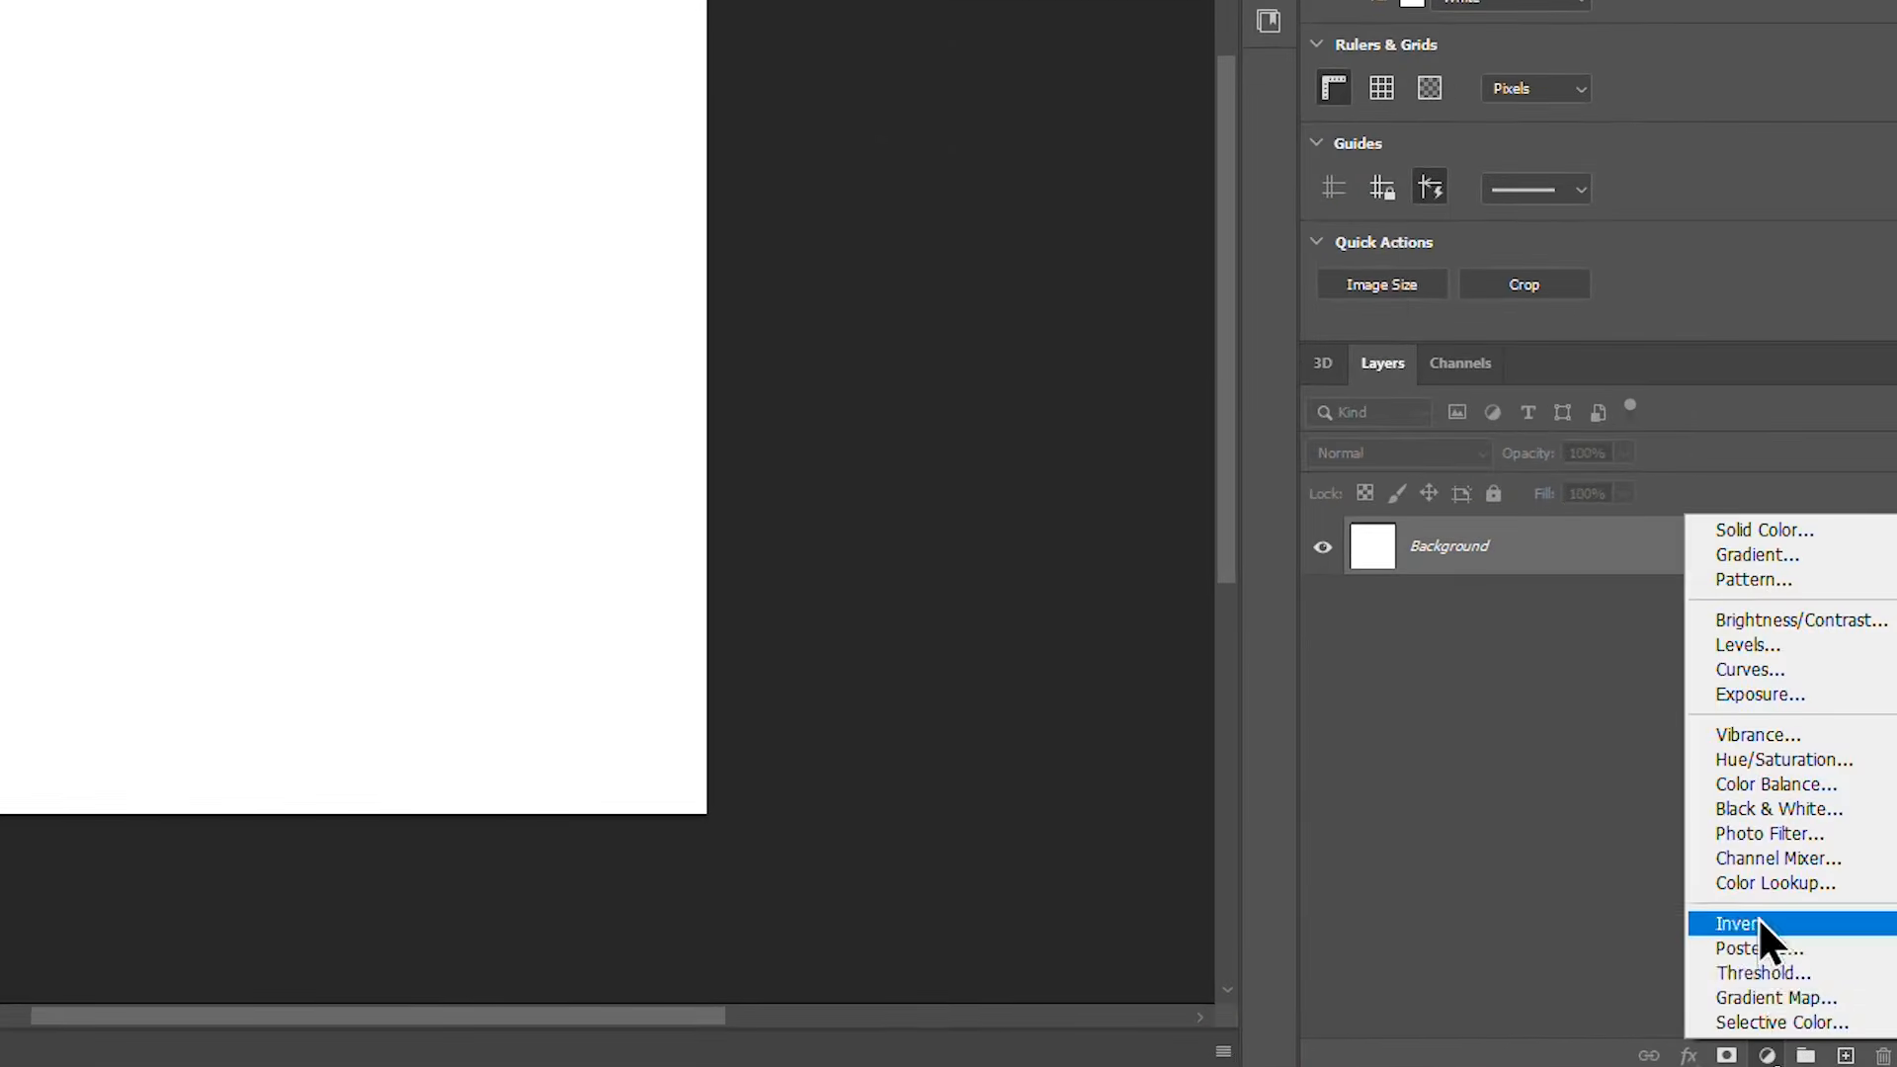
{"action": "left_click", "coordinate": [1741, 581]}
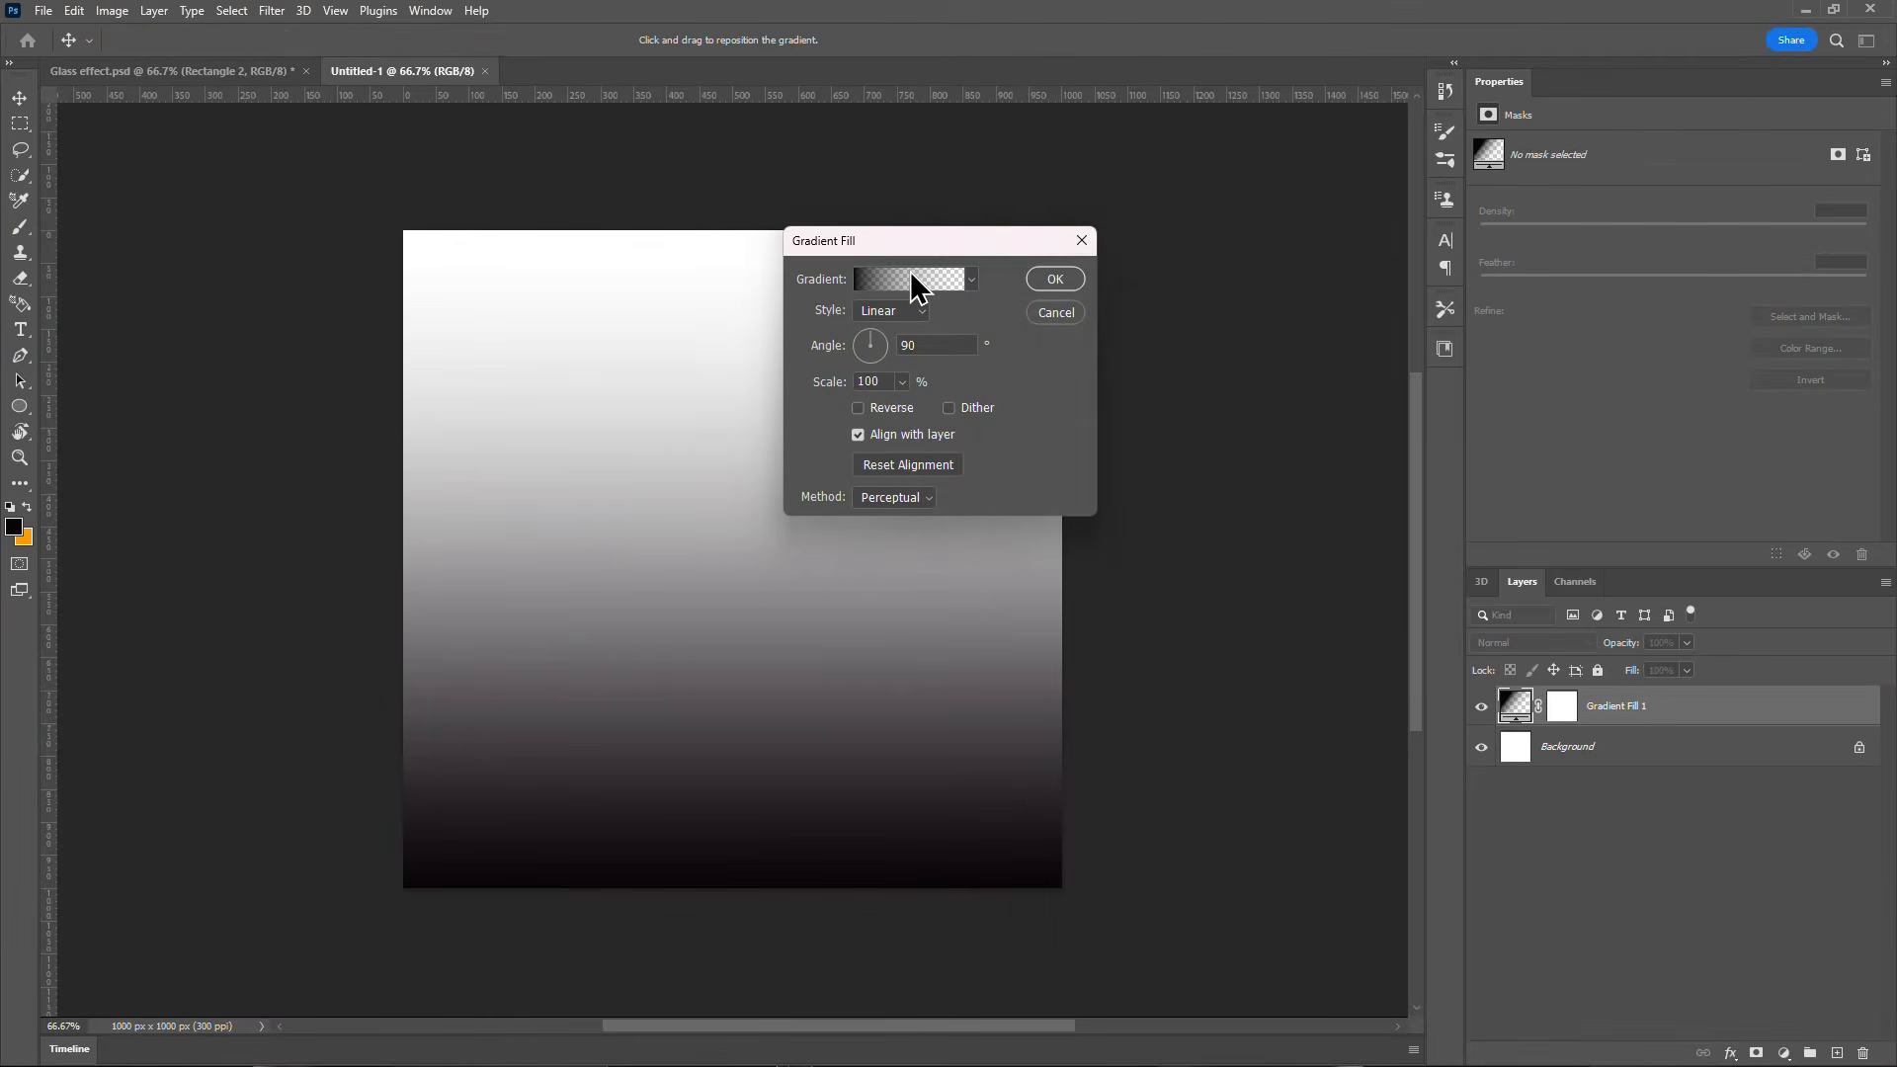
- Make the gradient's end stop fully opaque at 100% and colour it cyan (00fcff)
{"action": "left_click", "coordinate": [909, 283]}
{"action": "left_click", "coordinate": [1406, 515]}
{"action": "left_click", "coordinate": [1126, 612]}
{"action": "left_click_drag", "start_coordinate": [1131, 637], "coordinate": [1236, 637]}
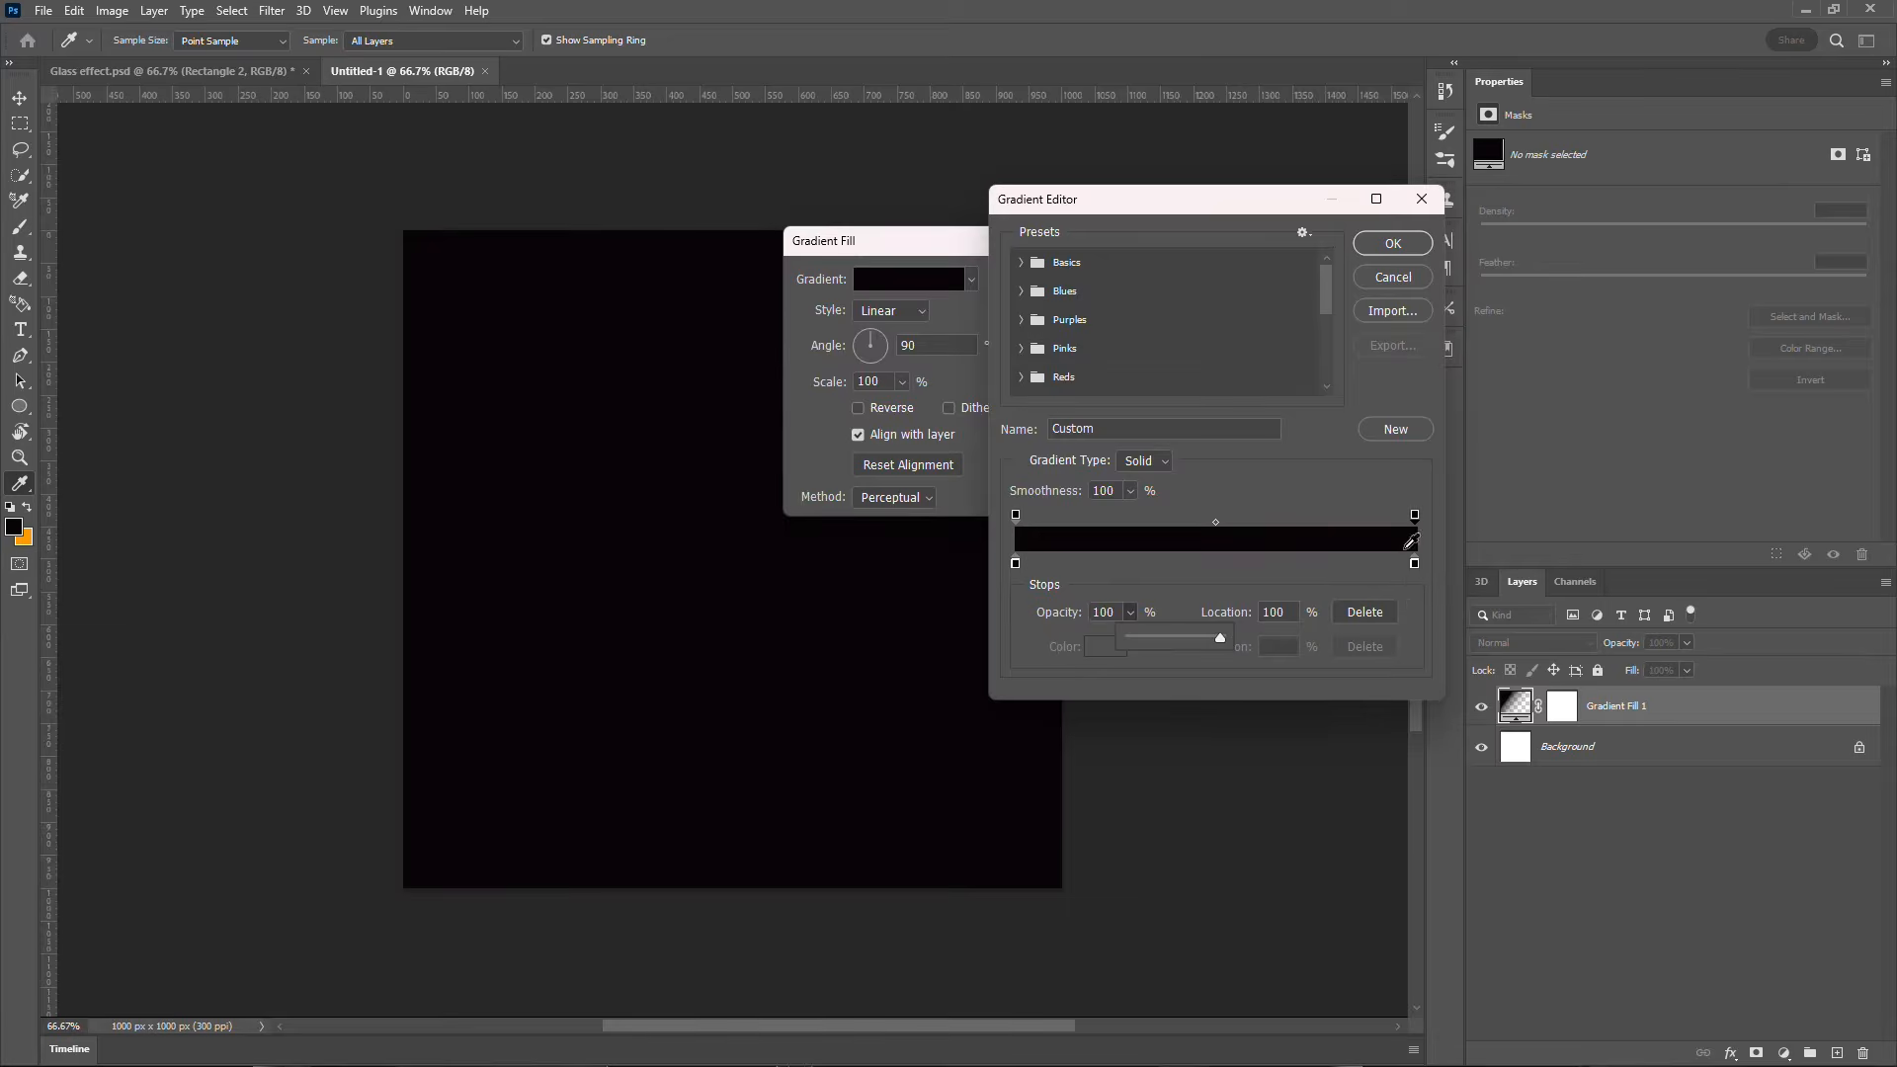
{"action": "left_click", "coordinate": [1415, 563]}
{"action": "left_click", "coordinate": [1109, 647]}
{"action": "left_click_drag", "start_coordinate": [1403, 376], "coordinate": [1578, 201]}
{"action": "left_click", "coordinate": [1537, 388]}
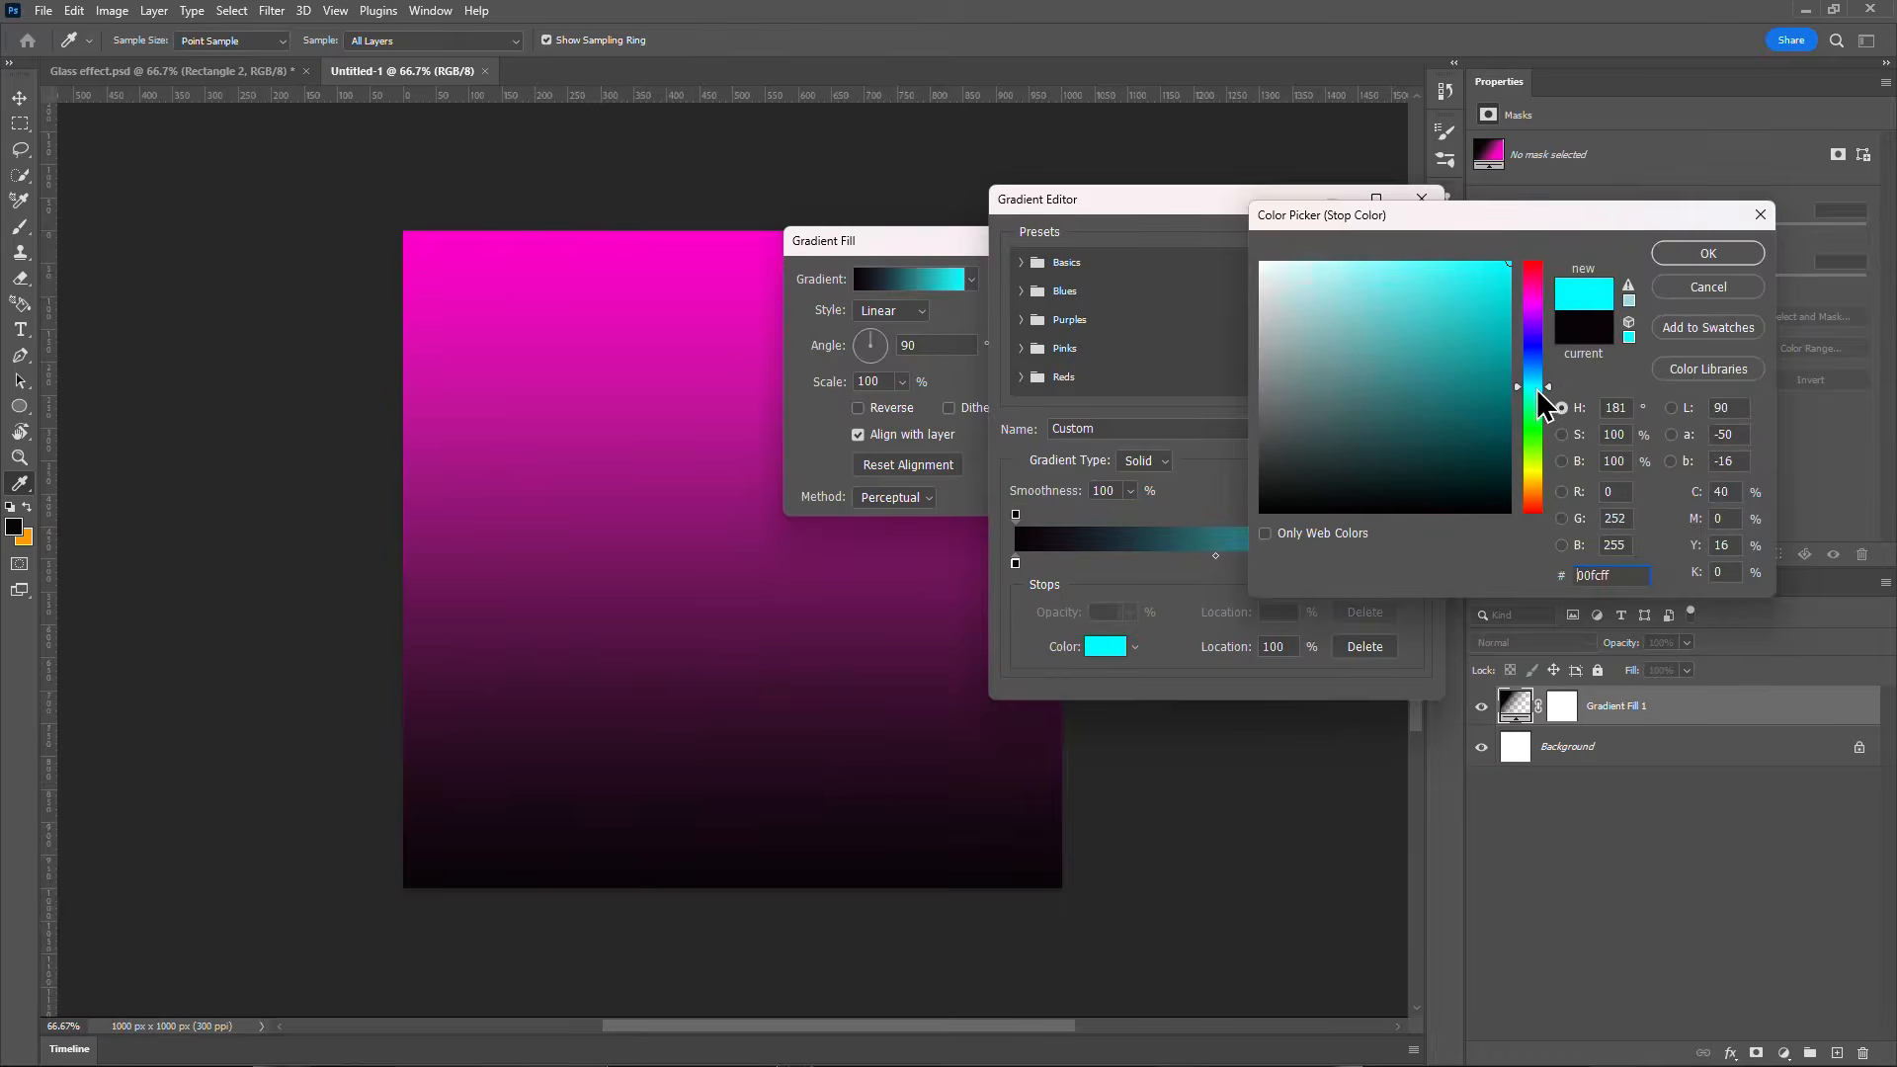
{"action": "left_click", "coordinate": [1692, 259]}
- Colour the gradient's start stop bright blue and accept the edited gradient
{"action": "left_click", "coordinate": [1016, 564]}
{"action": "left_click", "coordinate": [1095, 647]}
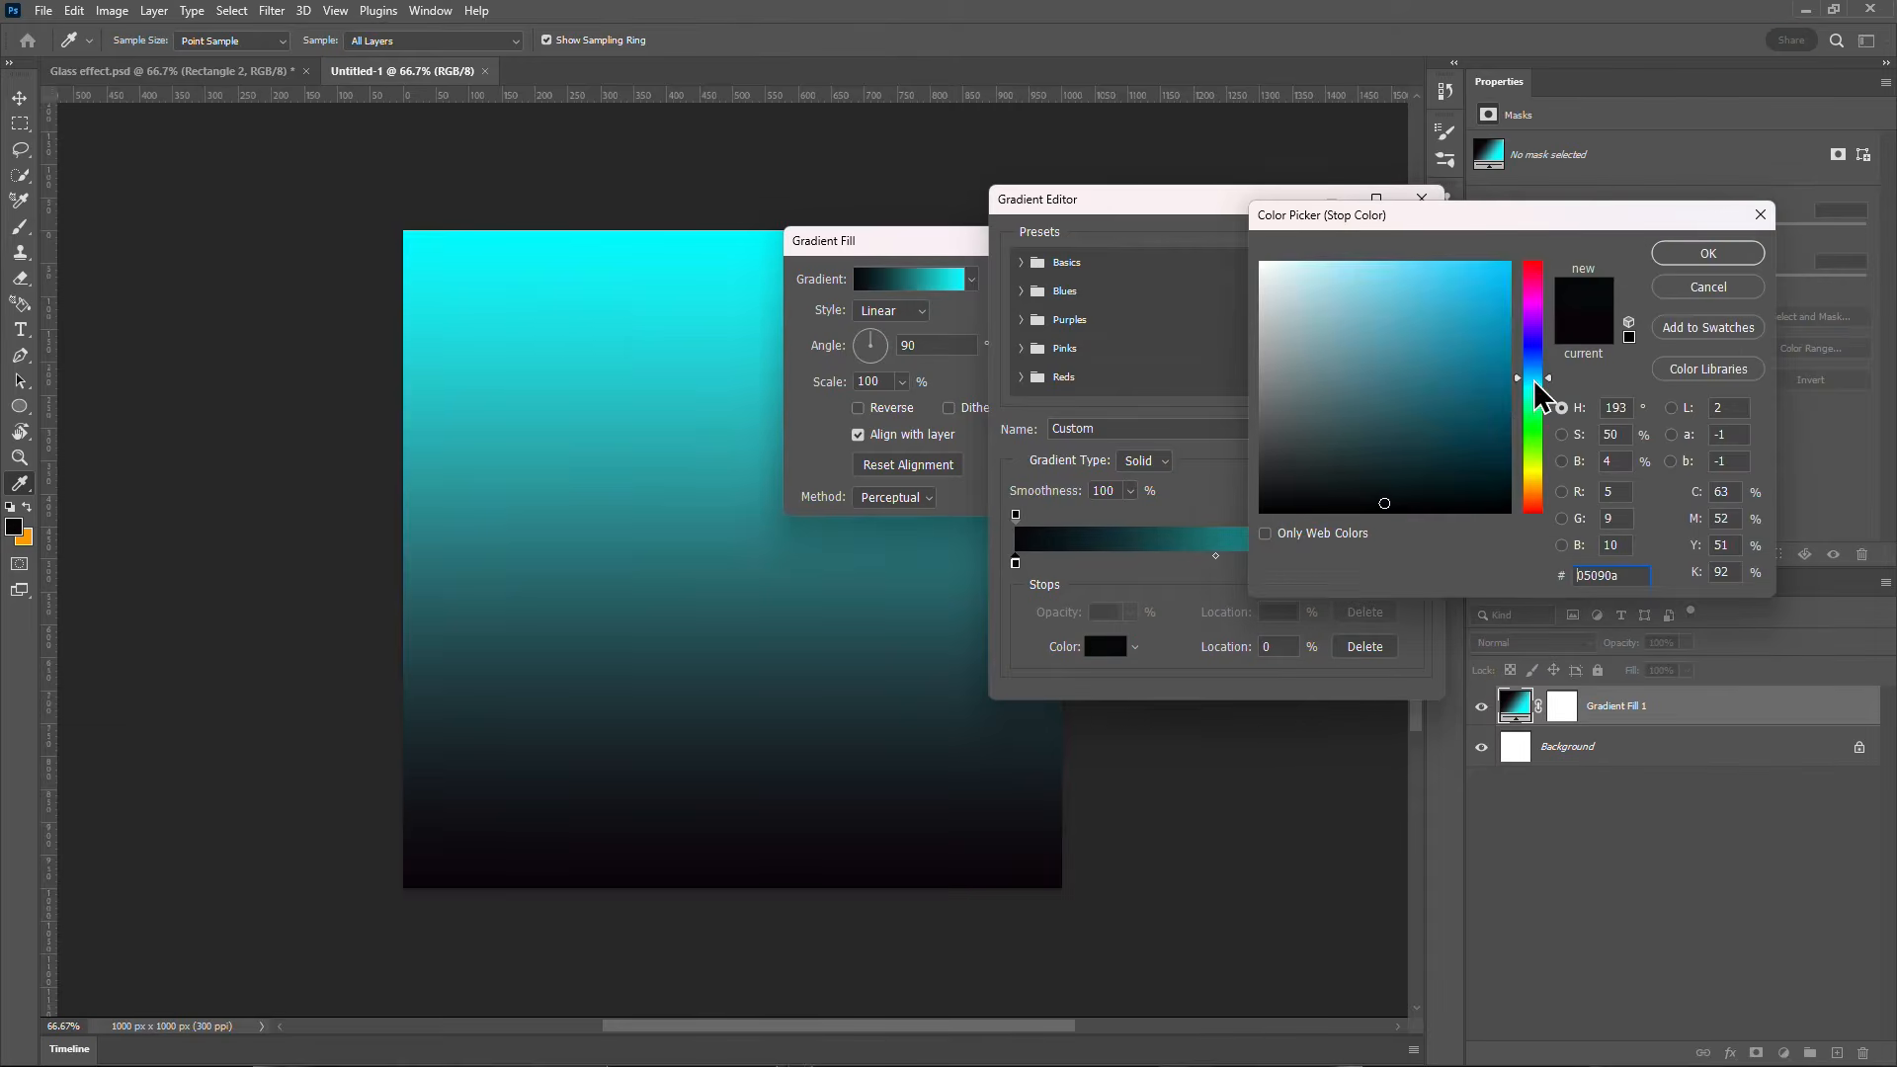
{"action": "left_click_drag", "start_coordinate": [1537, 403], "coordinate": [1477, 287]}
{"action": "left_click", "coordinate": [1685, 257]}
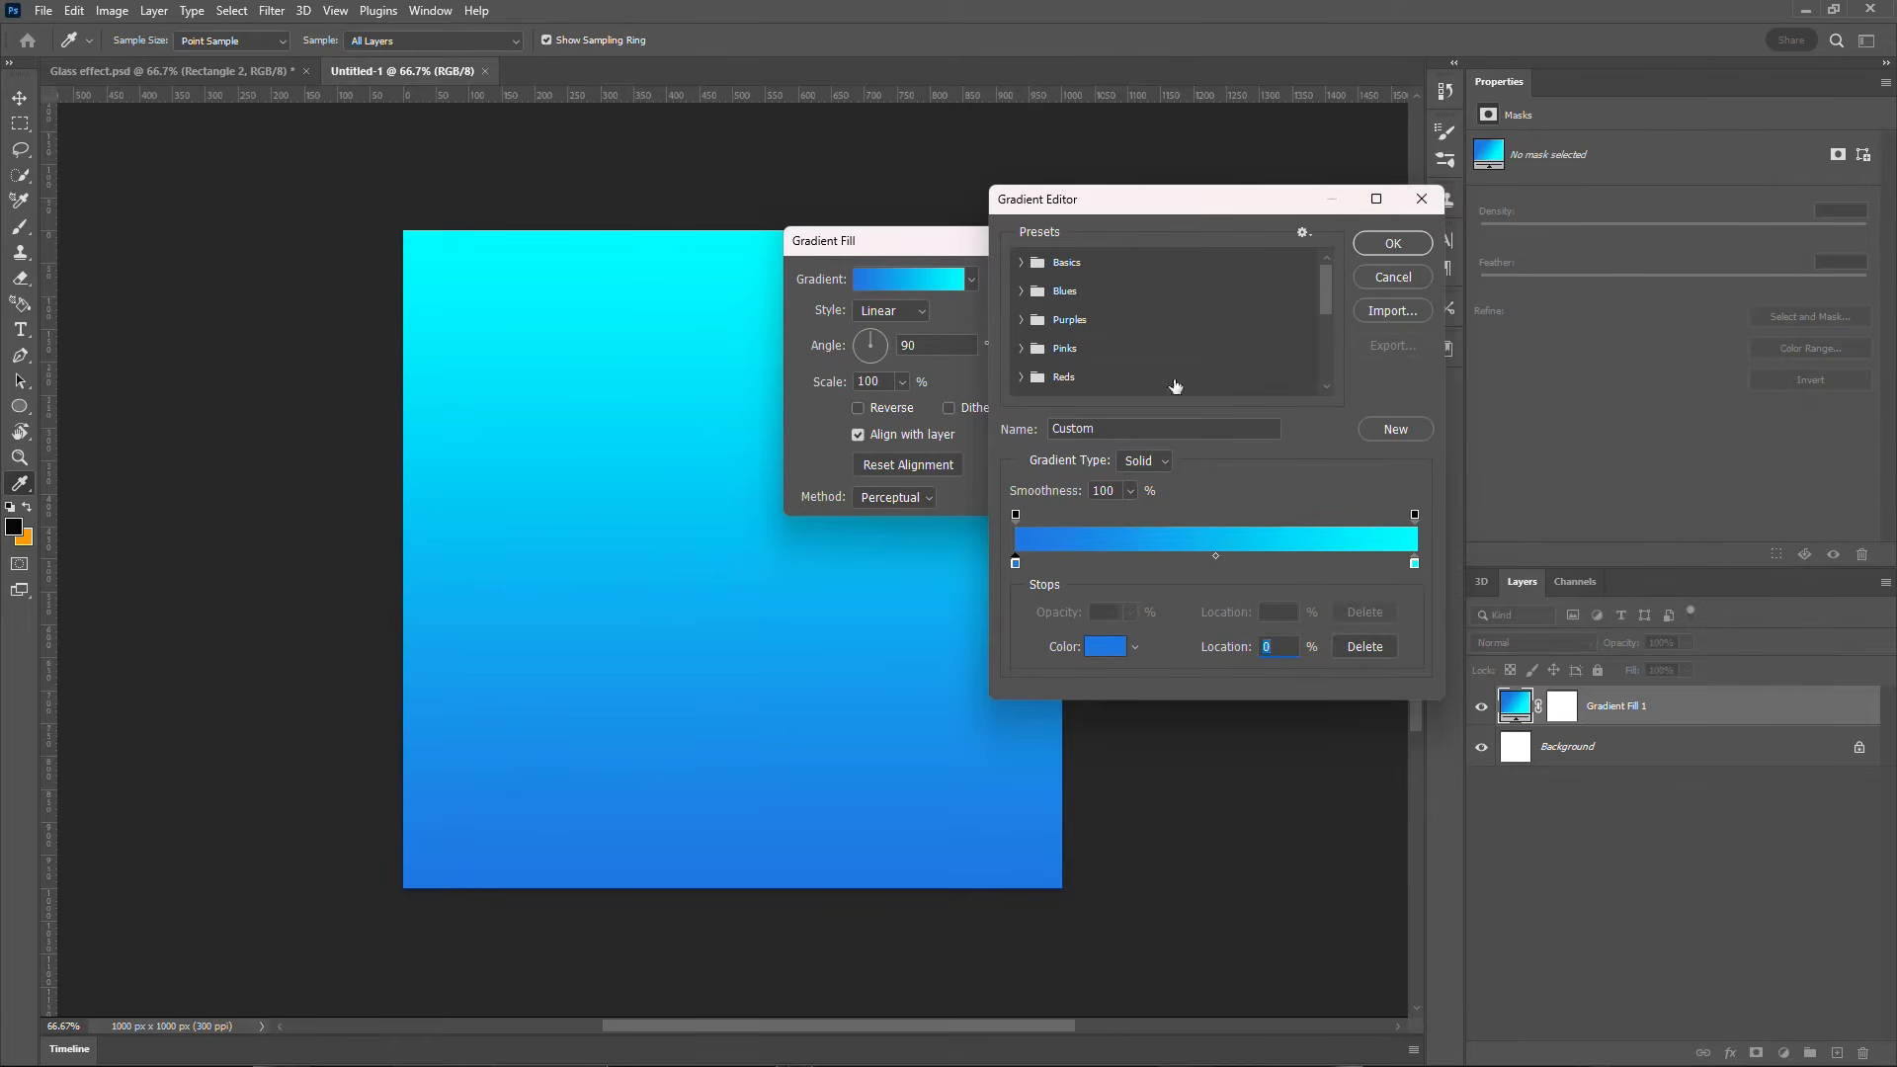
{"action": "left_click", "coordinate": [1392, 243]}
- Reverse the linear gradient, set its scale to 155% and apply the fill
{"action": "left_click", "coordinate": [857, 408]}
{"action": "left_click", "coordinate": [903, 310]}
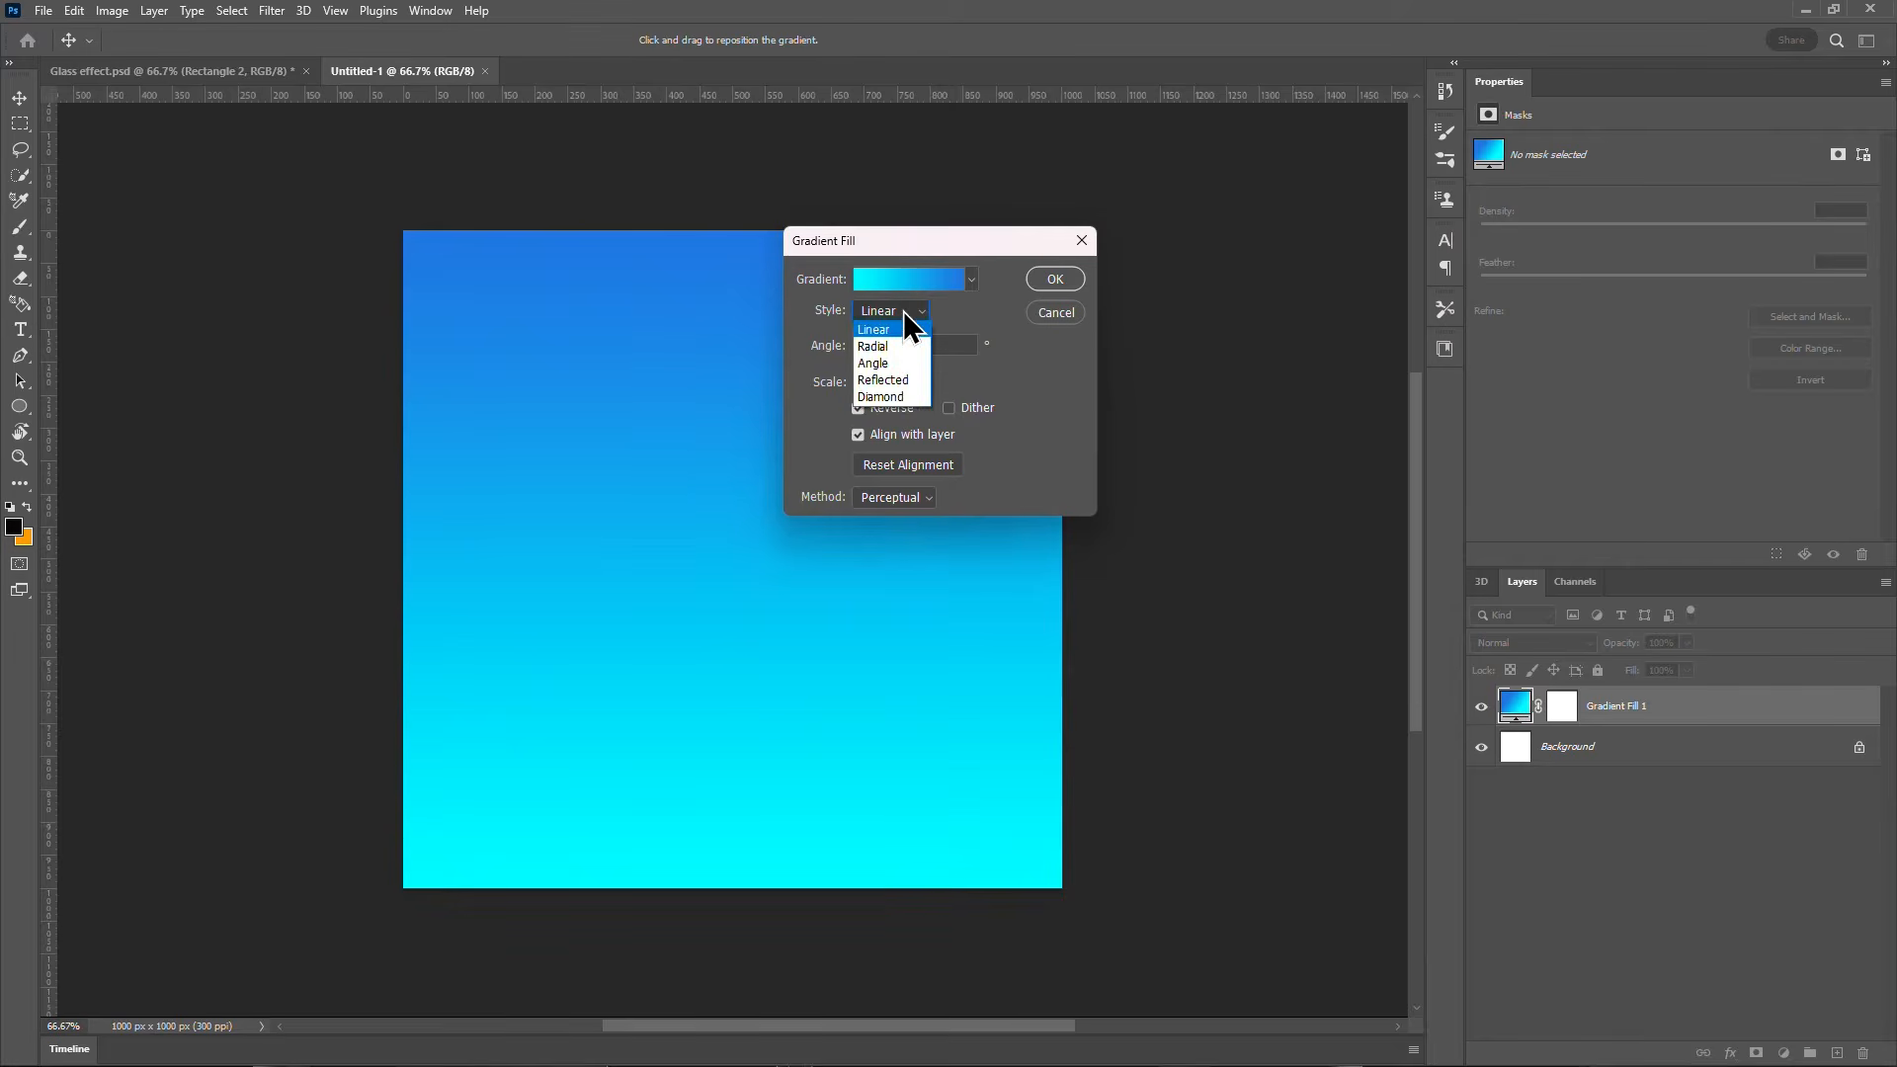
{"action": "left_click", "coordinate": [903, 310]}
{"action": "left_click", "coordinate": [909, 405]}
{"action": "left_click", "coordinate": [905, 402]}
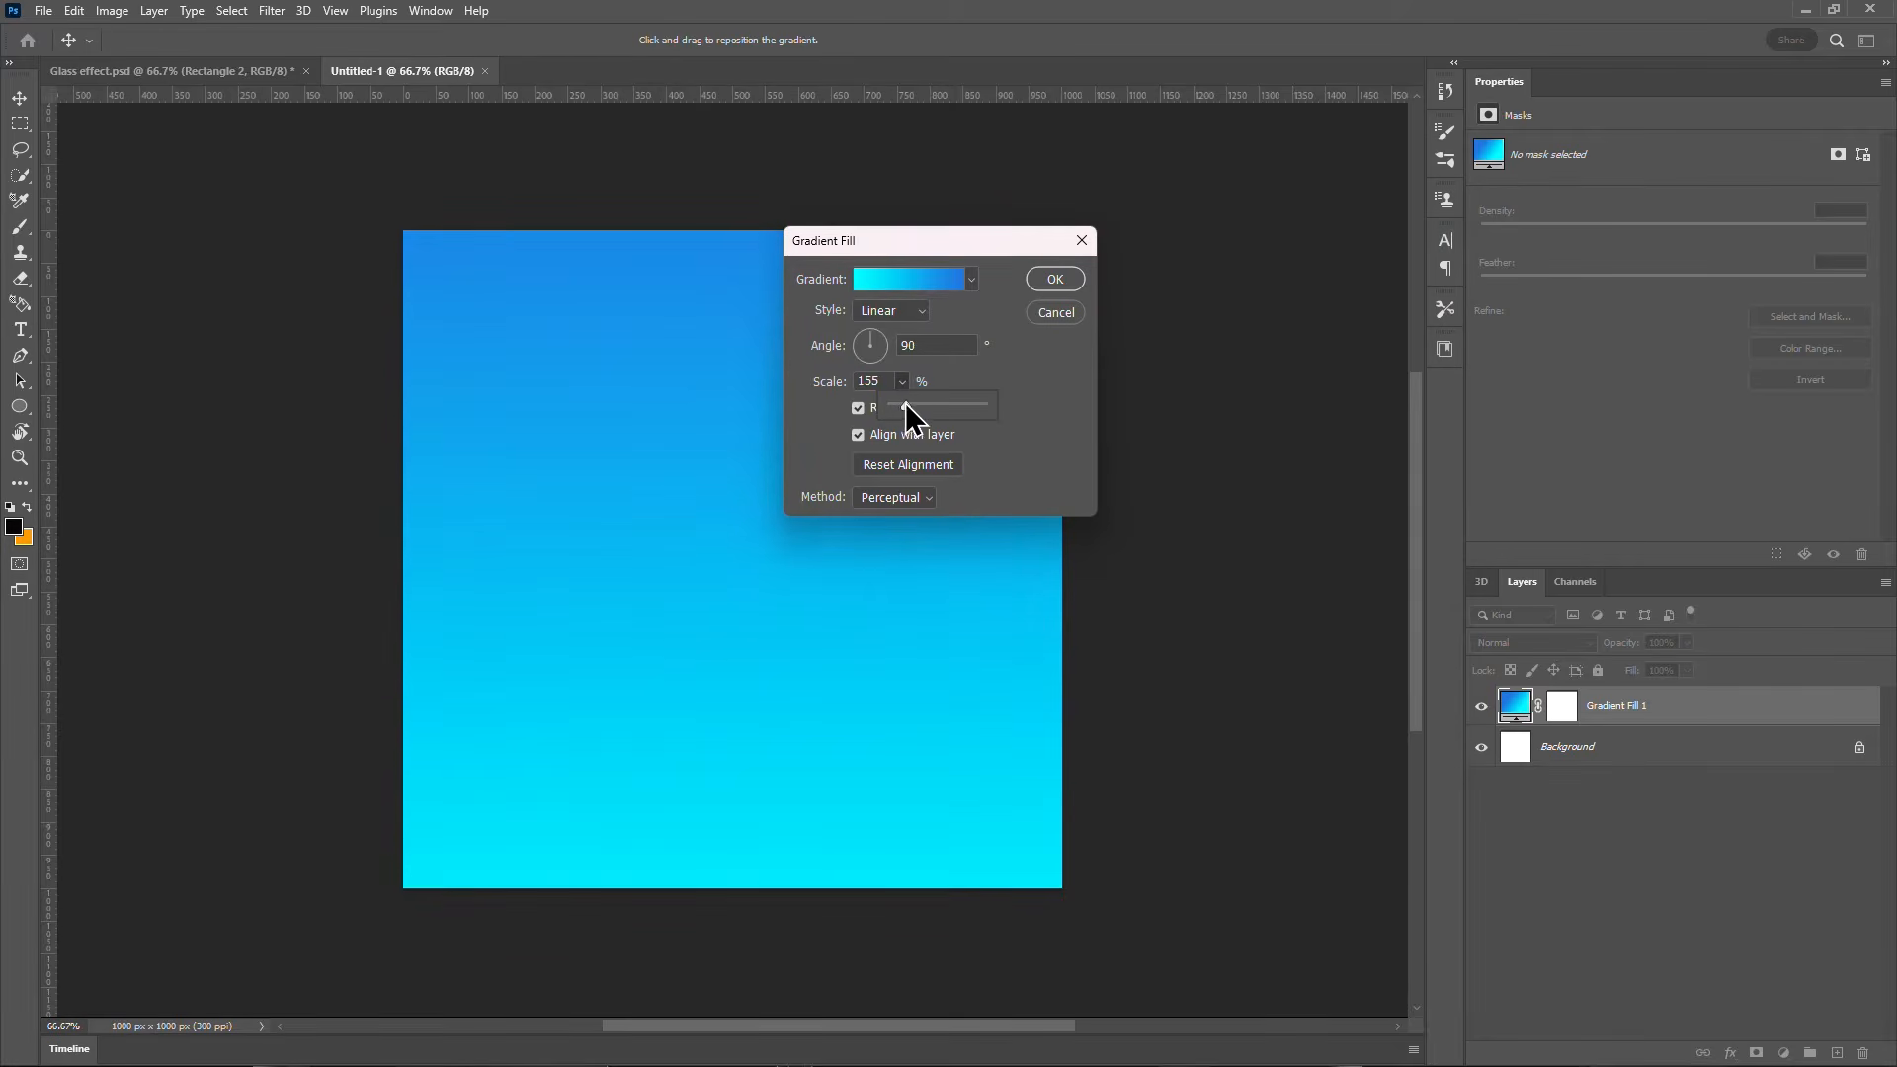
{"action": "left_click", "coordinate": [1055, 278]}
- Draw a rectangle about 605 x 241 px in the middle of the canvas and round its corners to 120 px
{"action": "left_click", "coordinate": [19, 406]}
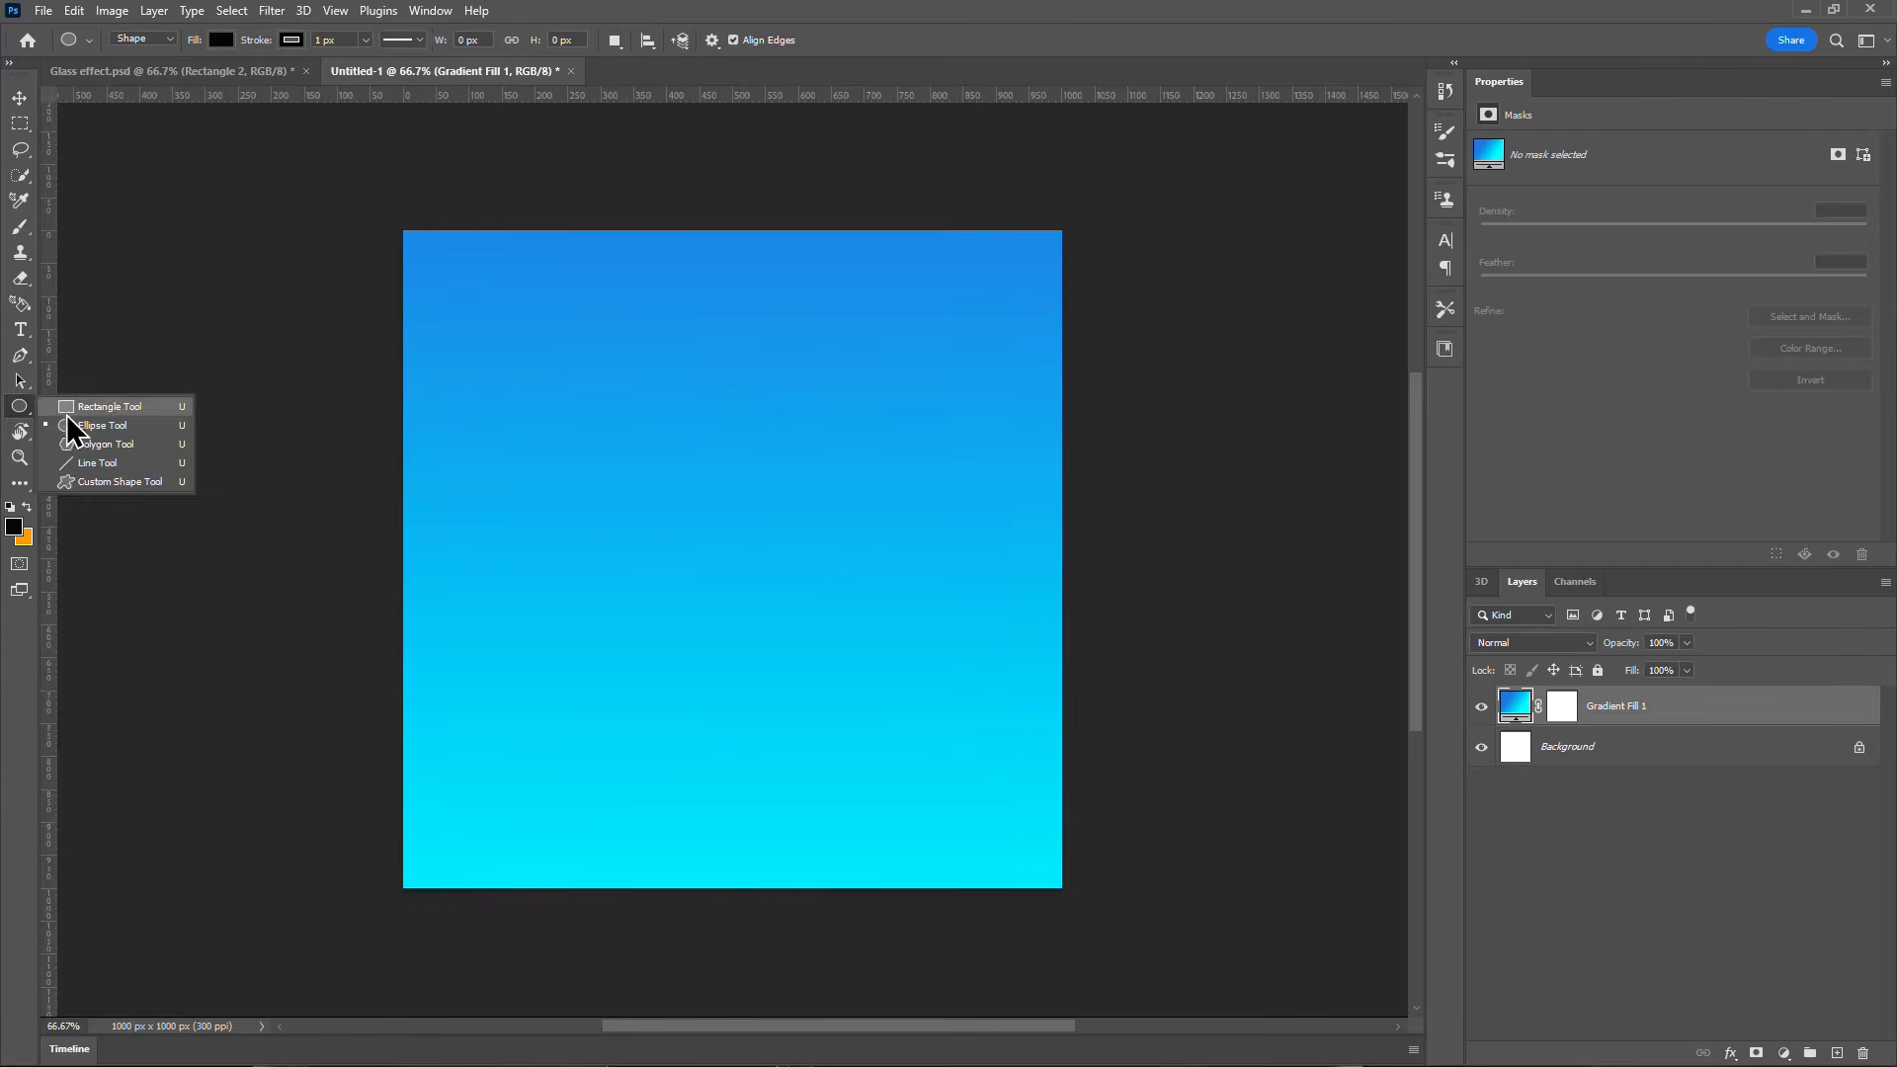
{"action": "left_click", "coordinate": [70, 413]}
{"action": "left_click_drag", "start_coordinate": [535, 459], "coordinate": [932, 616]}
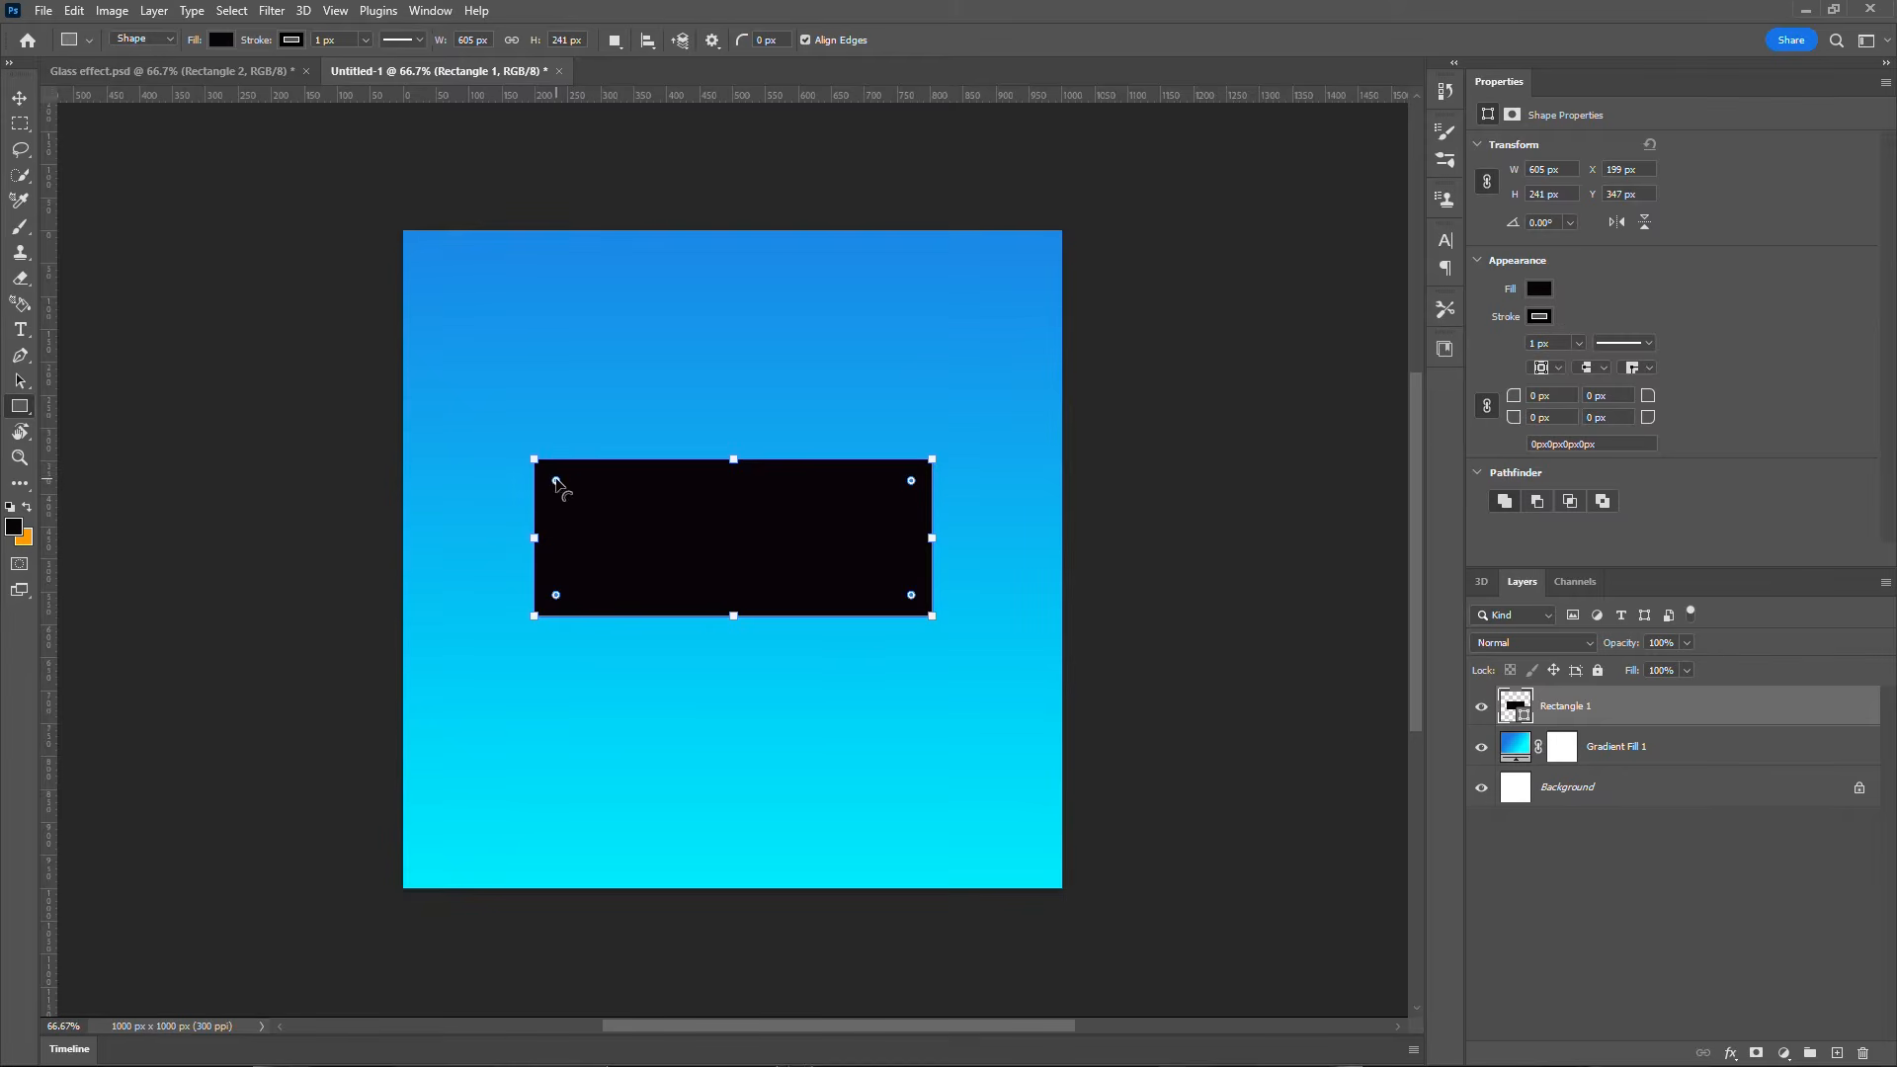
{"action": "left_click_drag", "start_coordinate": [555, 481], "coordinate": [687, 562]}
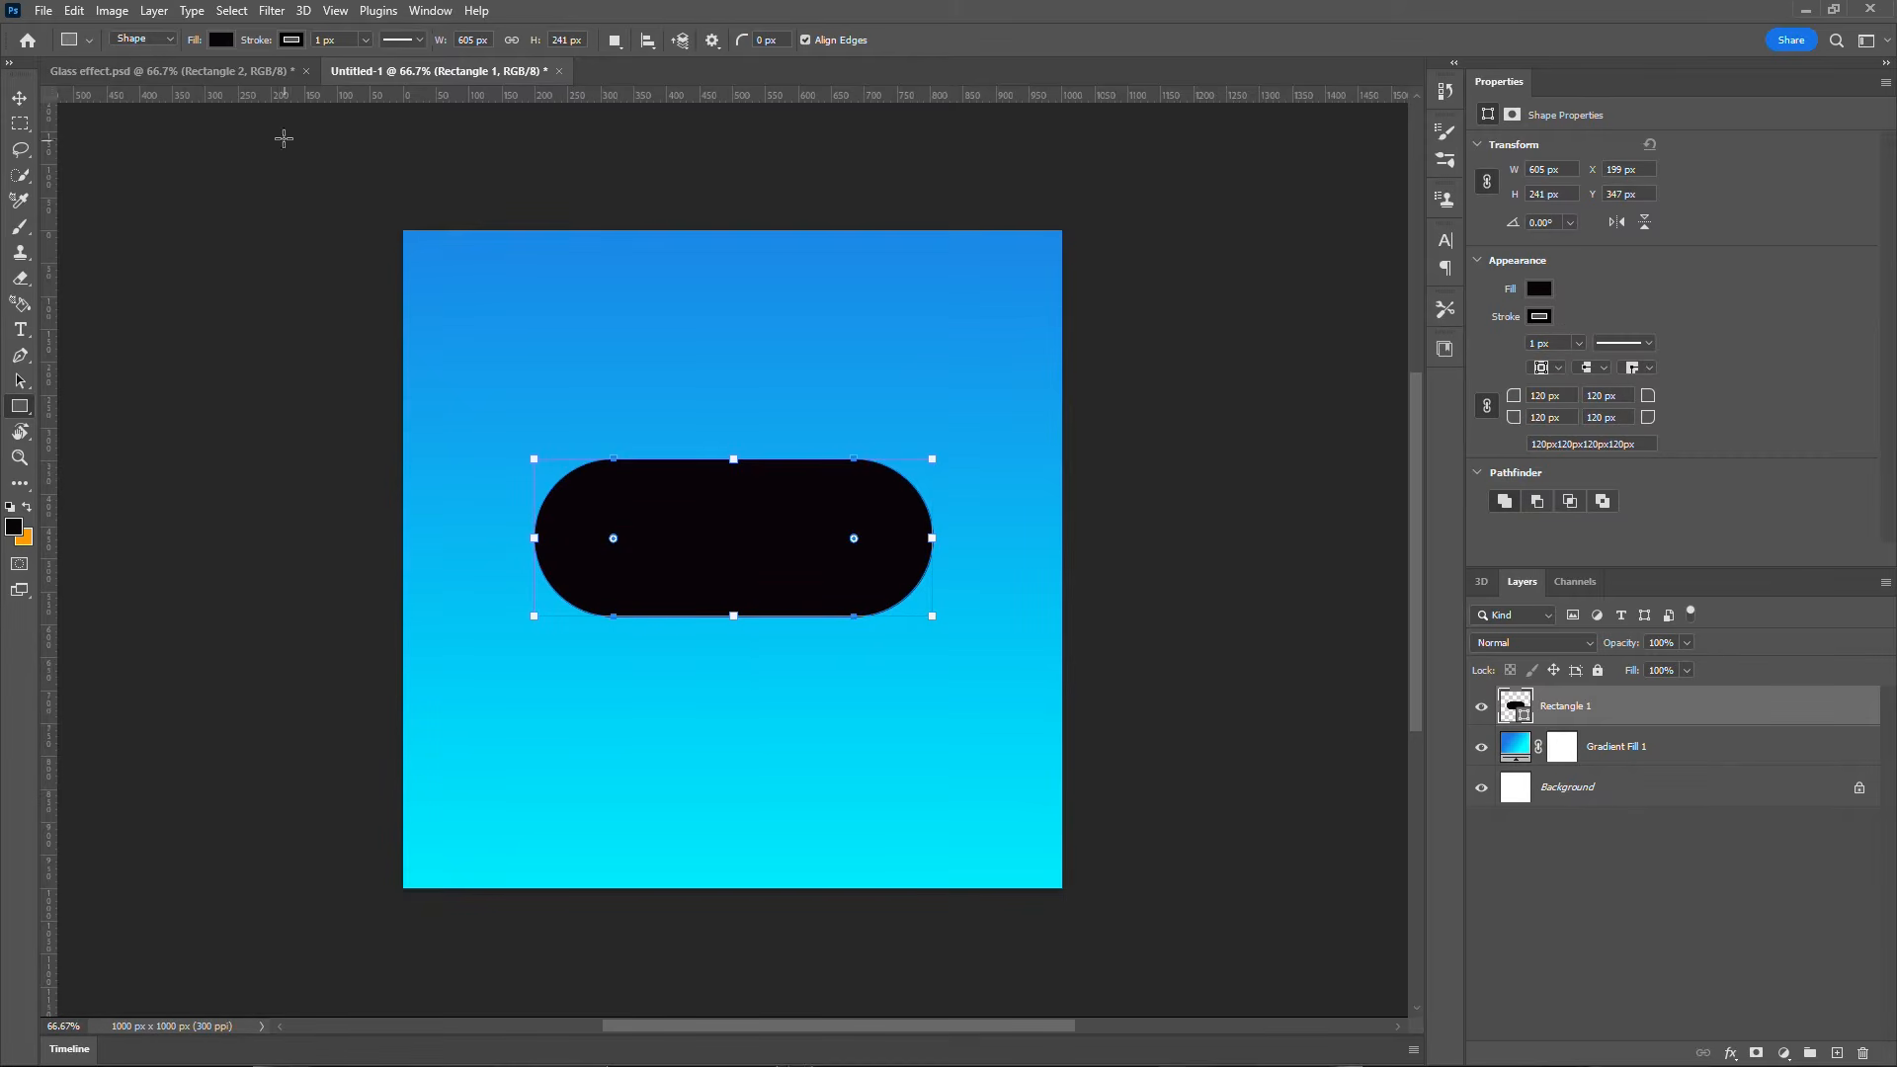
- Remove the stroke from the rounded rectangle and fill it with white
{"action": "left_click", "coordinate": [291, 40]}
{"action": "left_click", "coordinate": [177, 80]}
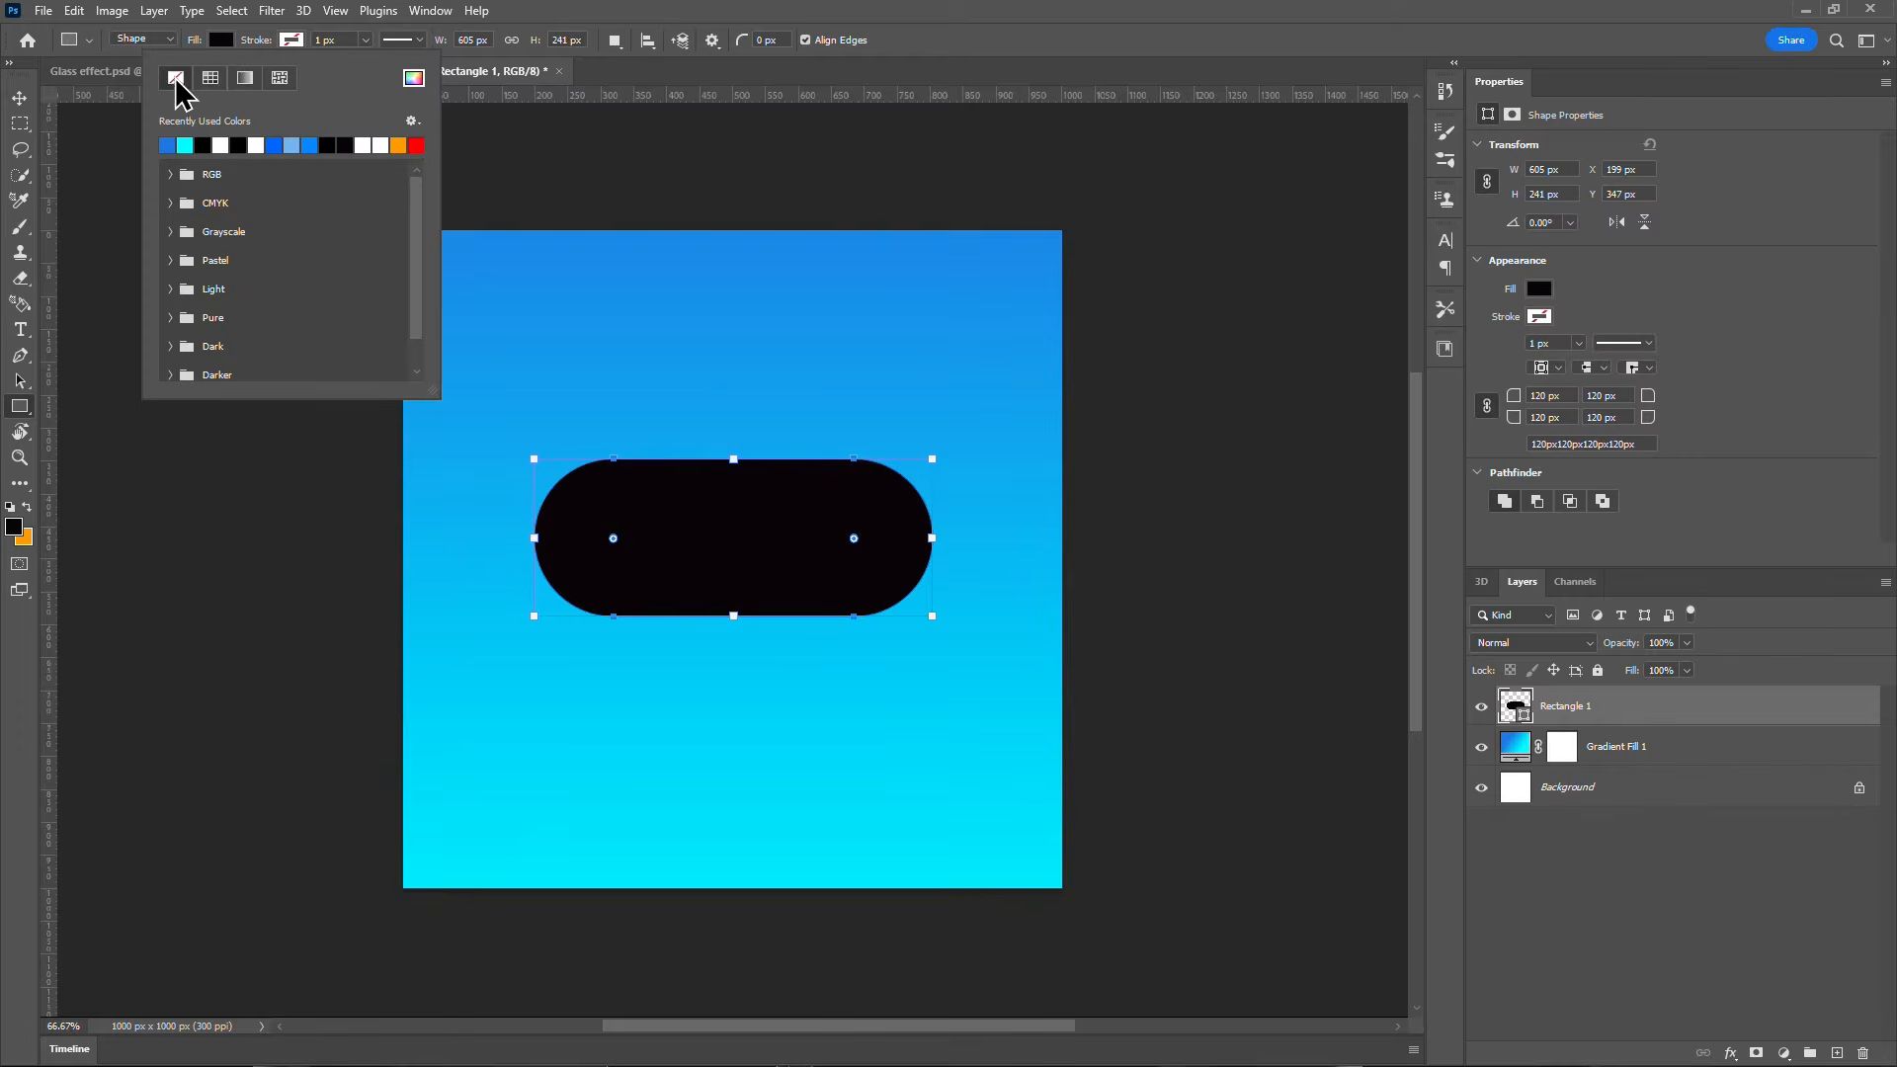
{"action": "left_click", "coordinate": [220, 40]}
{"action": "left_click", "coordinate": [221, 39]}
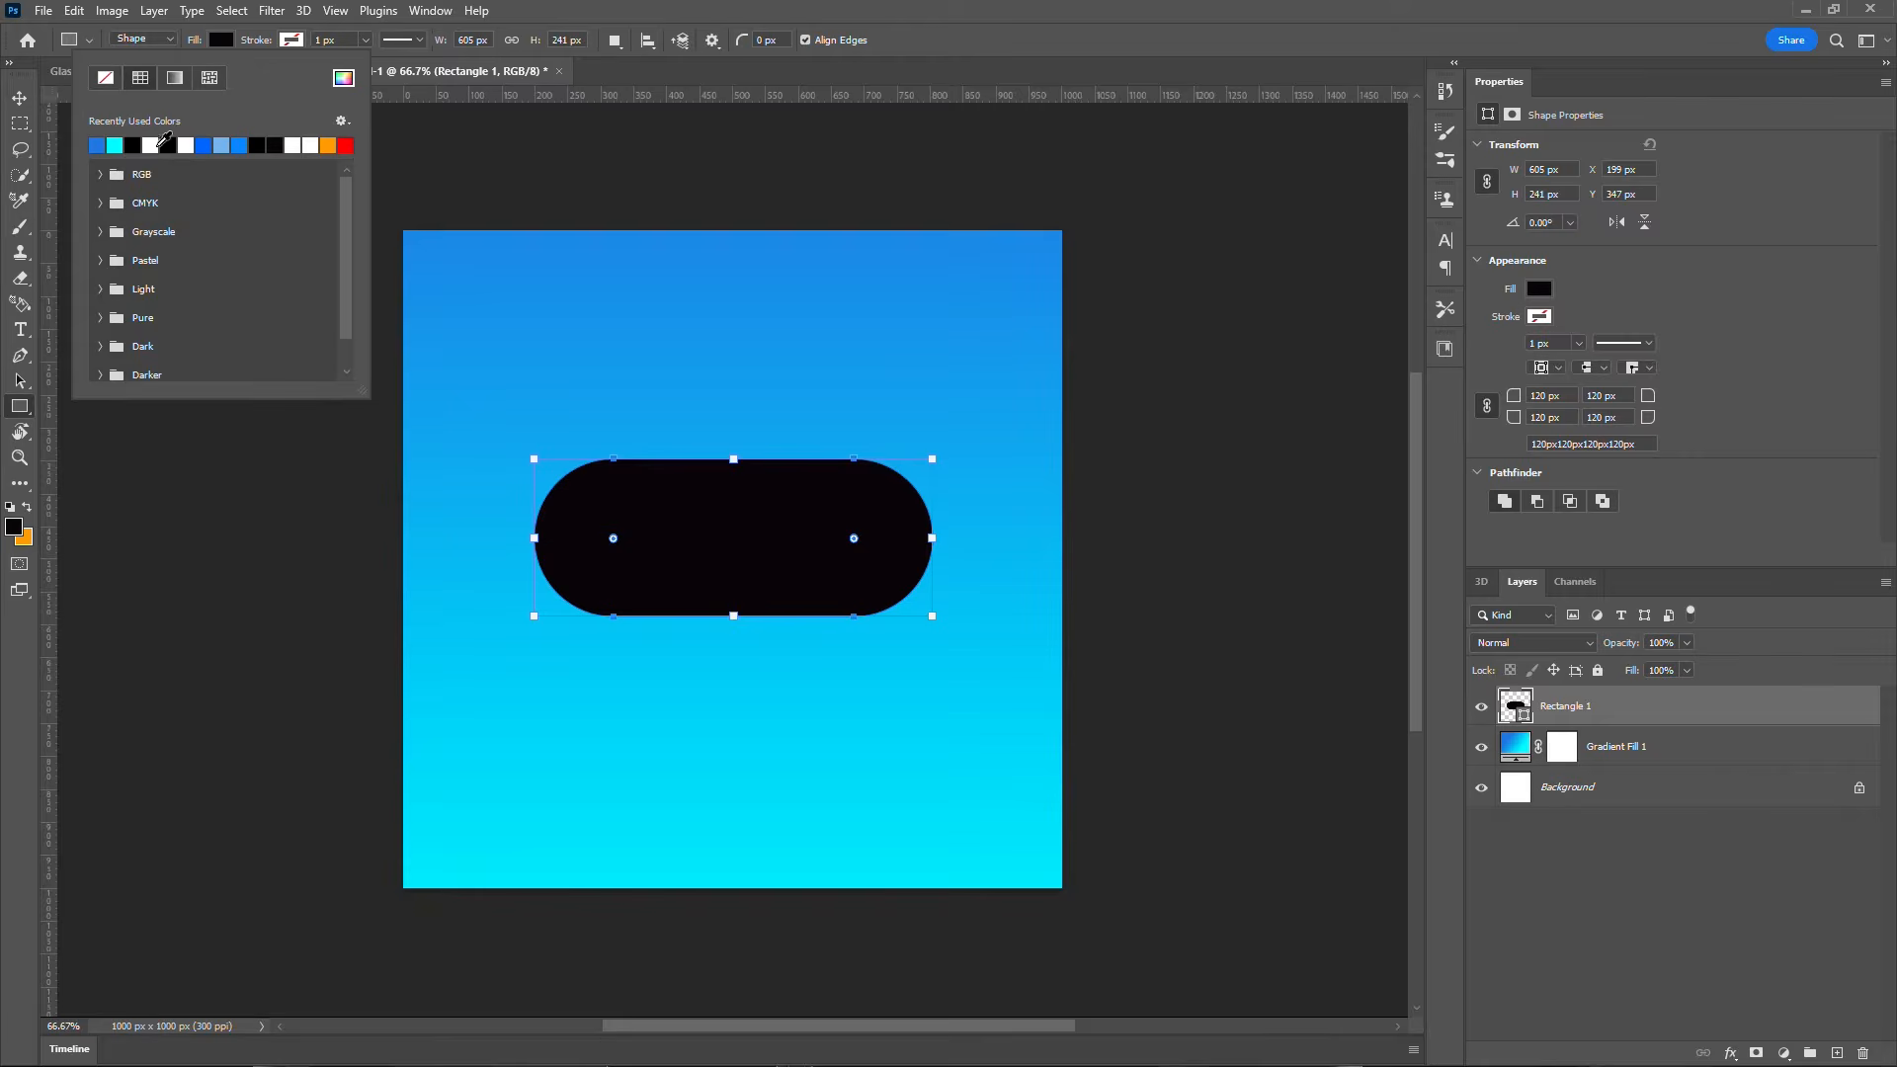
{"action": "left_click", "coordinate": [158, 146]}
- Move the white rounded rectangle up by about 59 px
{"action": "key", "text": "v"}
{"action": "left_click_drag", "start_coordinate": [754, 584], "coordinate": [719, 527]}
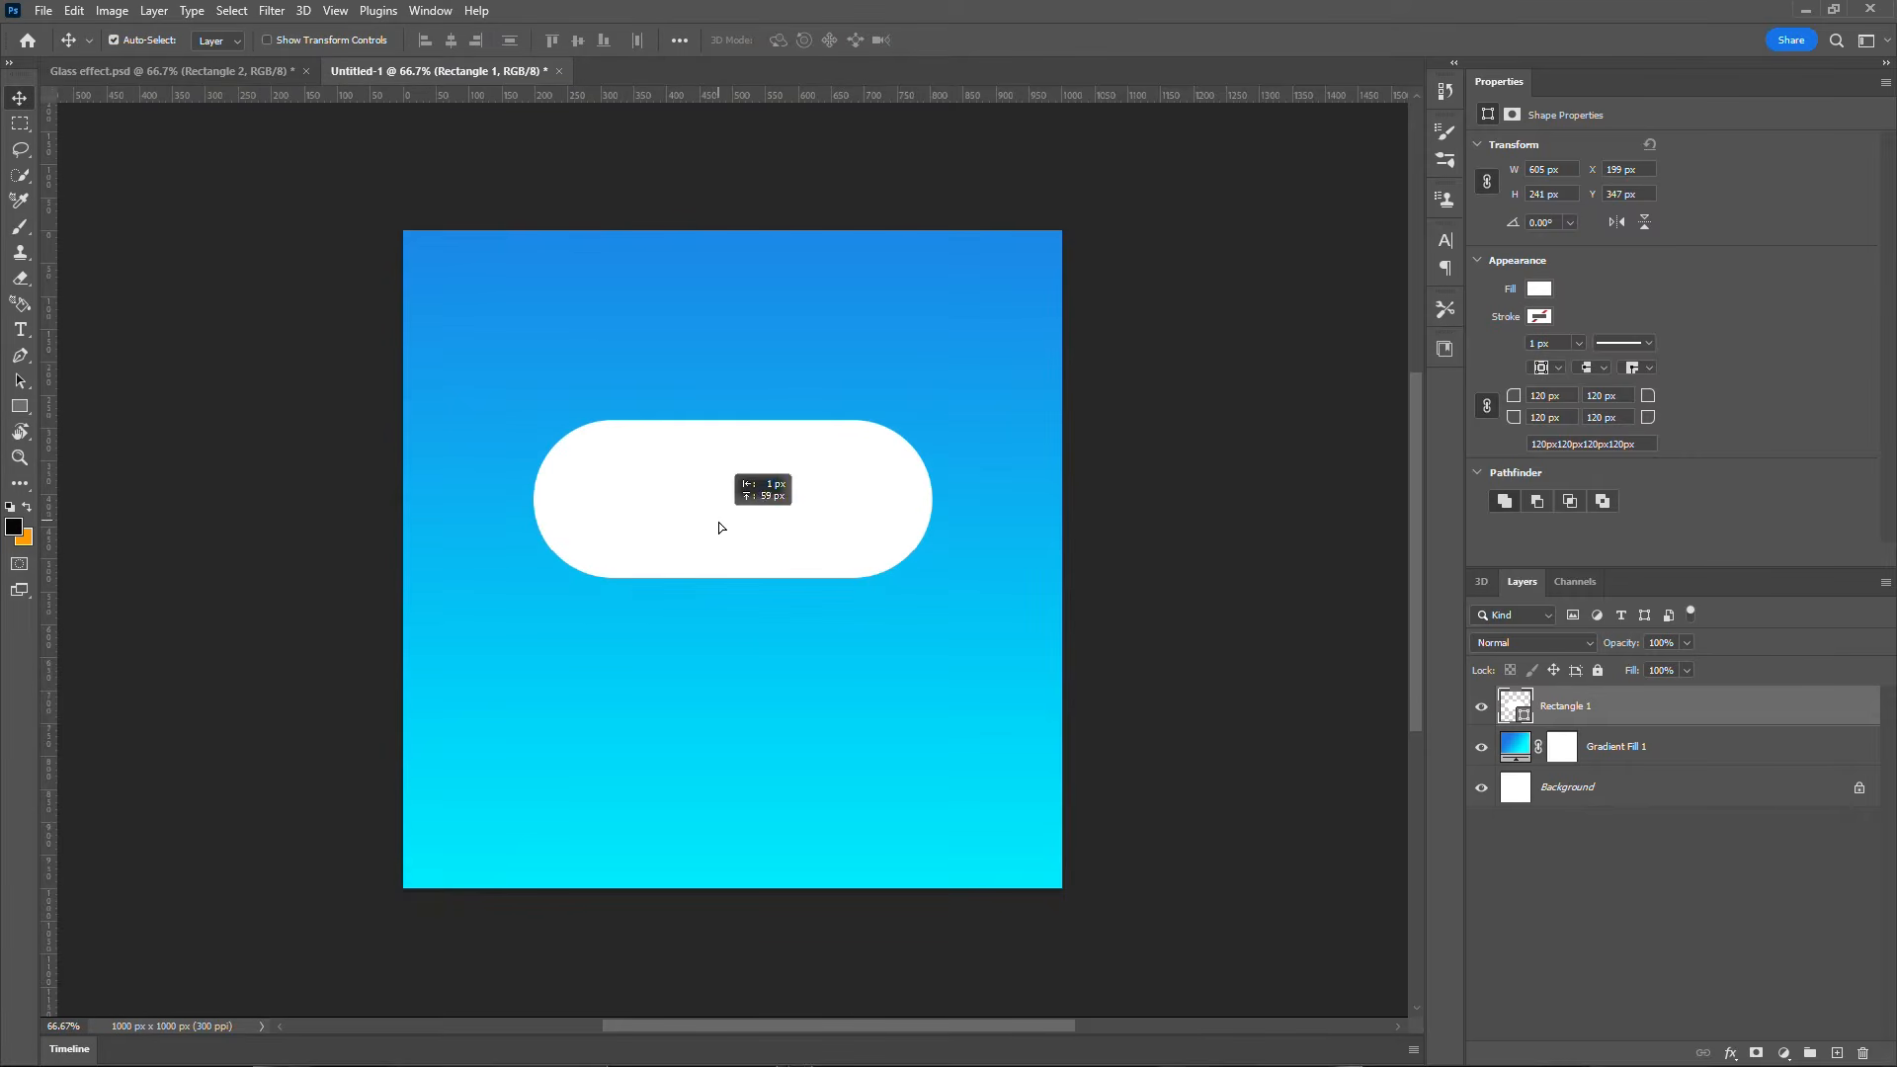
- In the Rectangle 1 layer style, set the fill opacity to 39% and enable Bevel & Emboss with 272% depth and 16 px size
{"action": "double_click", "coordinate": [1661, 727]}
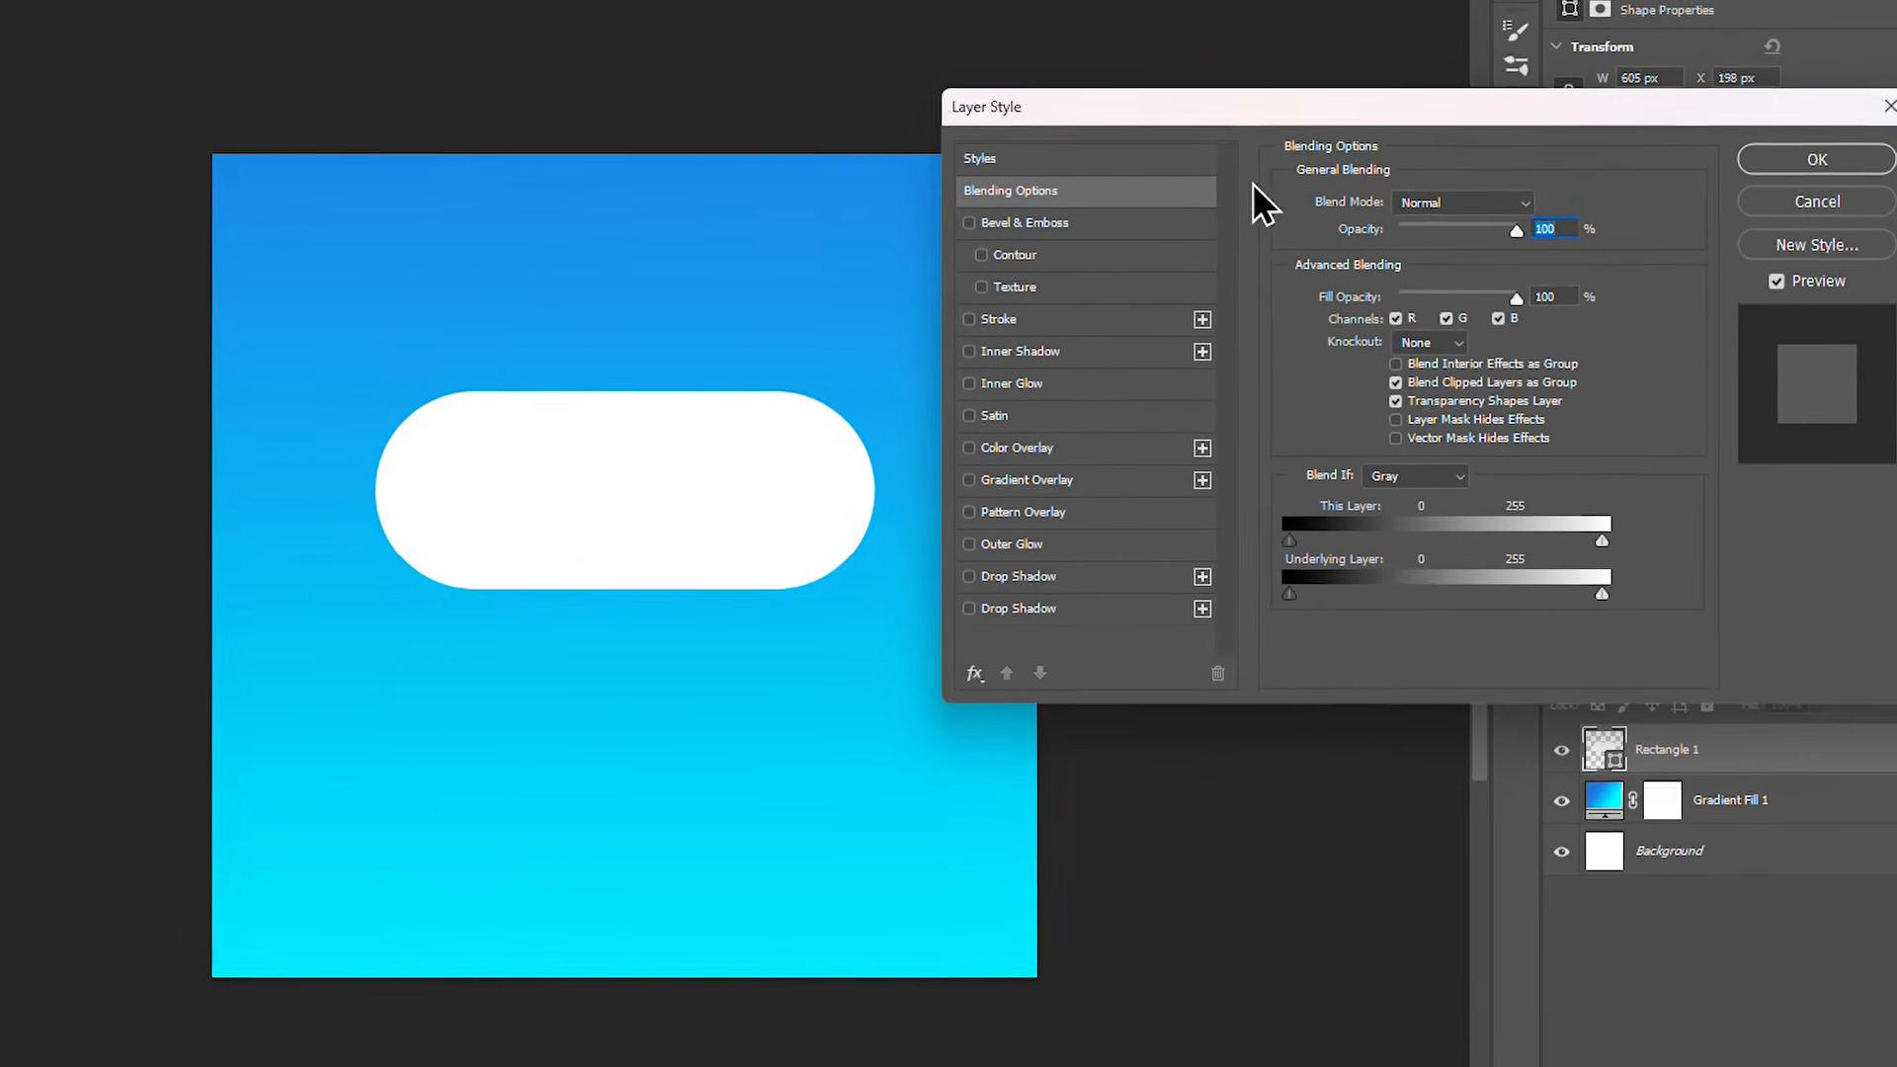
{"action": "left_click_drag", "start_coordinate": [1443, 300], "coordinate": [1426, 293]}
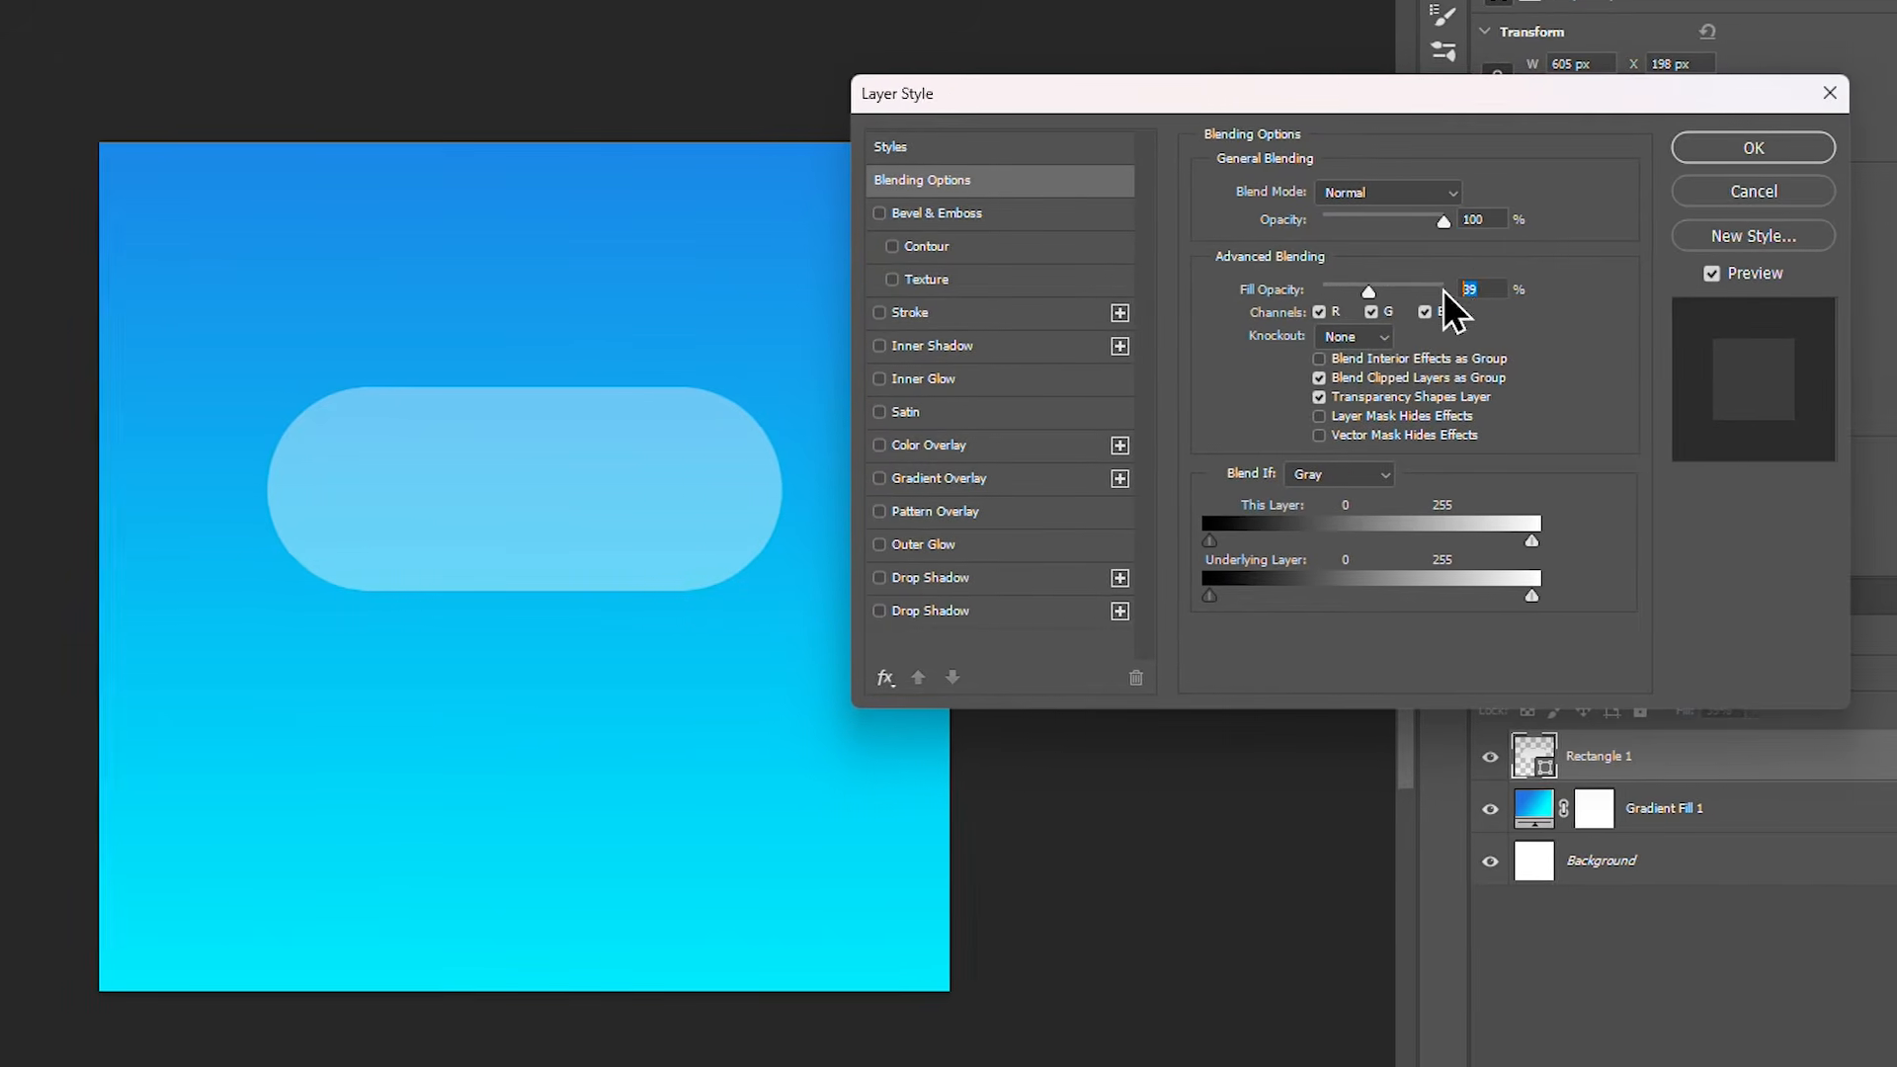
{"action": "left_click", "coordinate": [859, 213]}
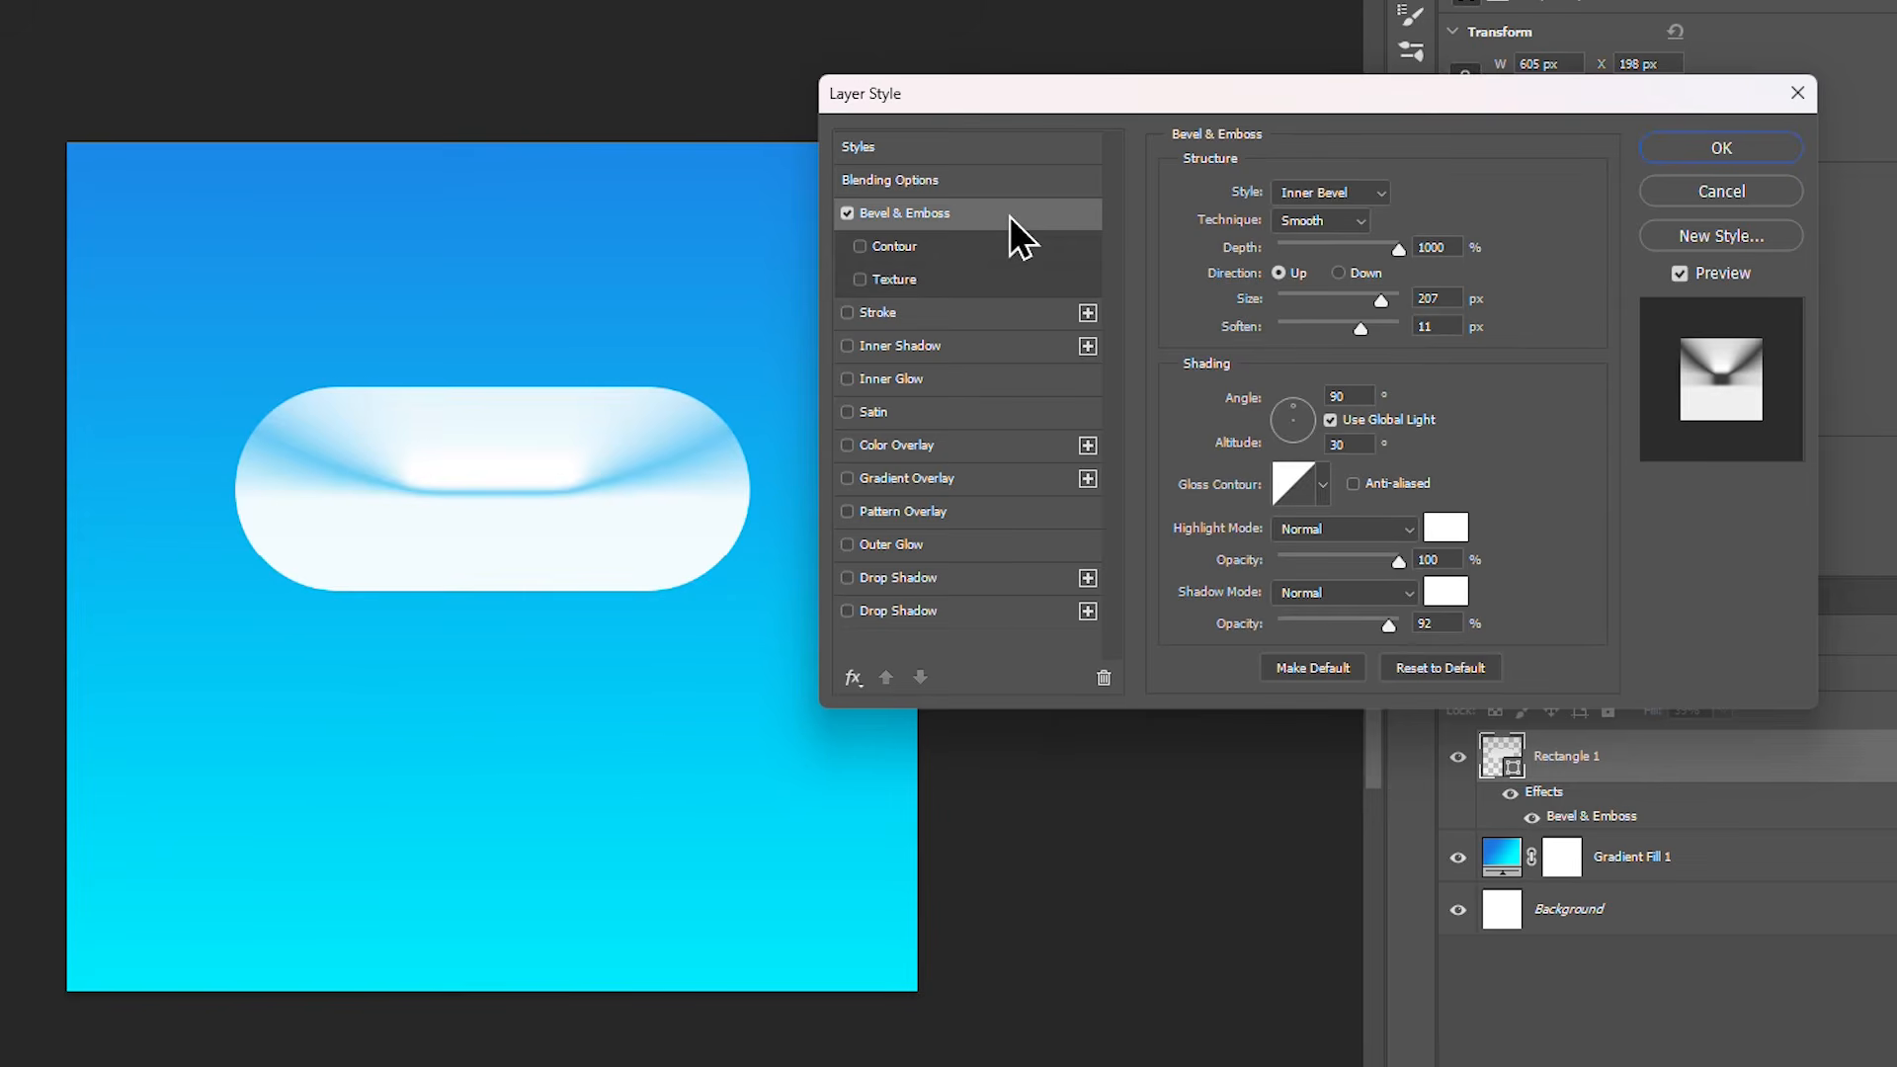
{"action": "mouse_move", "coordinate": [1398, 247]}
{"action": "left_mouse_down"}
{"action": "mouse_move", "coordinate": [1298, 245]}
{"action": "mouse_move", "coordinate": [1349, 299]}
{"action": "mouse_move", "coordinate": [1295, 294]}
{"action": "left_mouse_up"}
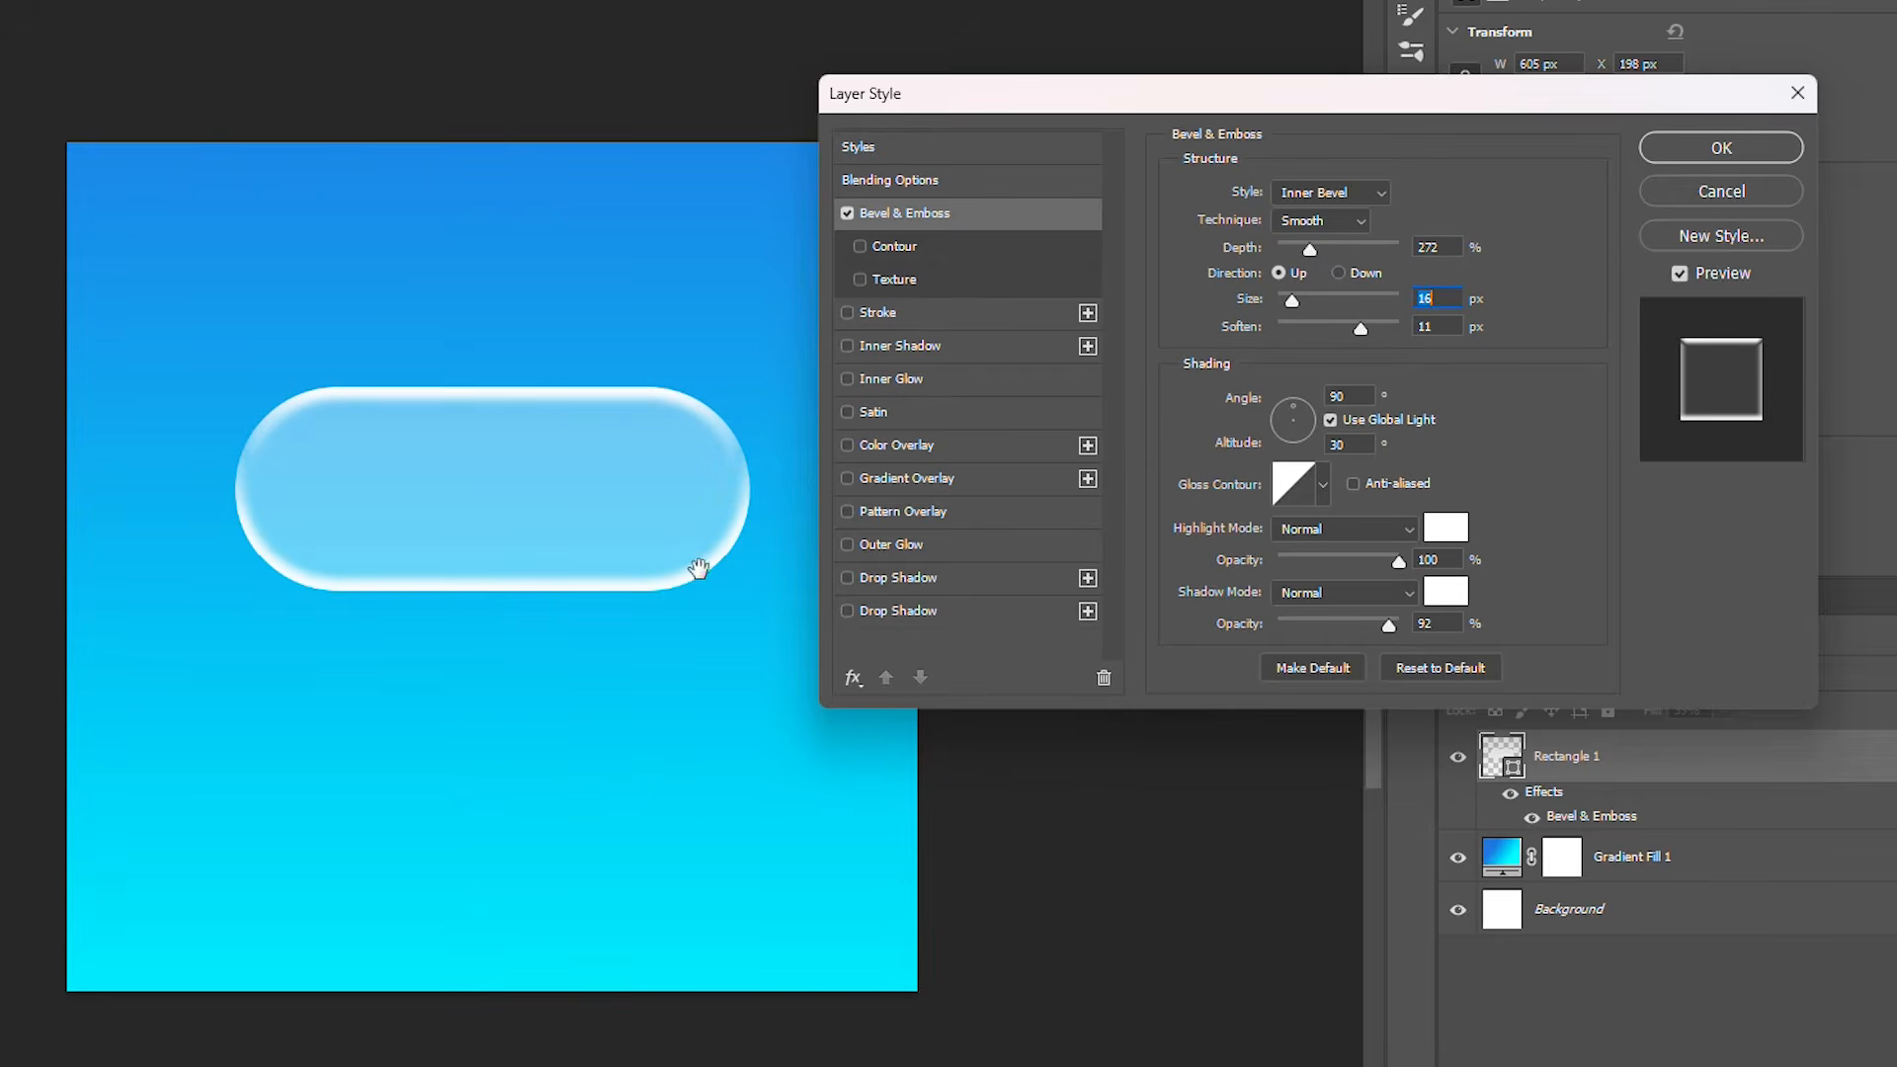
- Compare the gloss contour presets for Bevel & Emboss and choose the N-shaped one
{"action": "left_click", "coordinate": [1323, 486]}
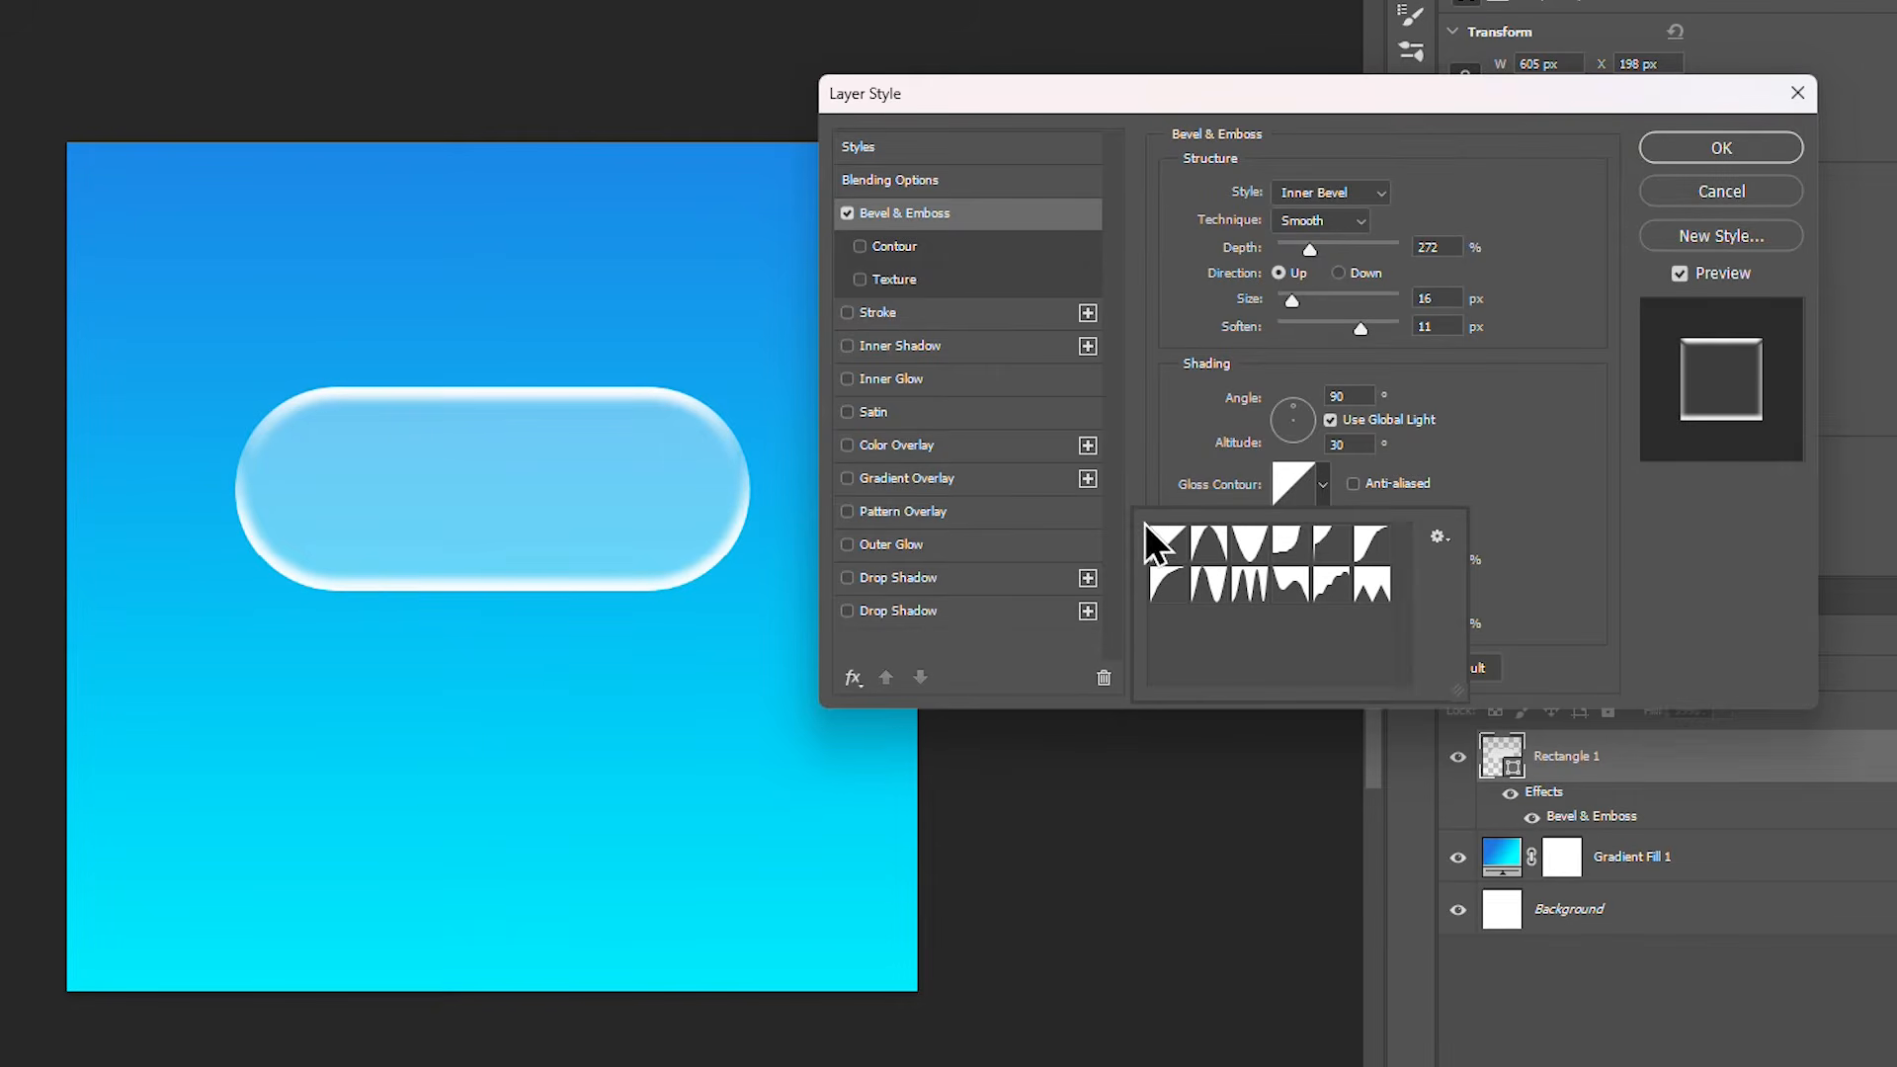
{"action": "left_click", "coordinate": [1245, 593]}
{"action": "left_click", "coordinate": [1201, 539]}
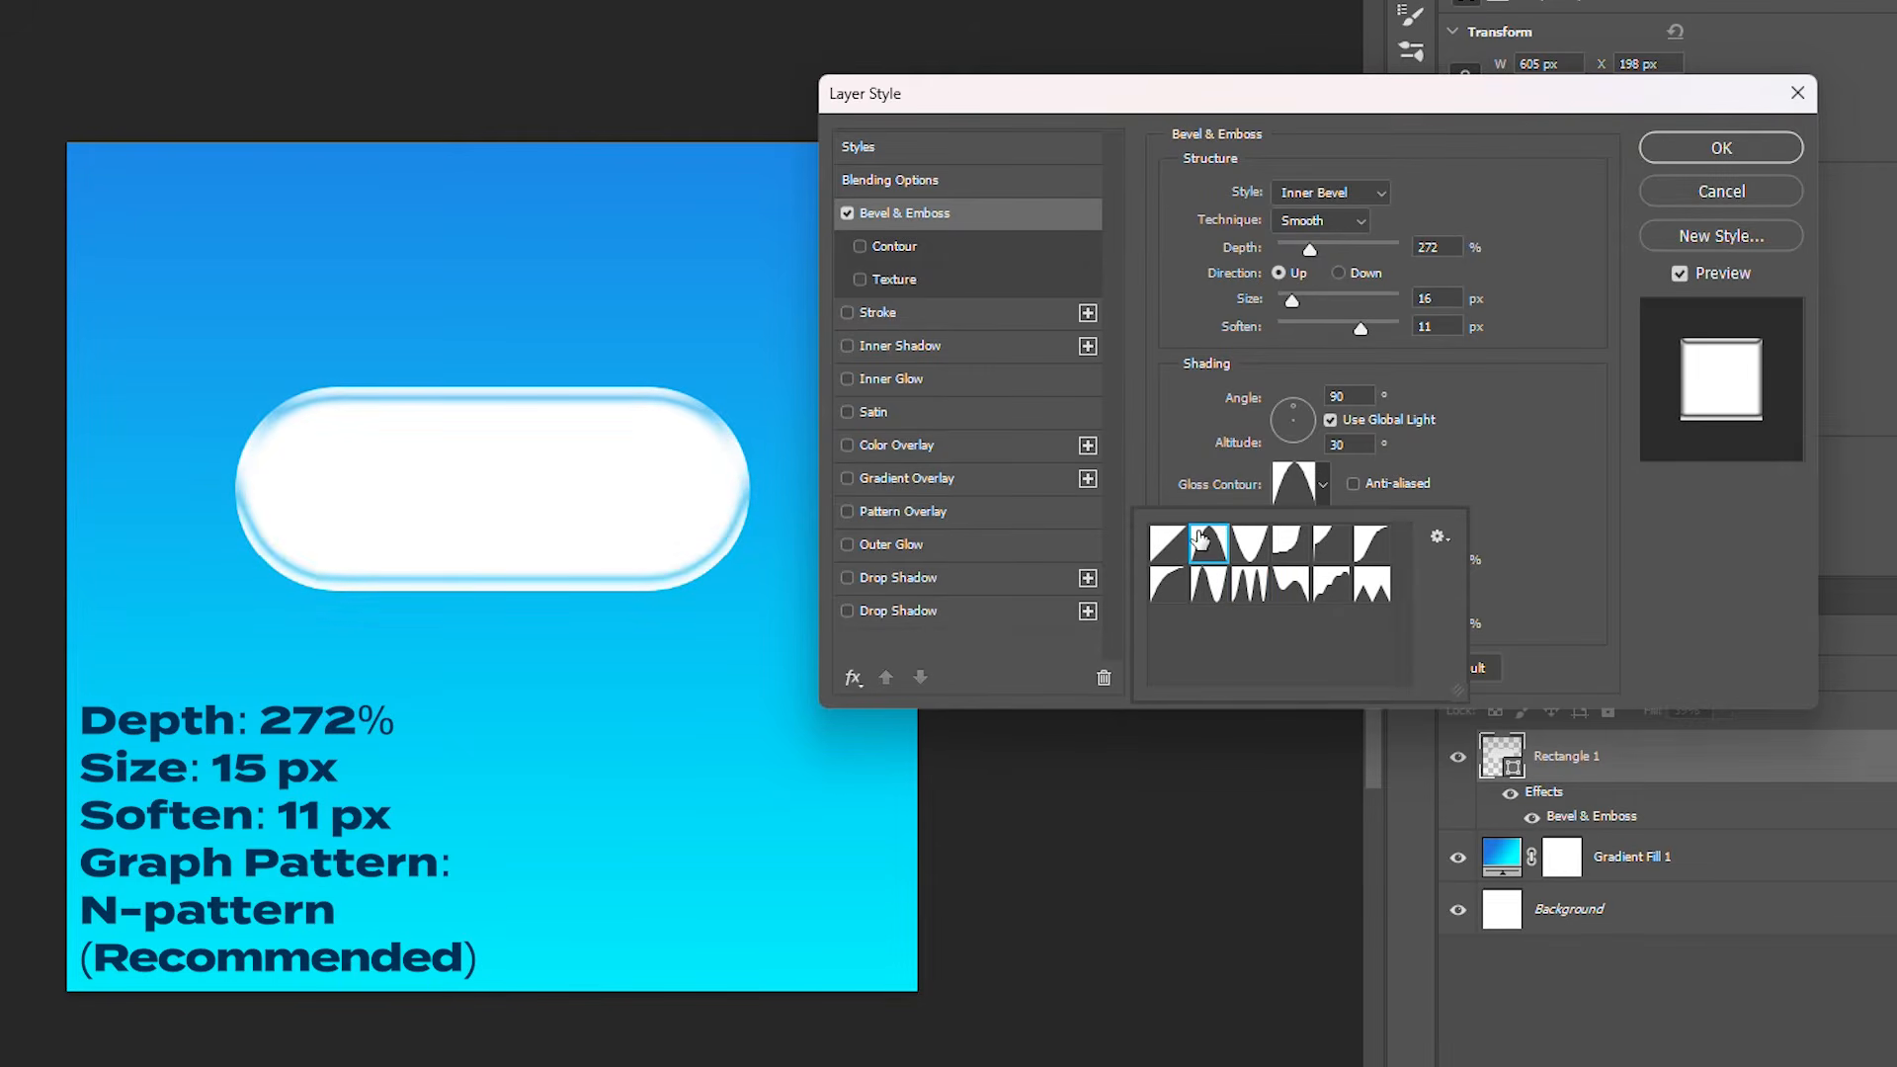
{"action": "left_click", "coordinate": [1249, 542]}
{"action": "left_click", "coordinate": [1292, 542]}
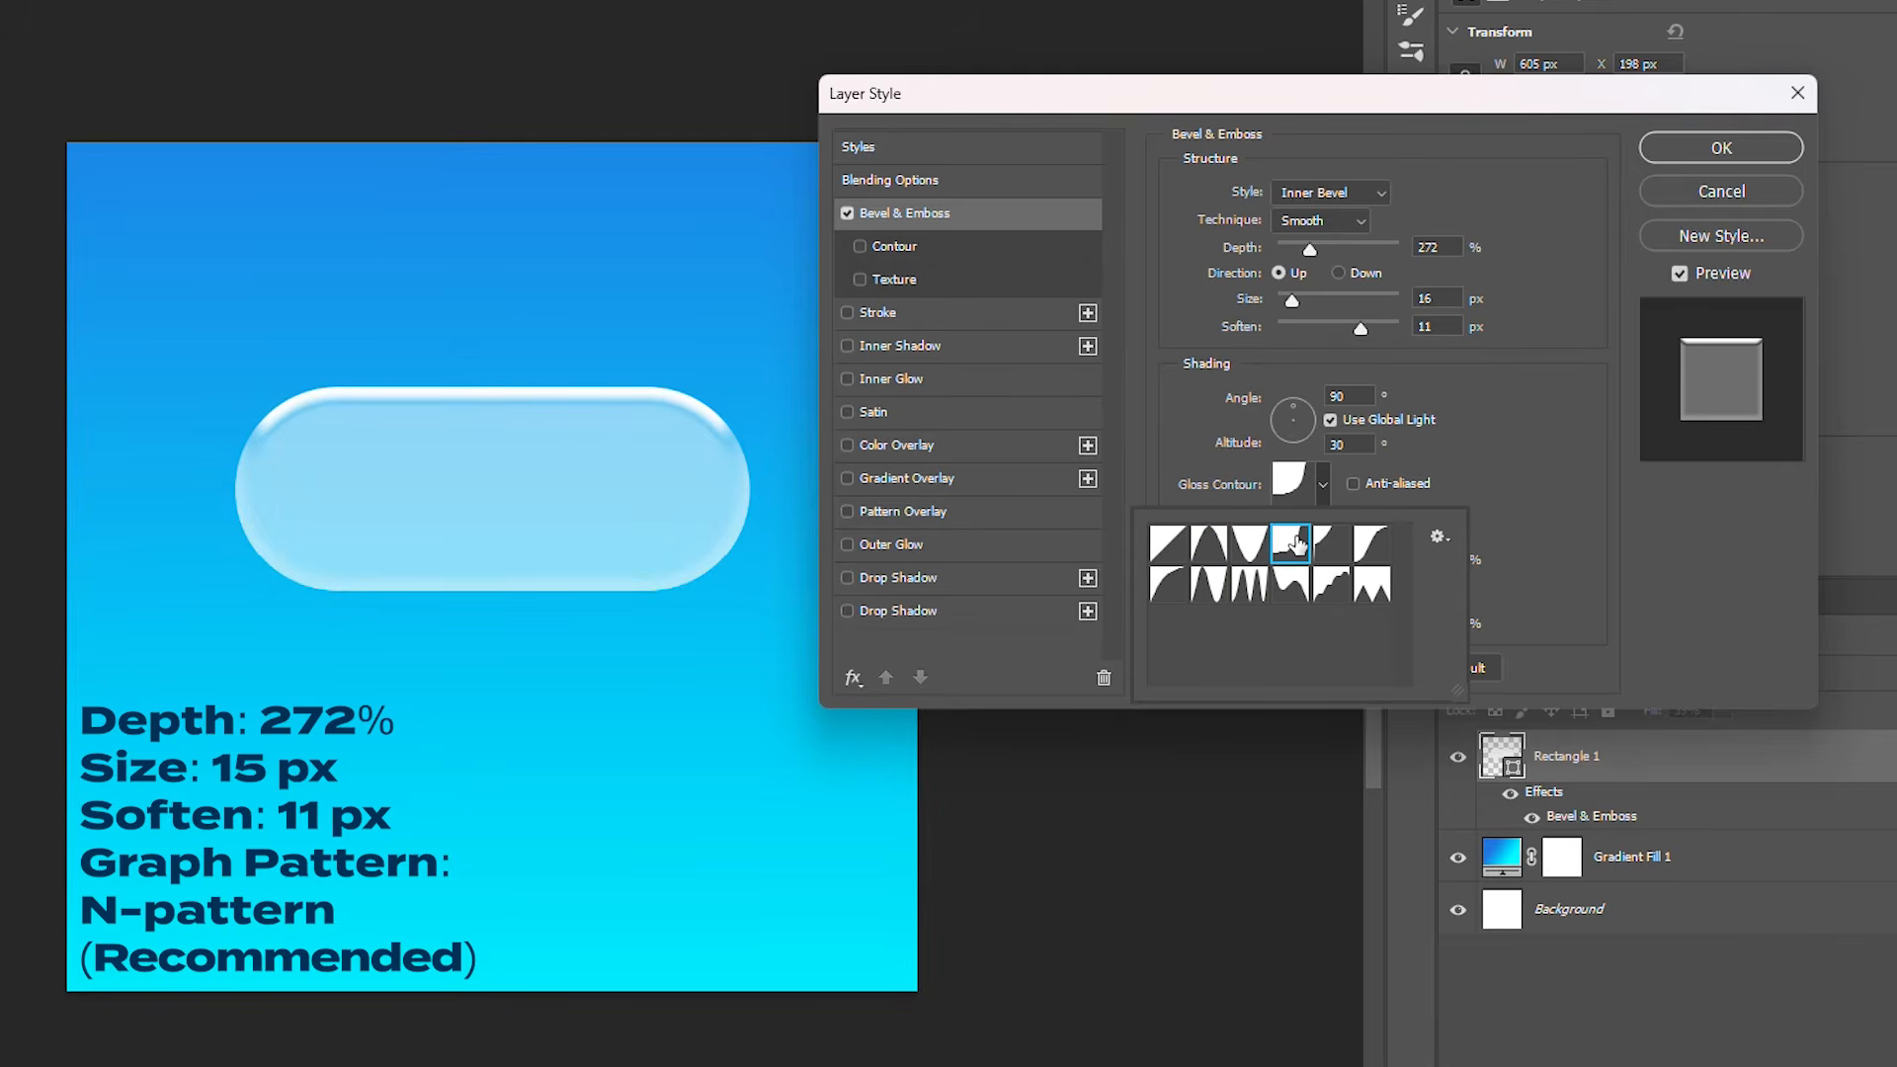
{"action": "left_click", "coordinate": [1331, 542]}
{"action": "left_click", "coordinate": [1384, 545]}
{"action": "left_click", "coordinate": [1367, 591]}
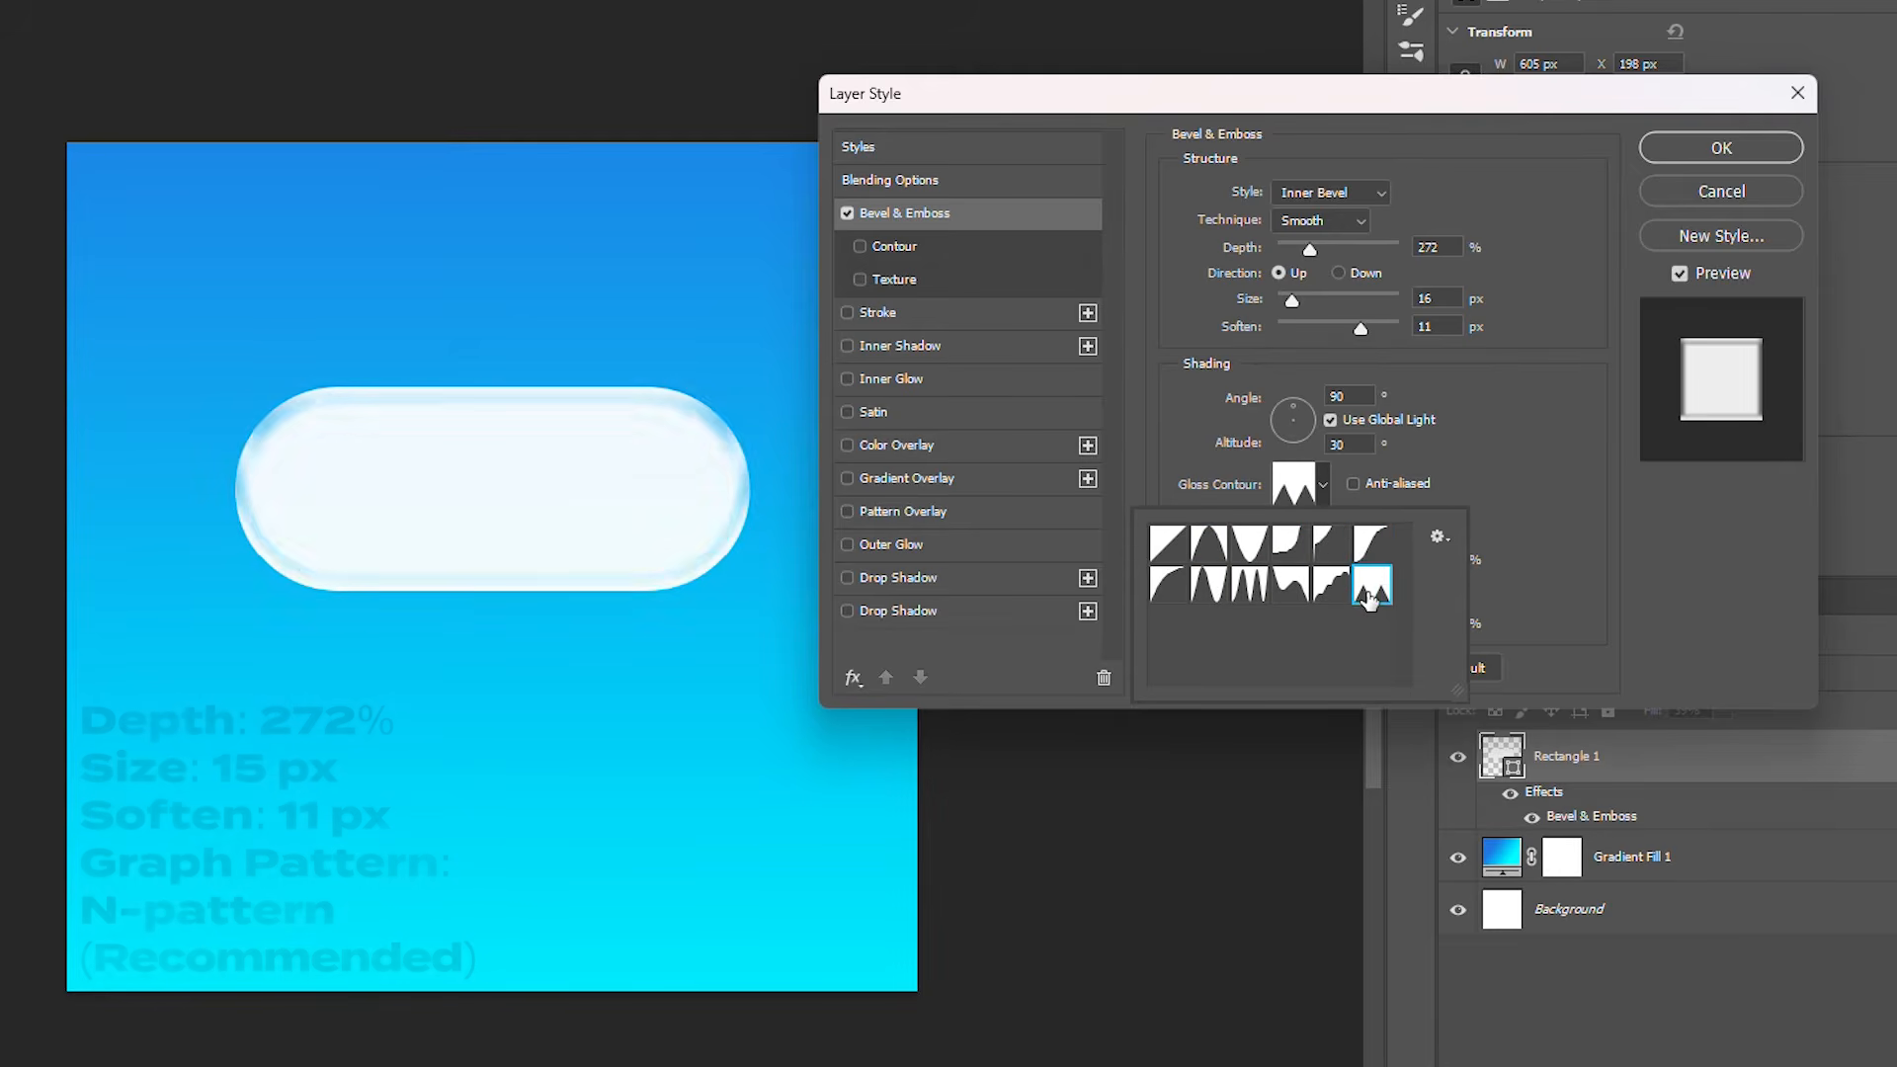
{"action": "left_click", "coordinate": [1323, 597]}
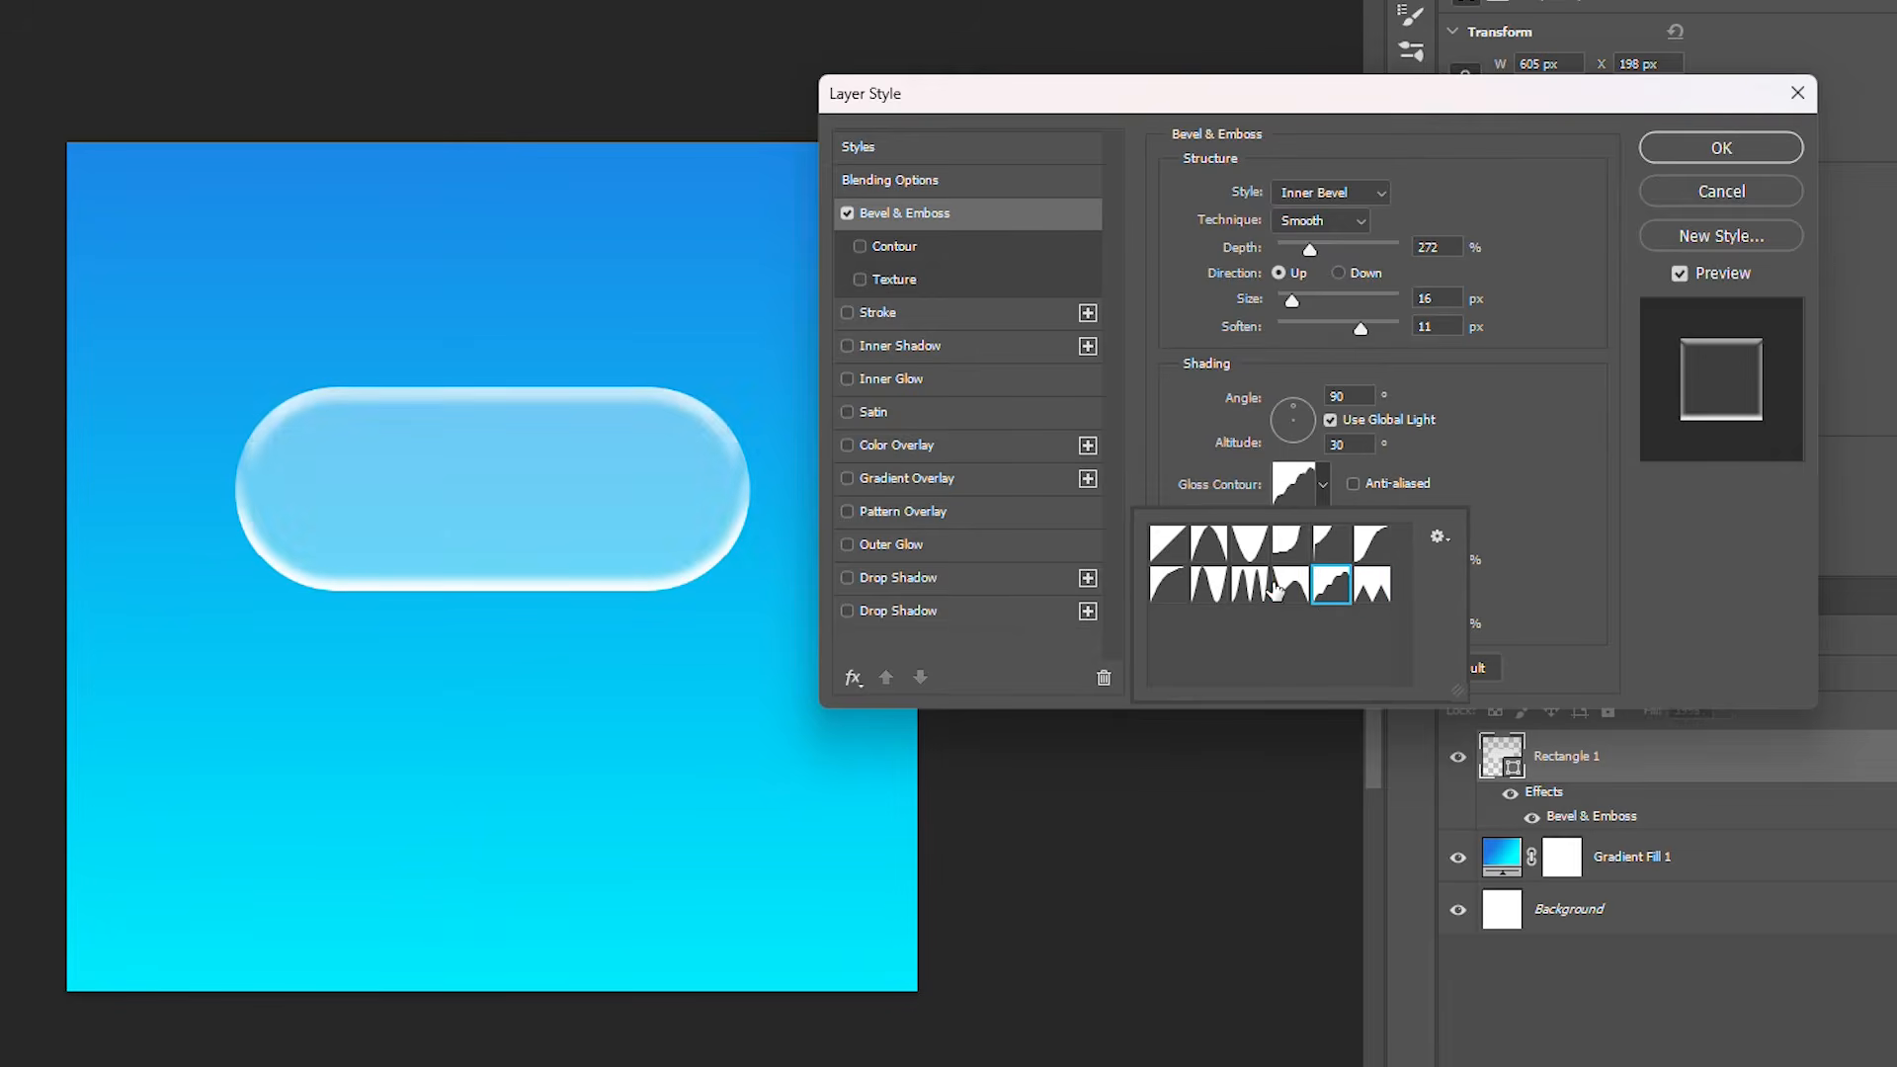
{"action": "left_click", "coordinate": [1277, 589]}
{"action": "left_click", "coordinate": [1236, 589]}
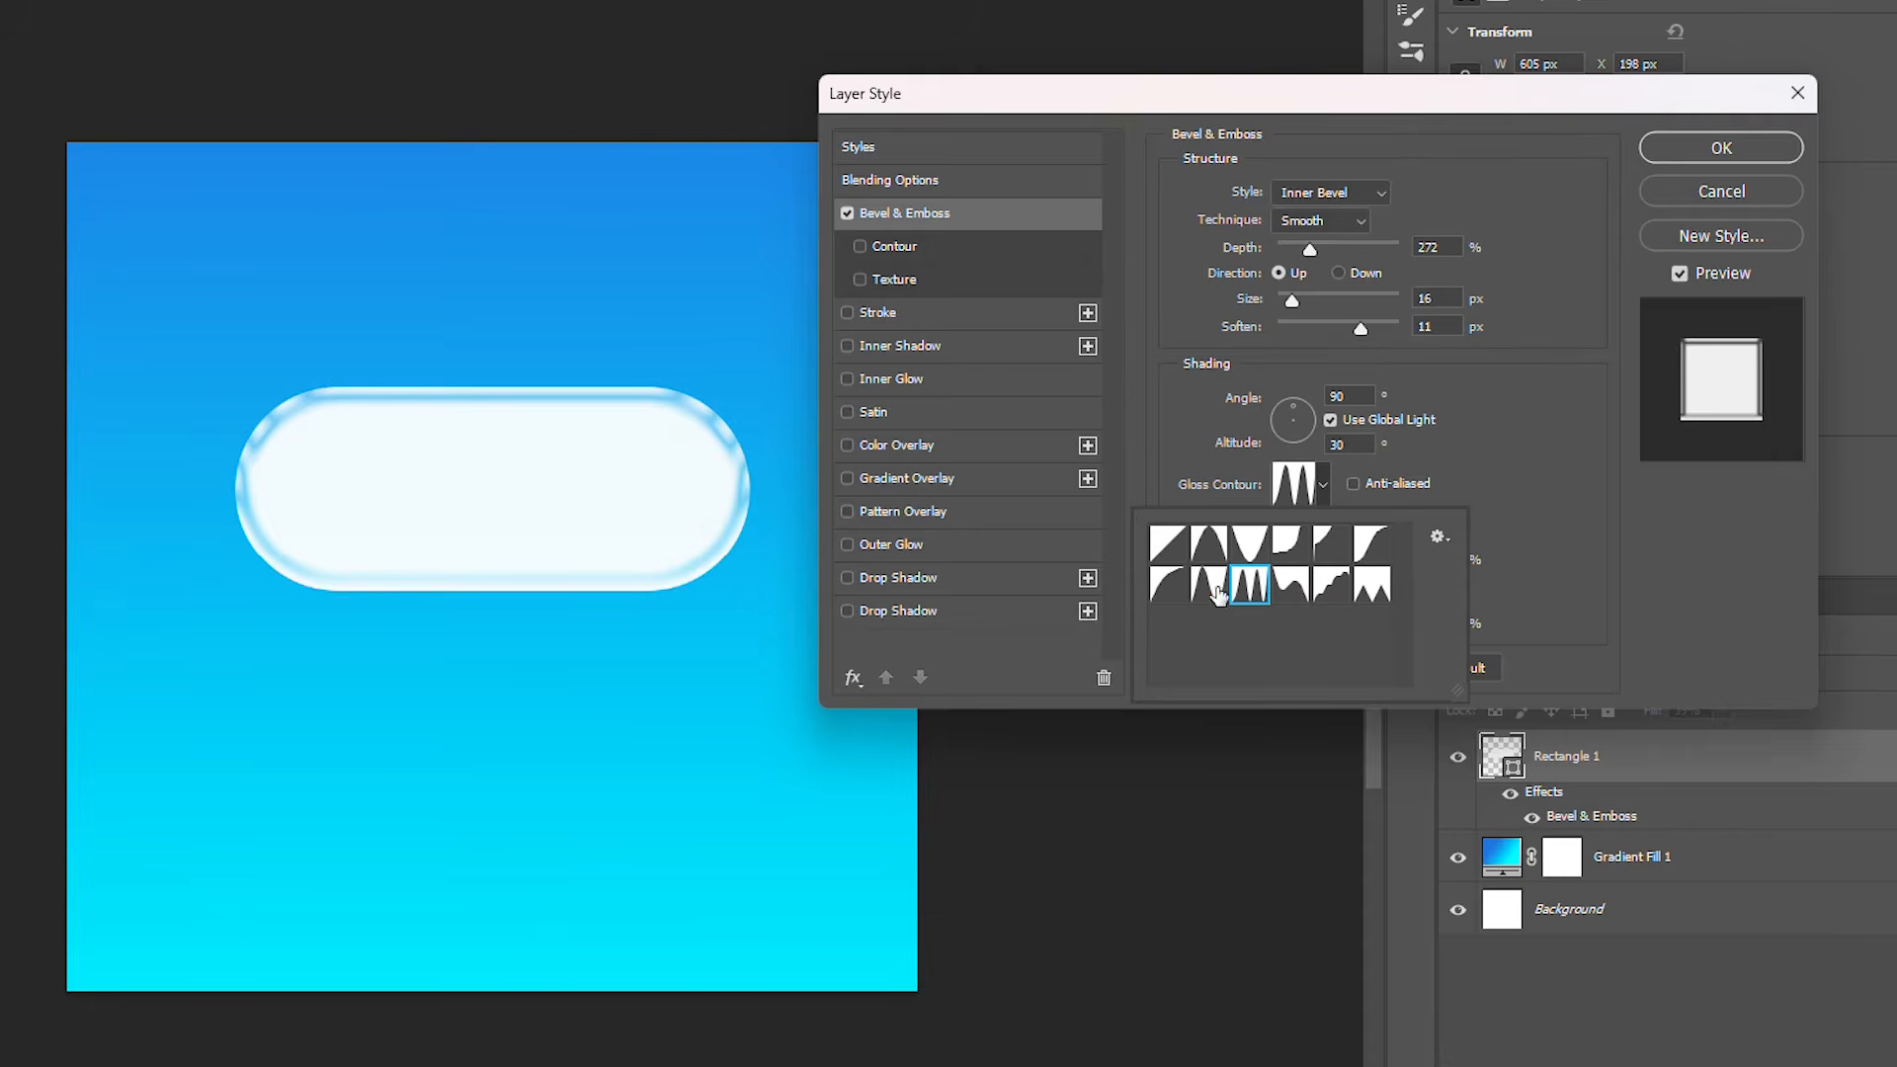
{"action": "left_click", "coordinate": [1154, 594]}
{"action": "left_click", "coordinate": [1198, 598]}
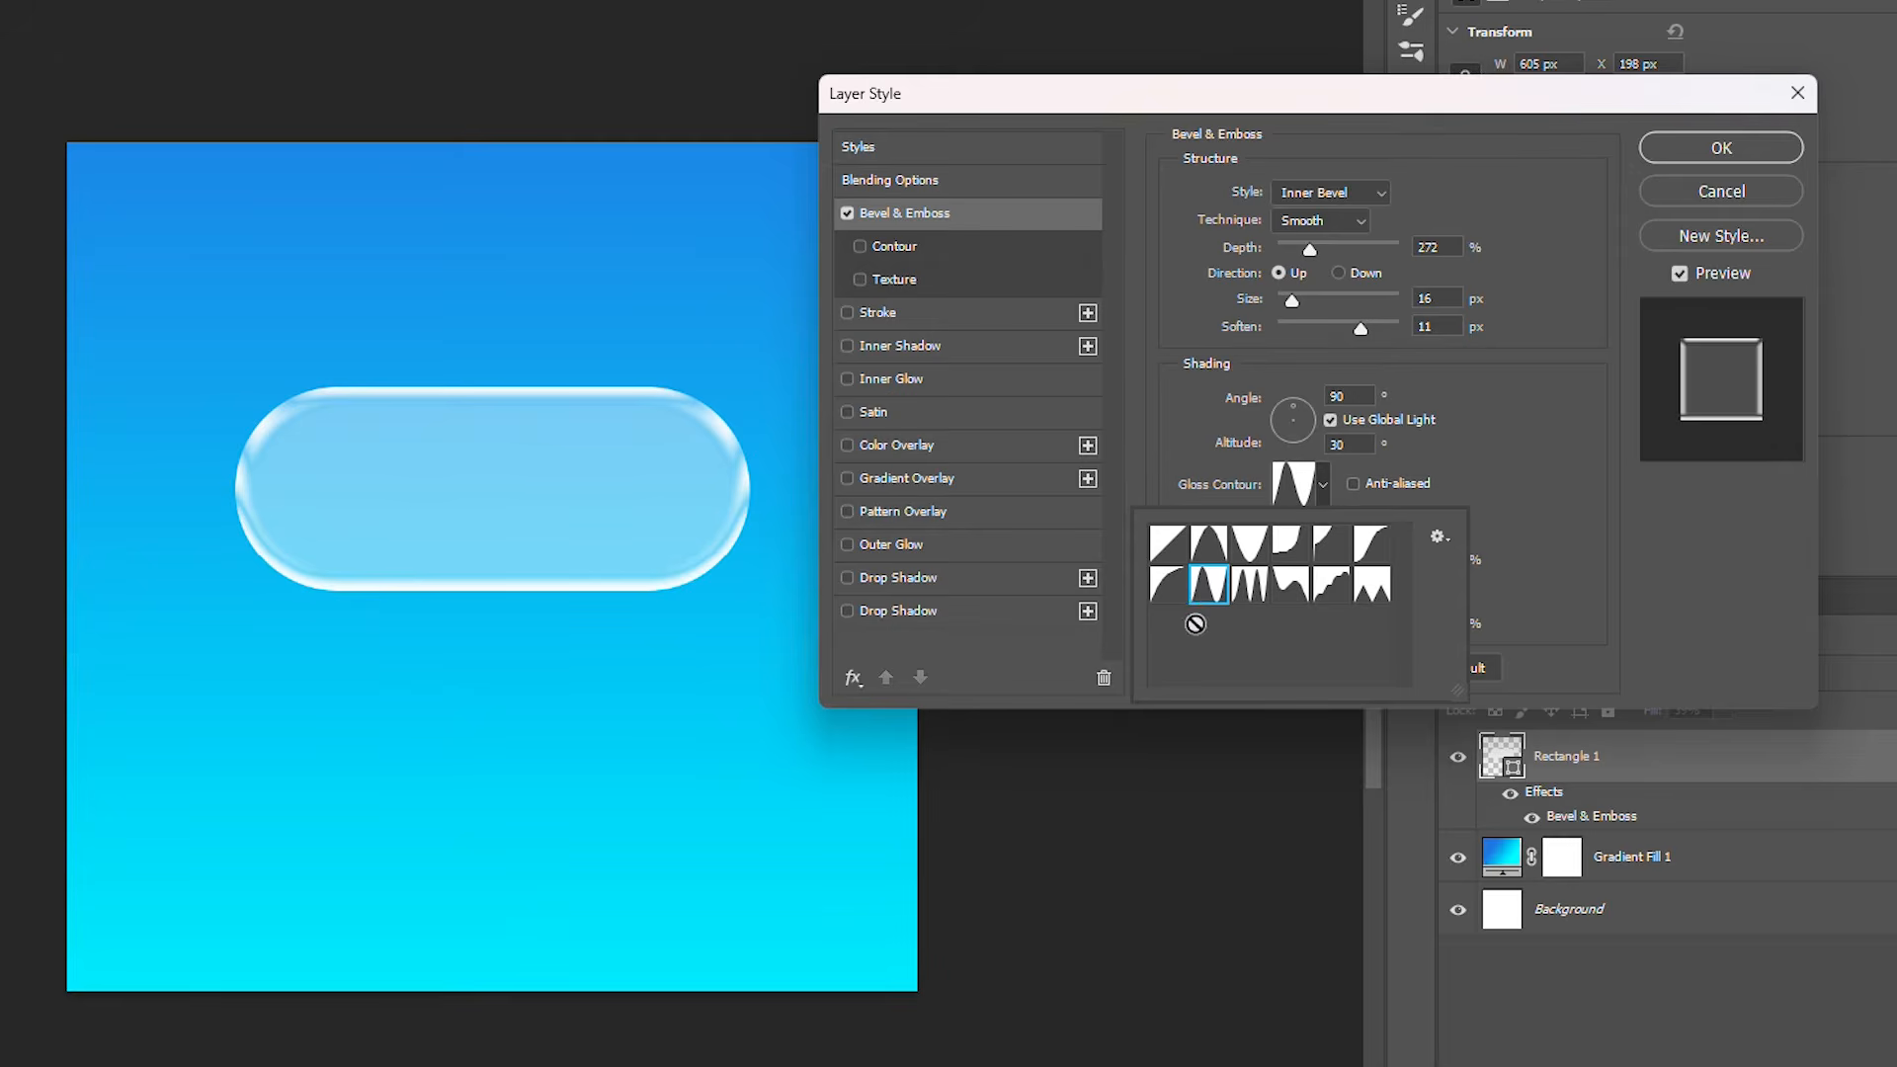
{"action": "double_click", "coordinate": [1207, 578]}
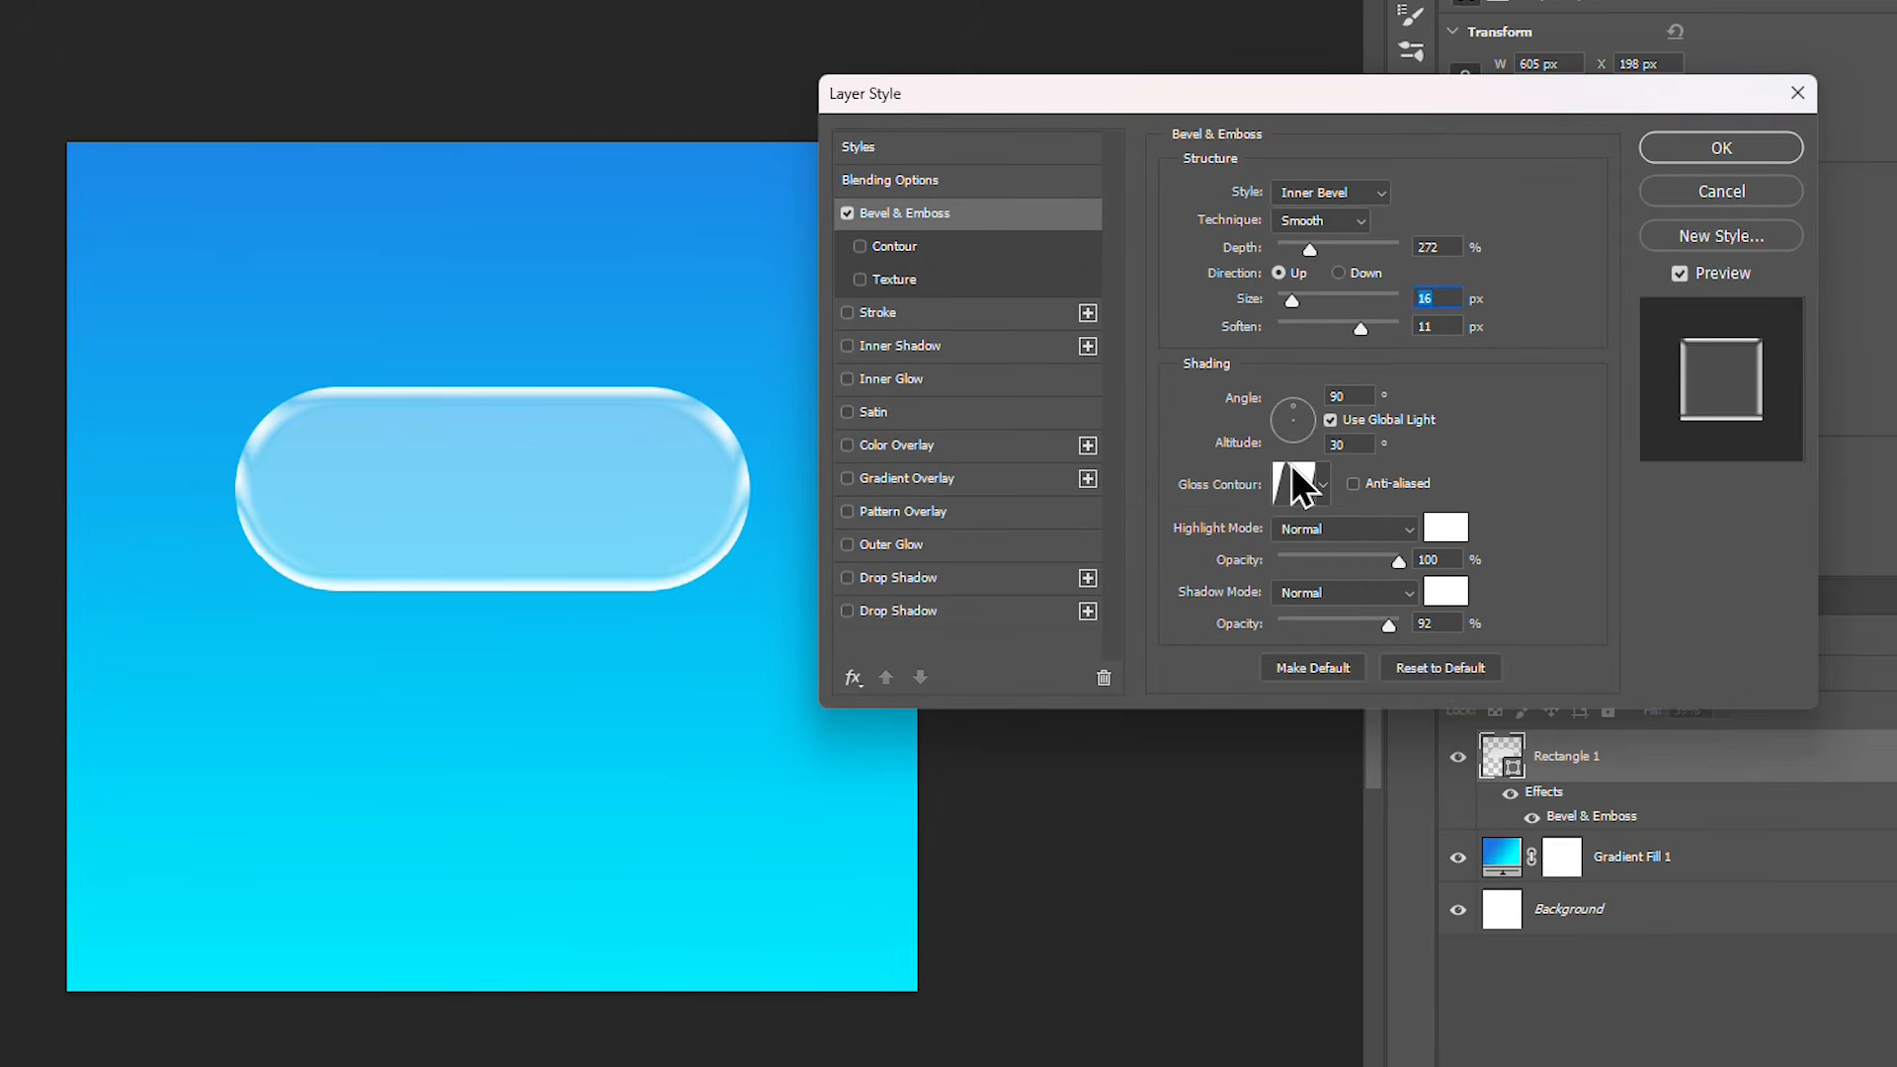
- Set the bevel's highlight opacity to 88%, shadow opacity to 90%, depth to 386% and soften to 16 px
{"action": "left_click", "coordinate": [1446, 591]}
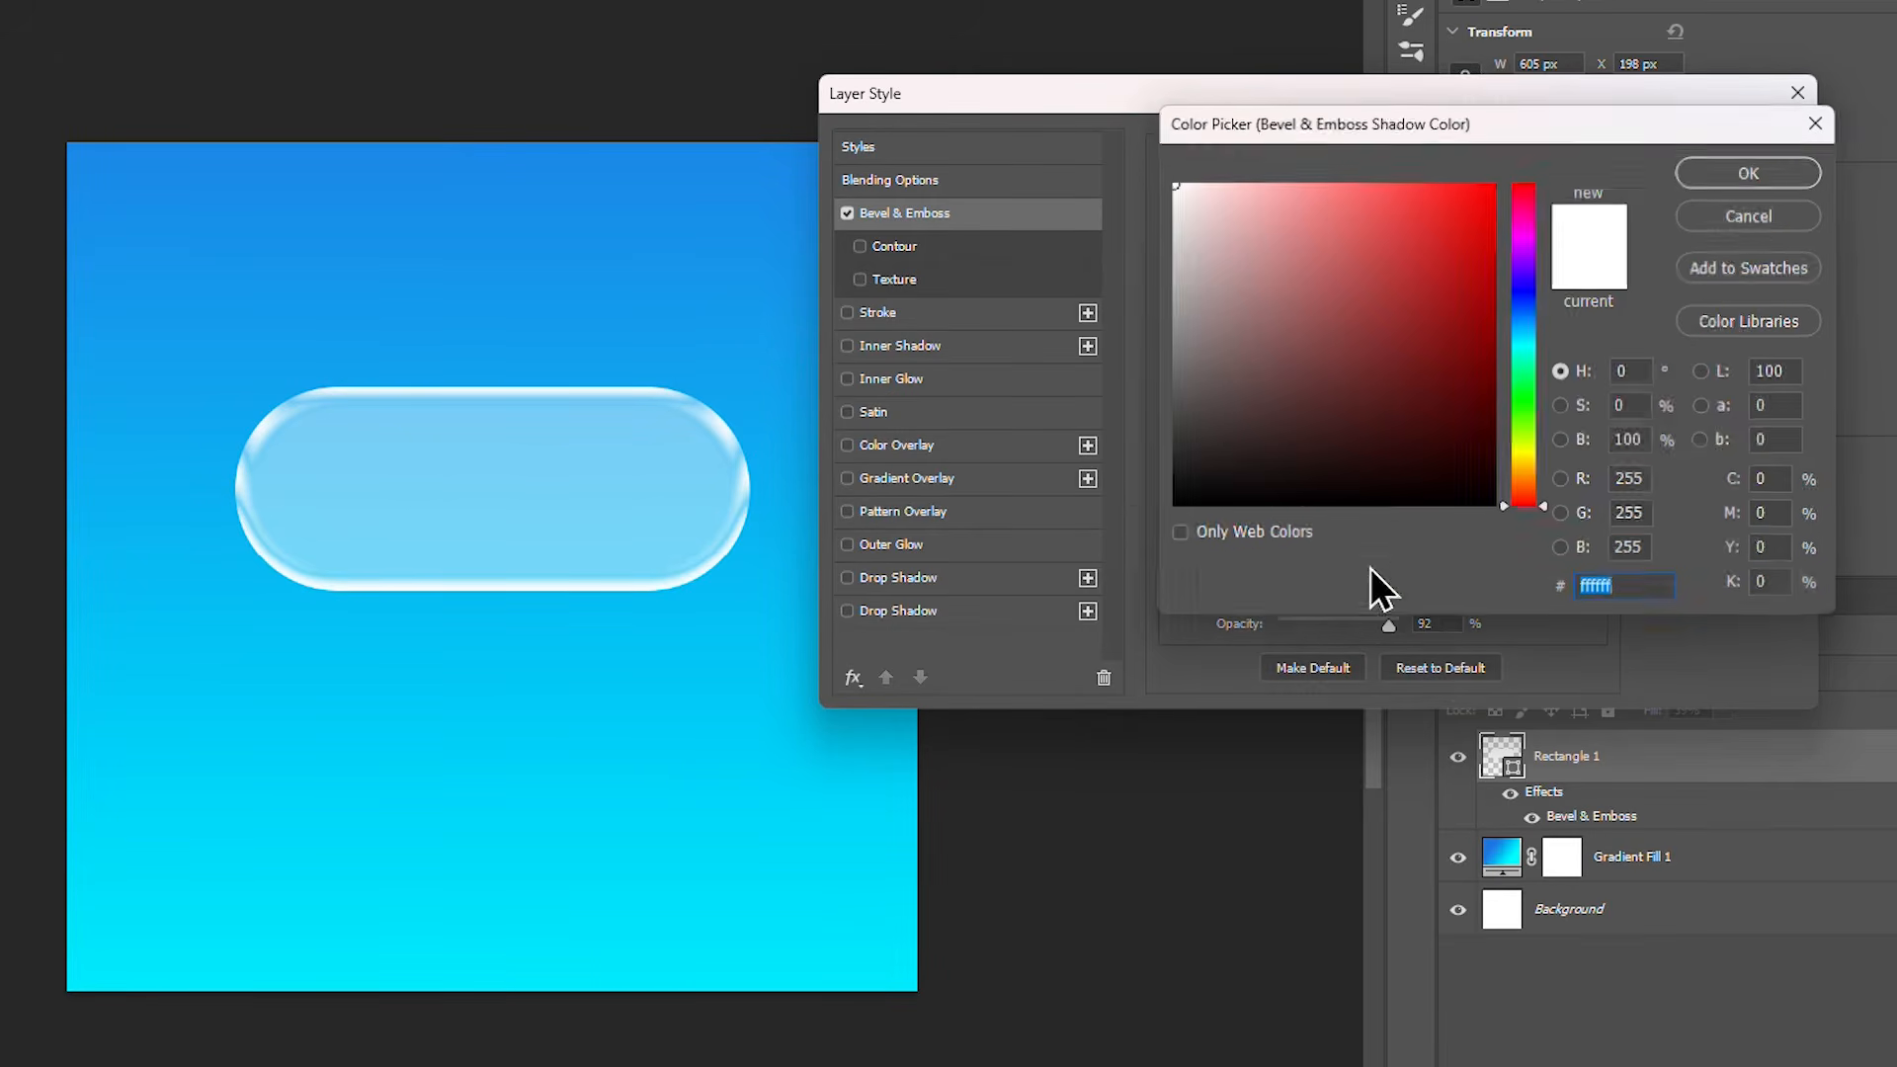
{"action": "left_click", "coordinate": [1732, 207]}
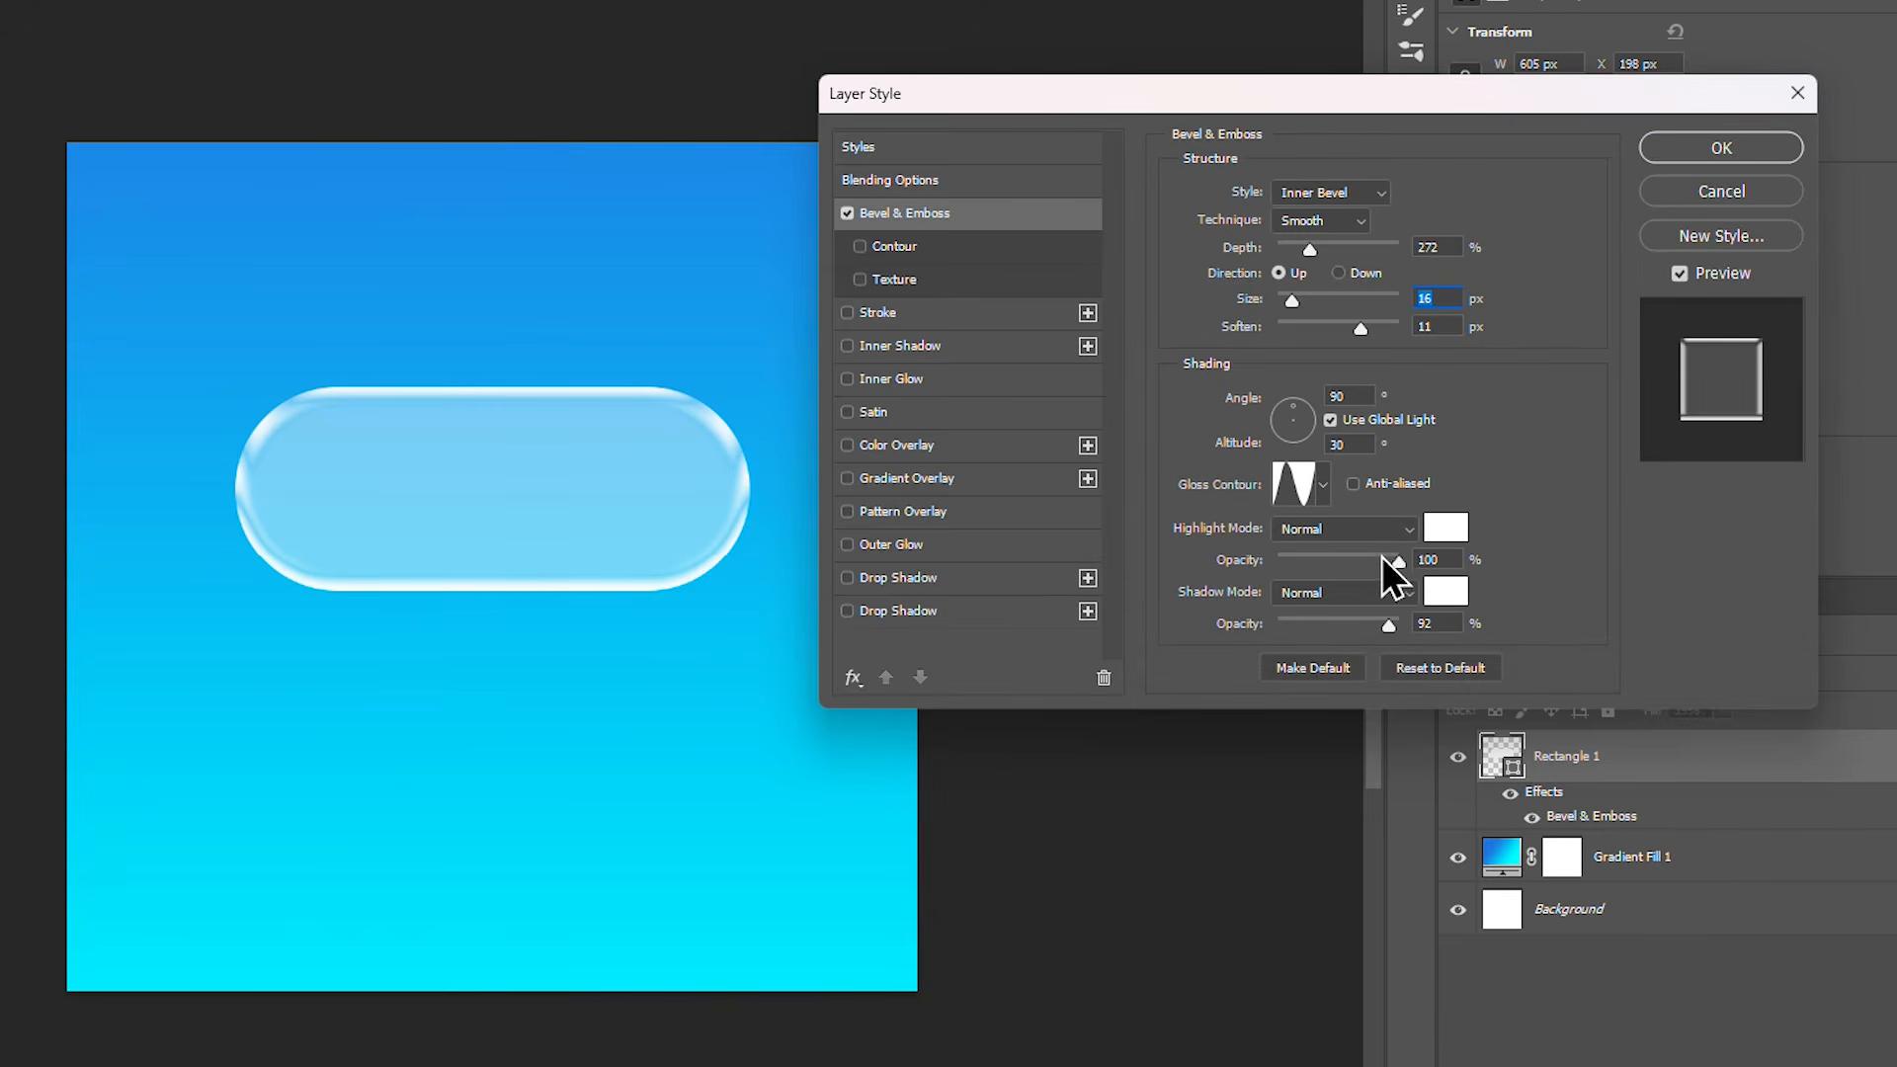
{"action": "left_click_drag", "start_coordinate": [1383, 556], "coordinate": [1398, 556]}
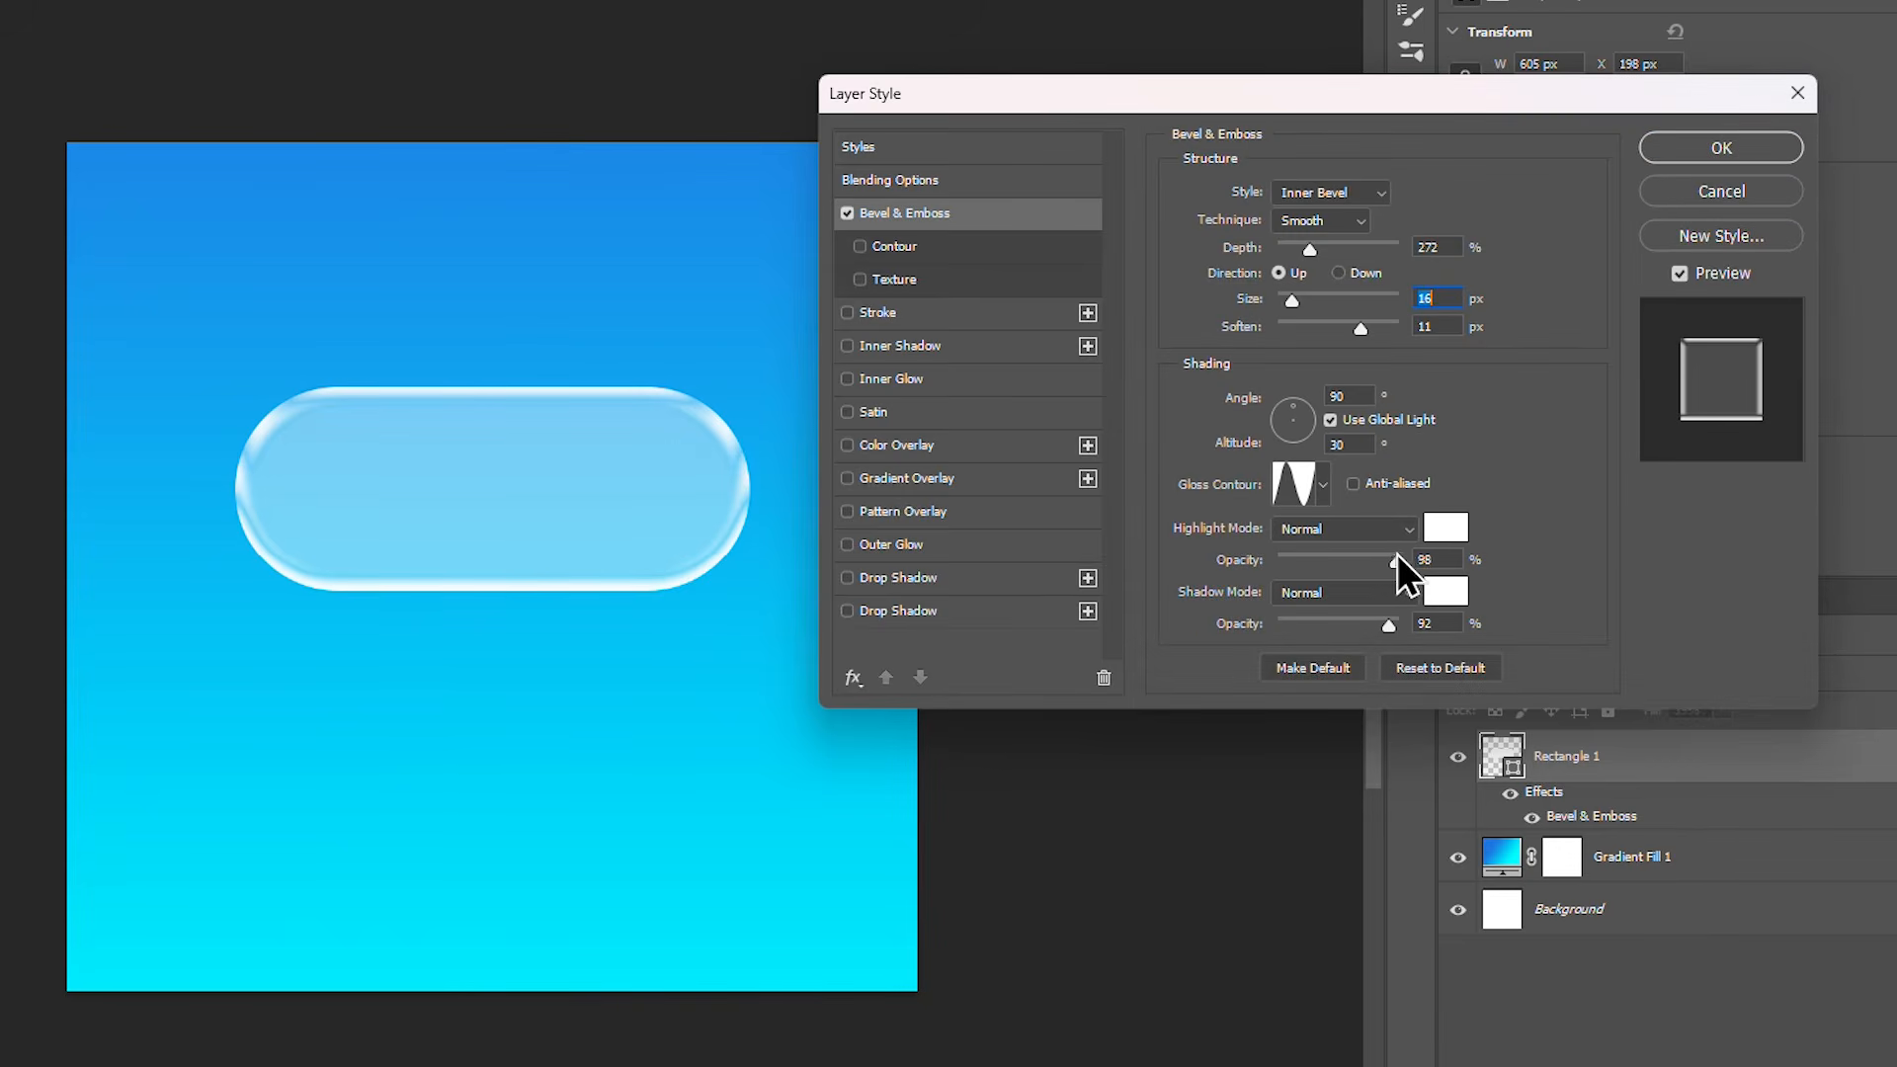
{"action": "left_click", "coordinate": [1388, 626]}
{"action": "left_click_drag", "start_coordinate": [1311, 248], "coordinate": [1443, 331]}
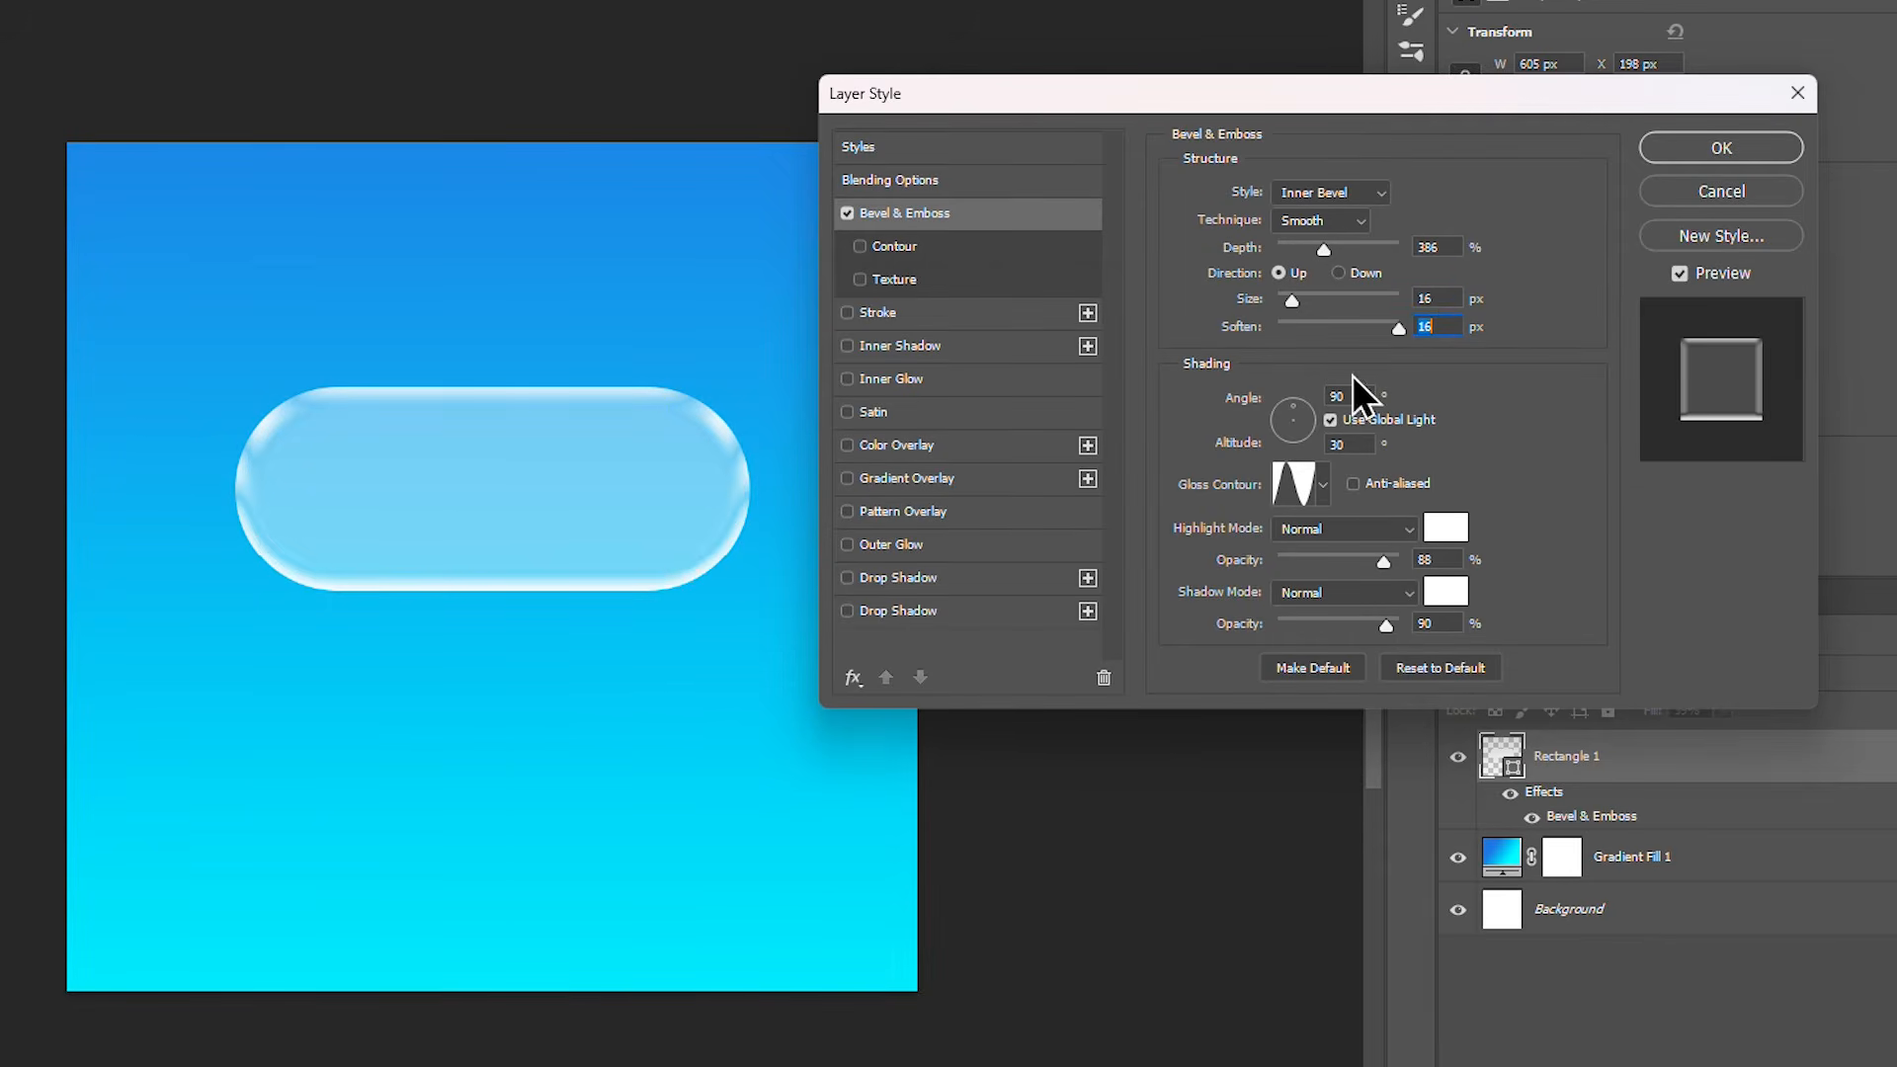
- Set the Rectangle 1 layer's fill opacity to 0% in the blending options
{"action": "left_click", "coordinate": [903, 183]}
{"action": "left_click_drag", "start_coordinate": [1334, 288], "coordinate": [1272, 288]}
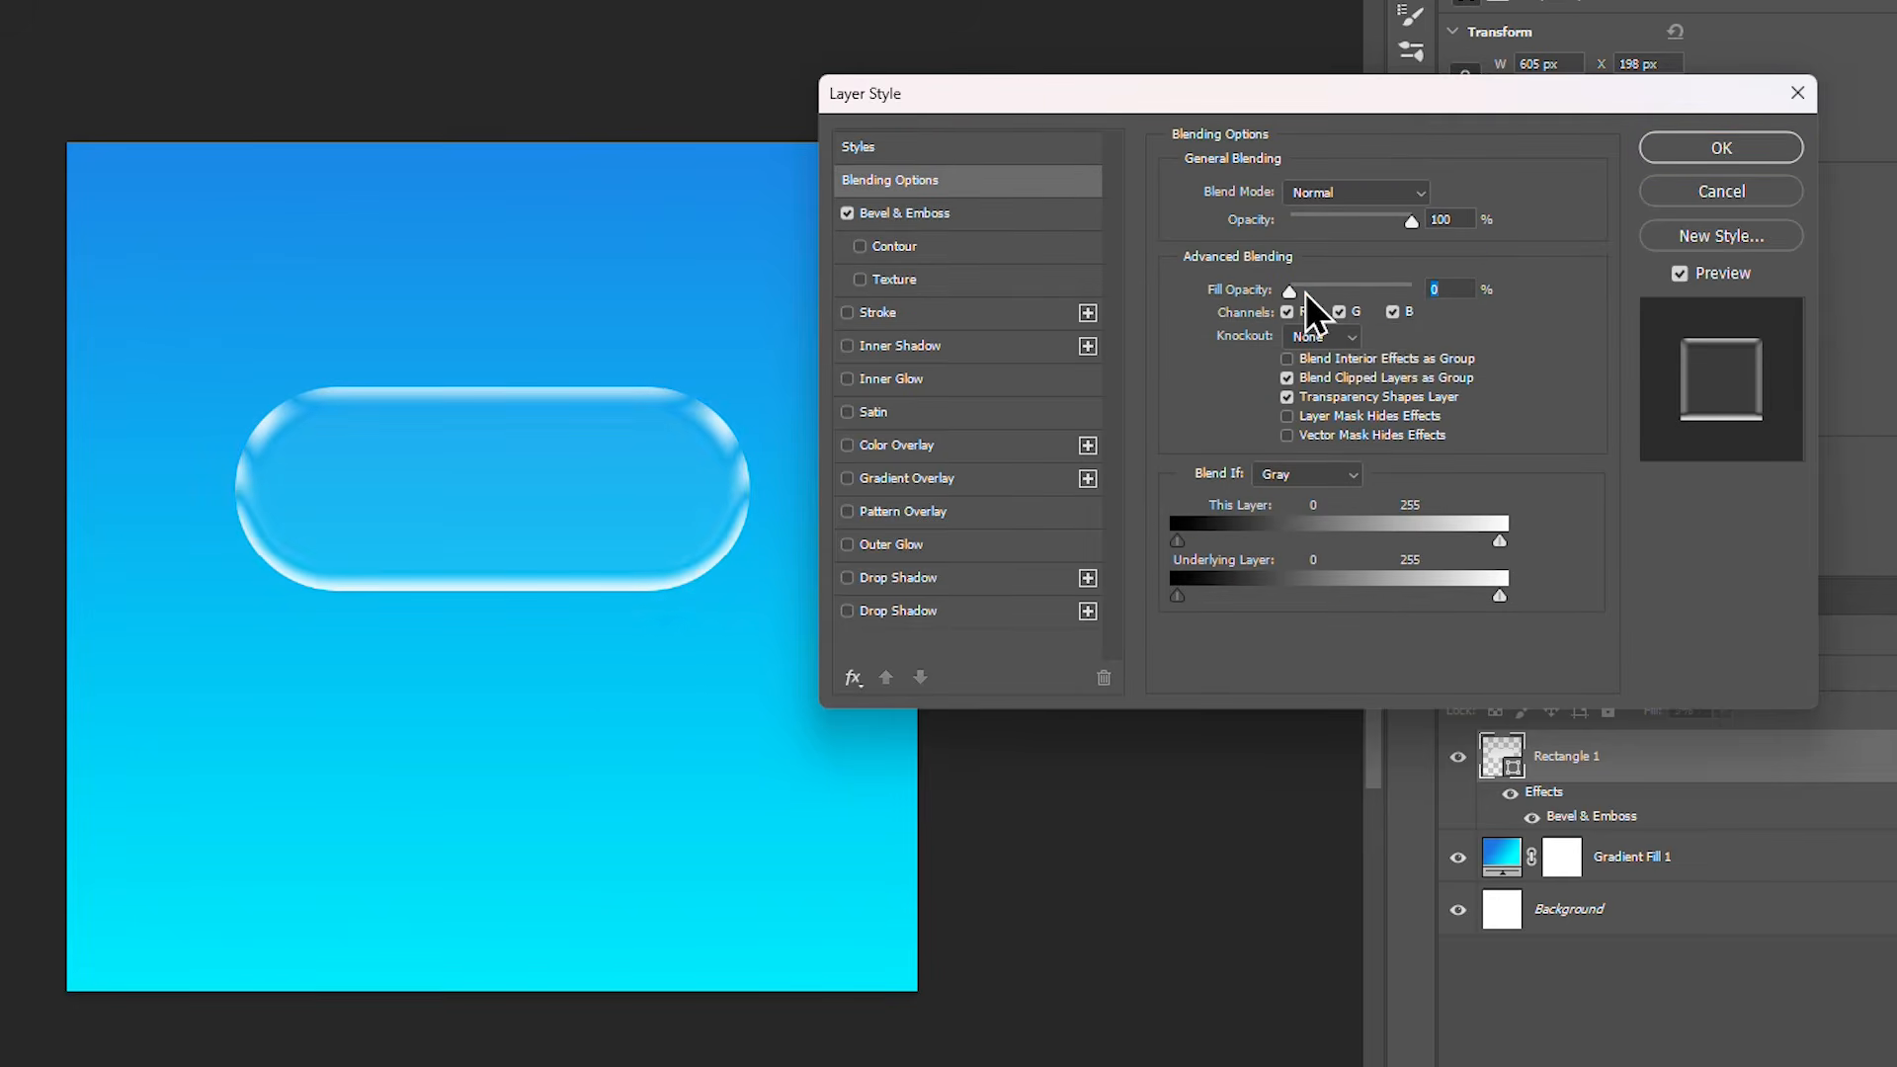
- Enable the bevel's Contour, compare the contour presets, and use the anti-aliased quarter-round curve with a 74% range
{"action": "left_click", "coordinate": [940, 246]}
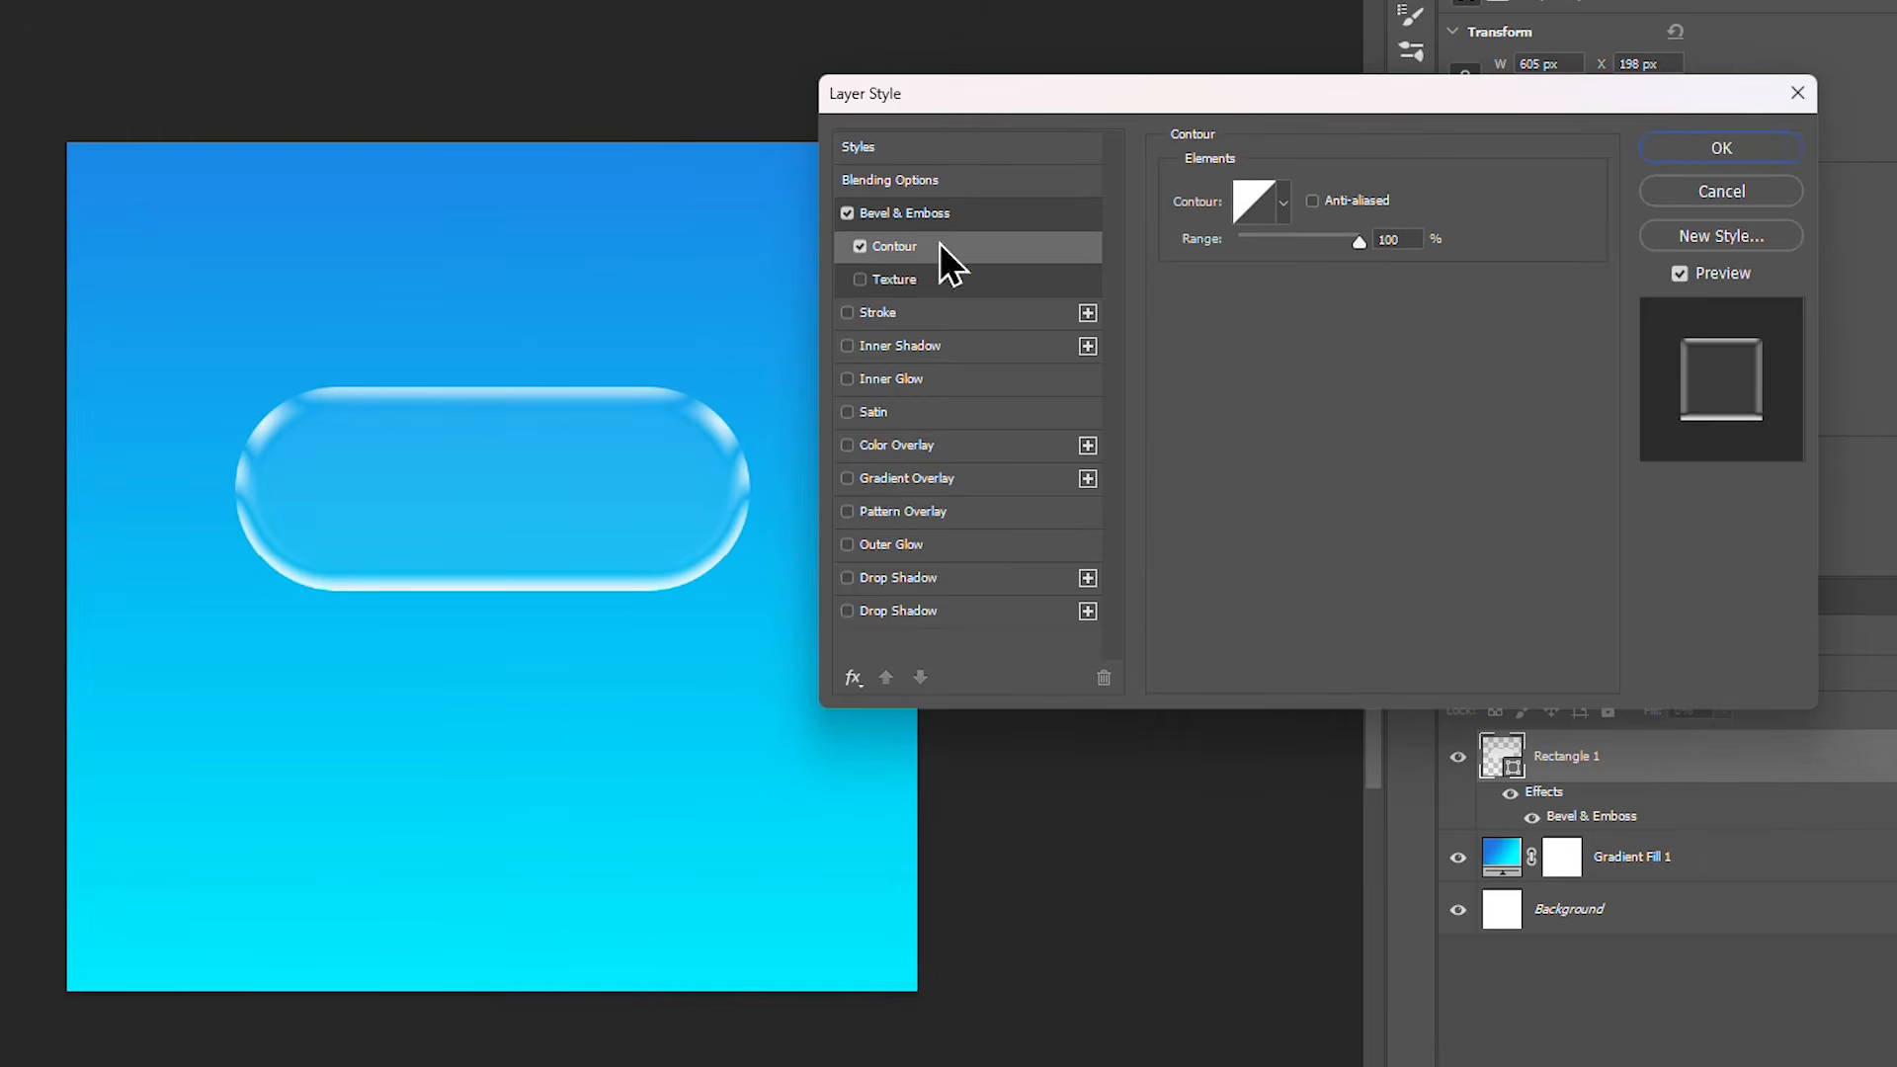
{"action": "left_click", "coordinate": [1287, 203]}
{"action": "left_click", "coordinate": [1170, 303]}
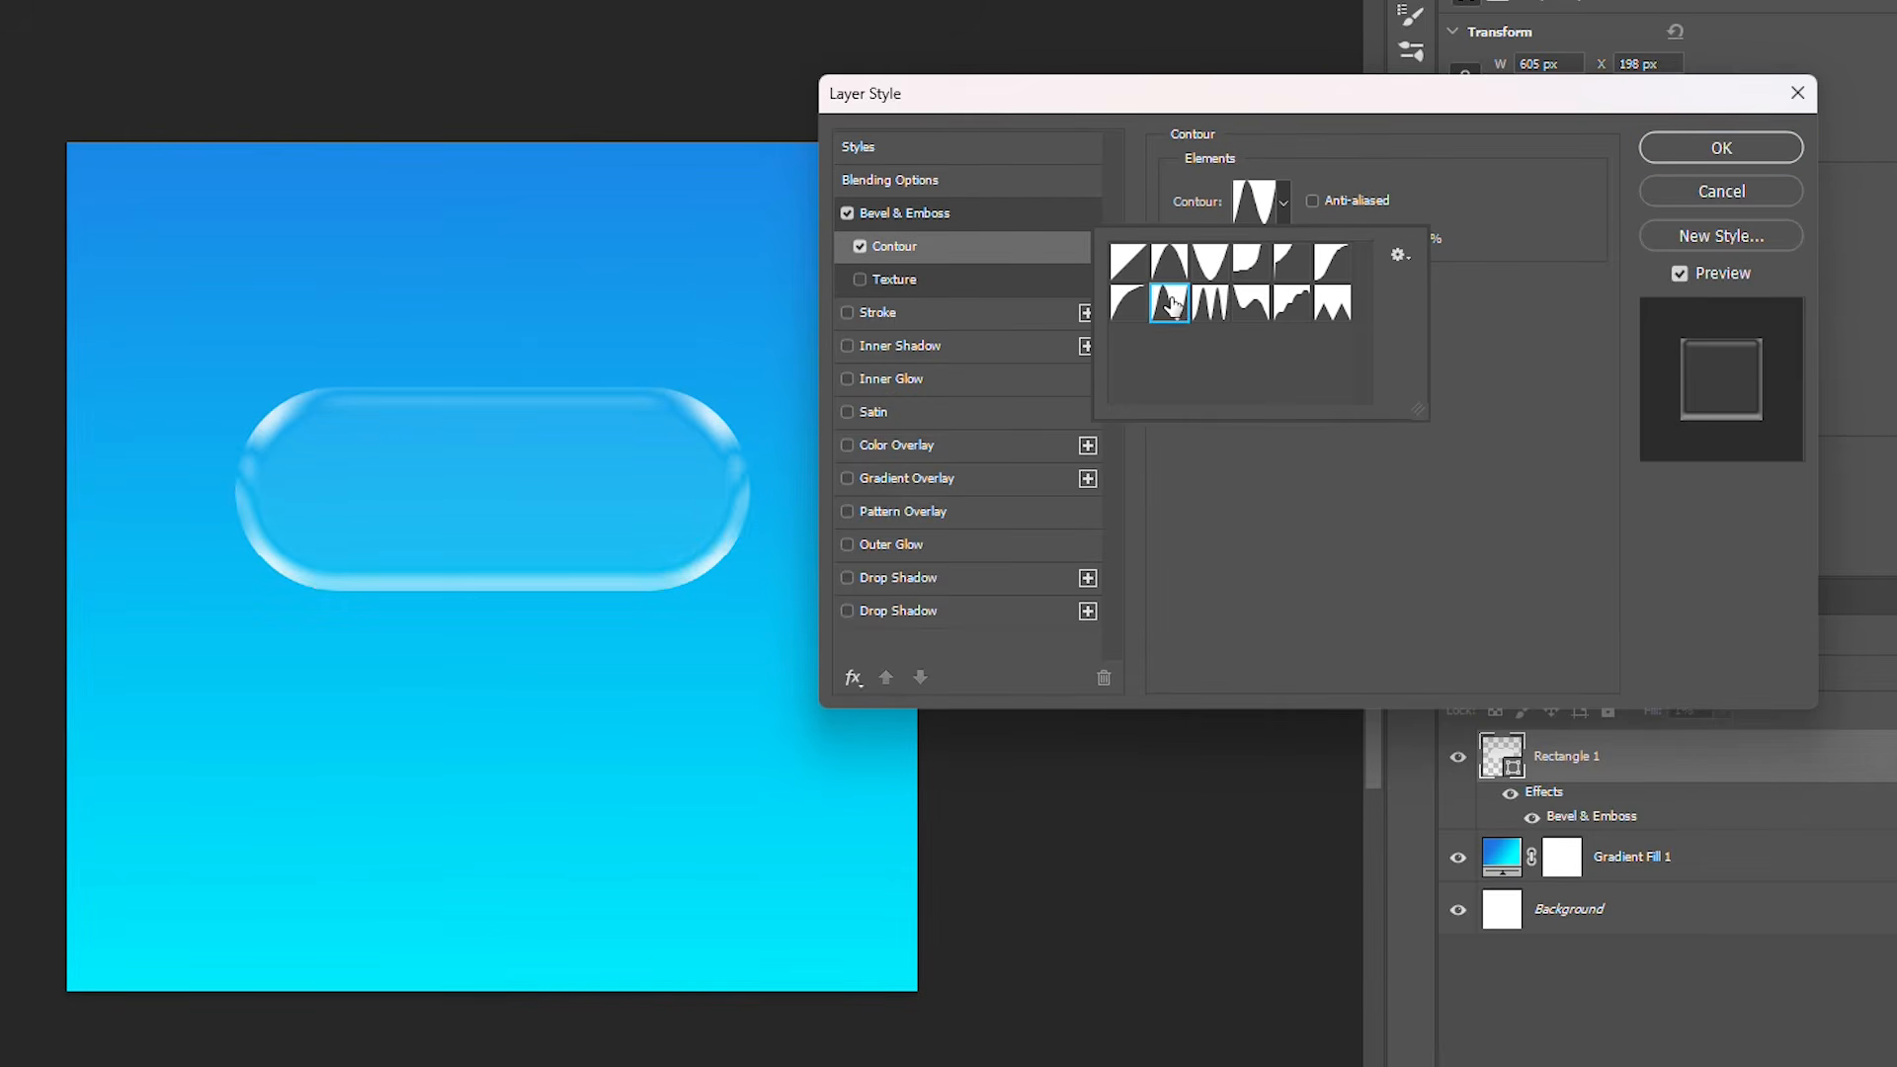
{"action": "left_click", "coordinate": [1214, 306]}
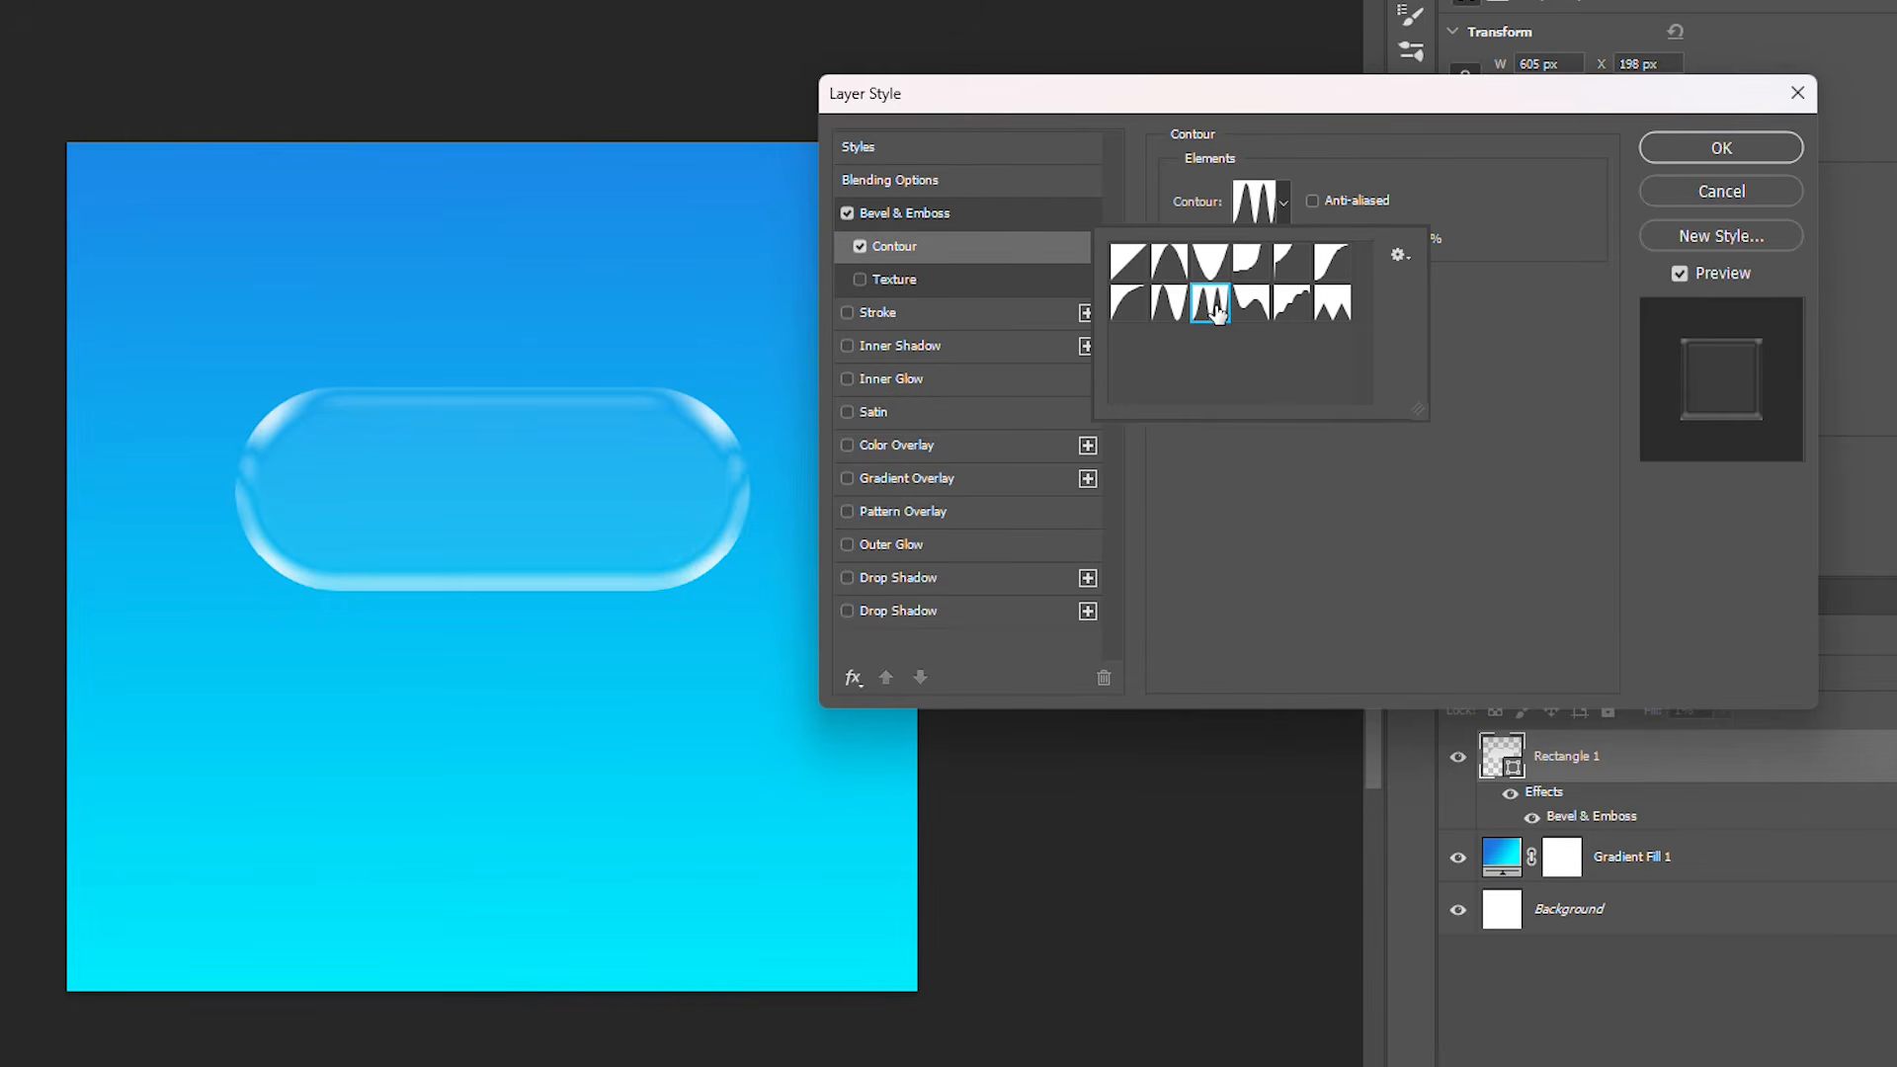
{"action": "left_click", "coordinate": [1171, 268]}
{"action": "left_click", "coordinate": [1211, 268]}
{"action": "left_click", "coordinate": [1251, 268]}
{"action": "left_click", "coordinate": [1292, 269]}
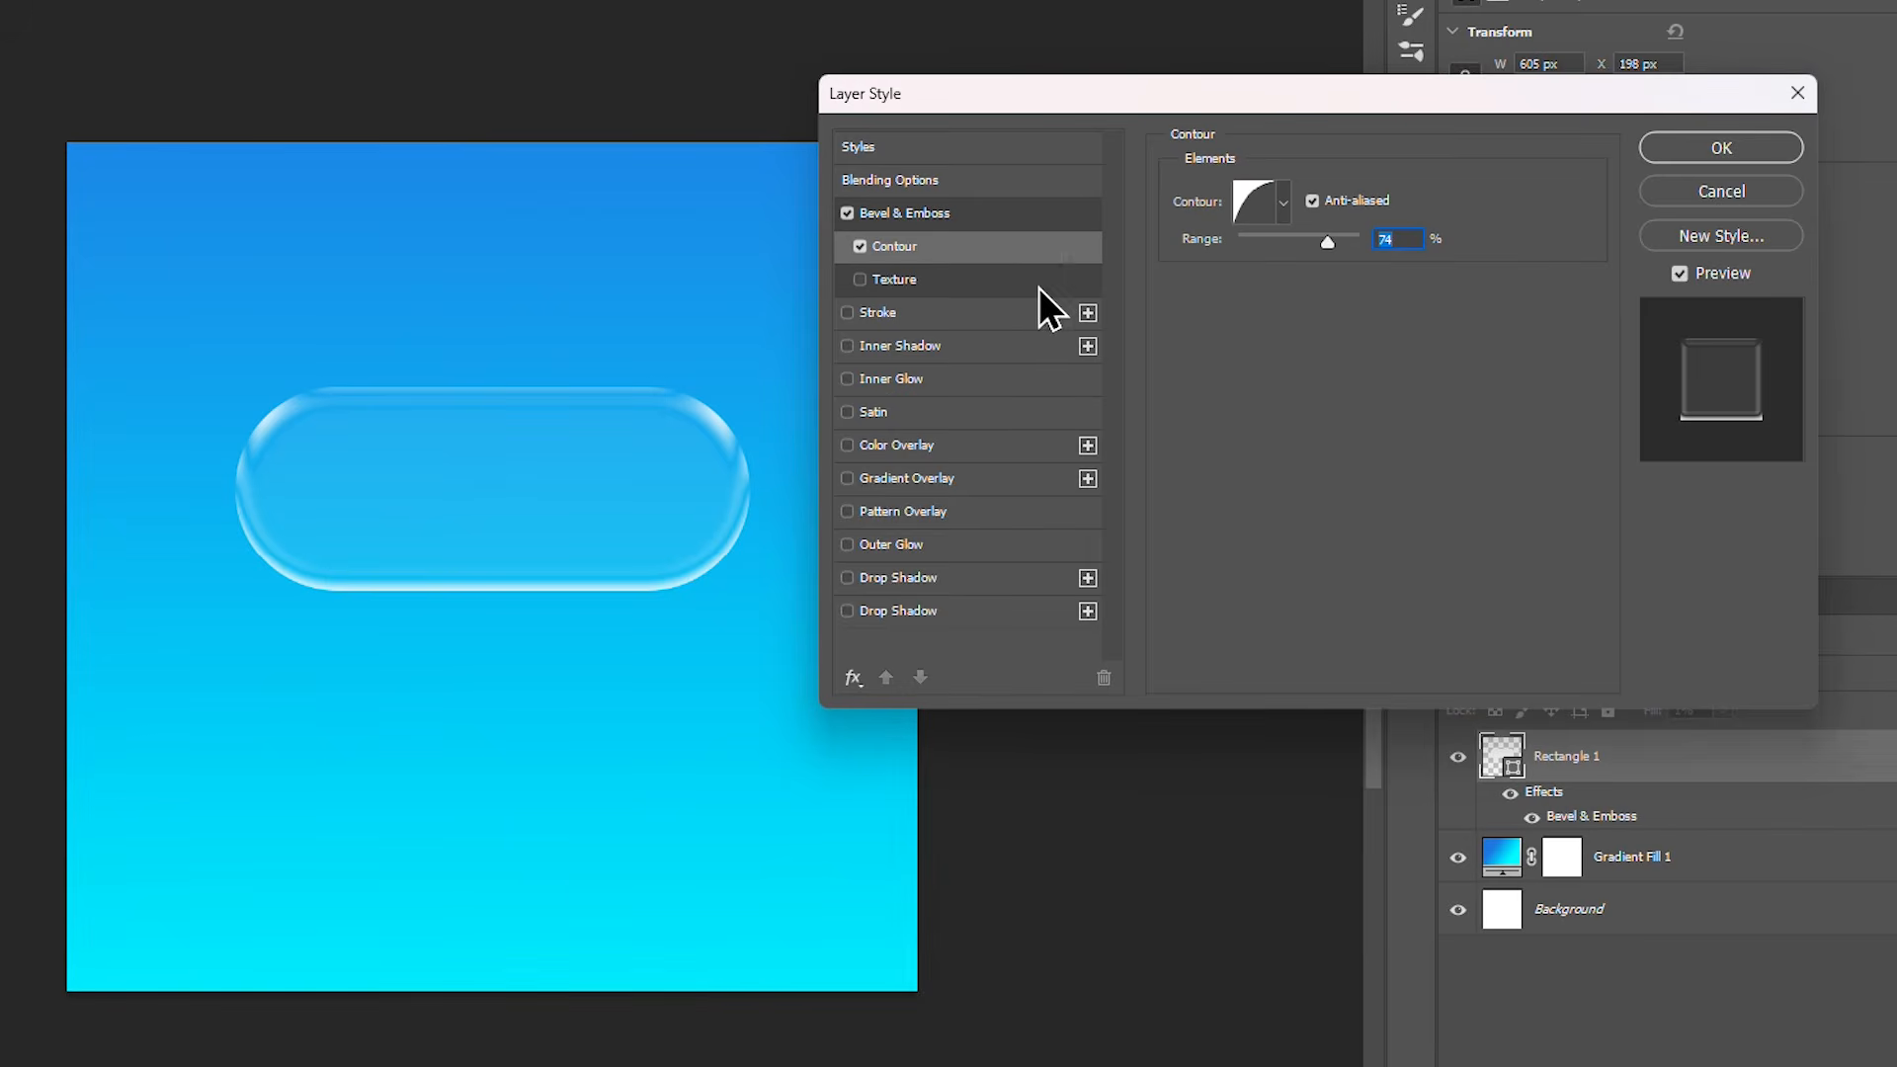
- Add a thin white outside Stroke to Rectangle 1 and lower its opacity slightly
{"action": "left_click", "coordinate": [847, 314]}
{"action": "left_click", "coordinate": [889, 314]}
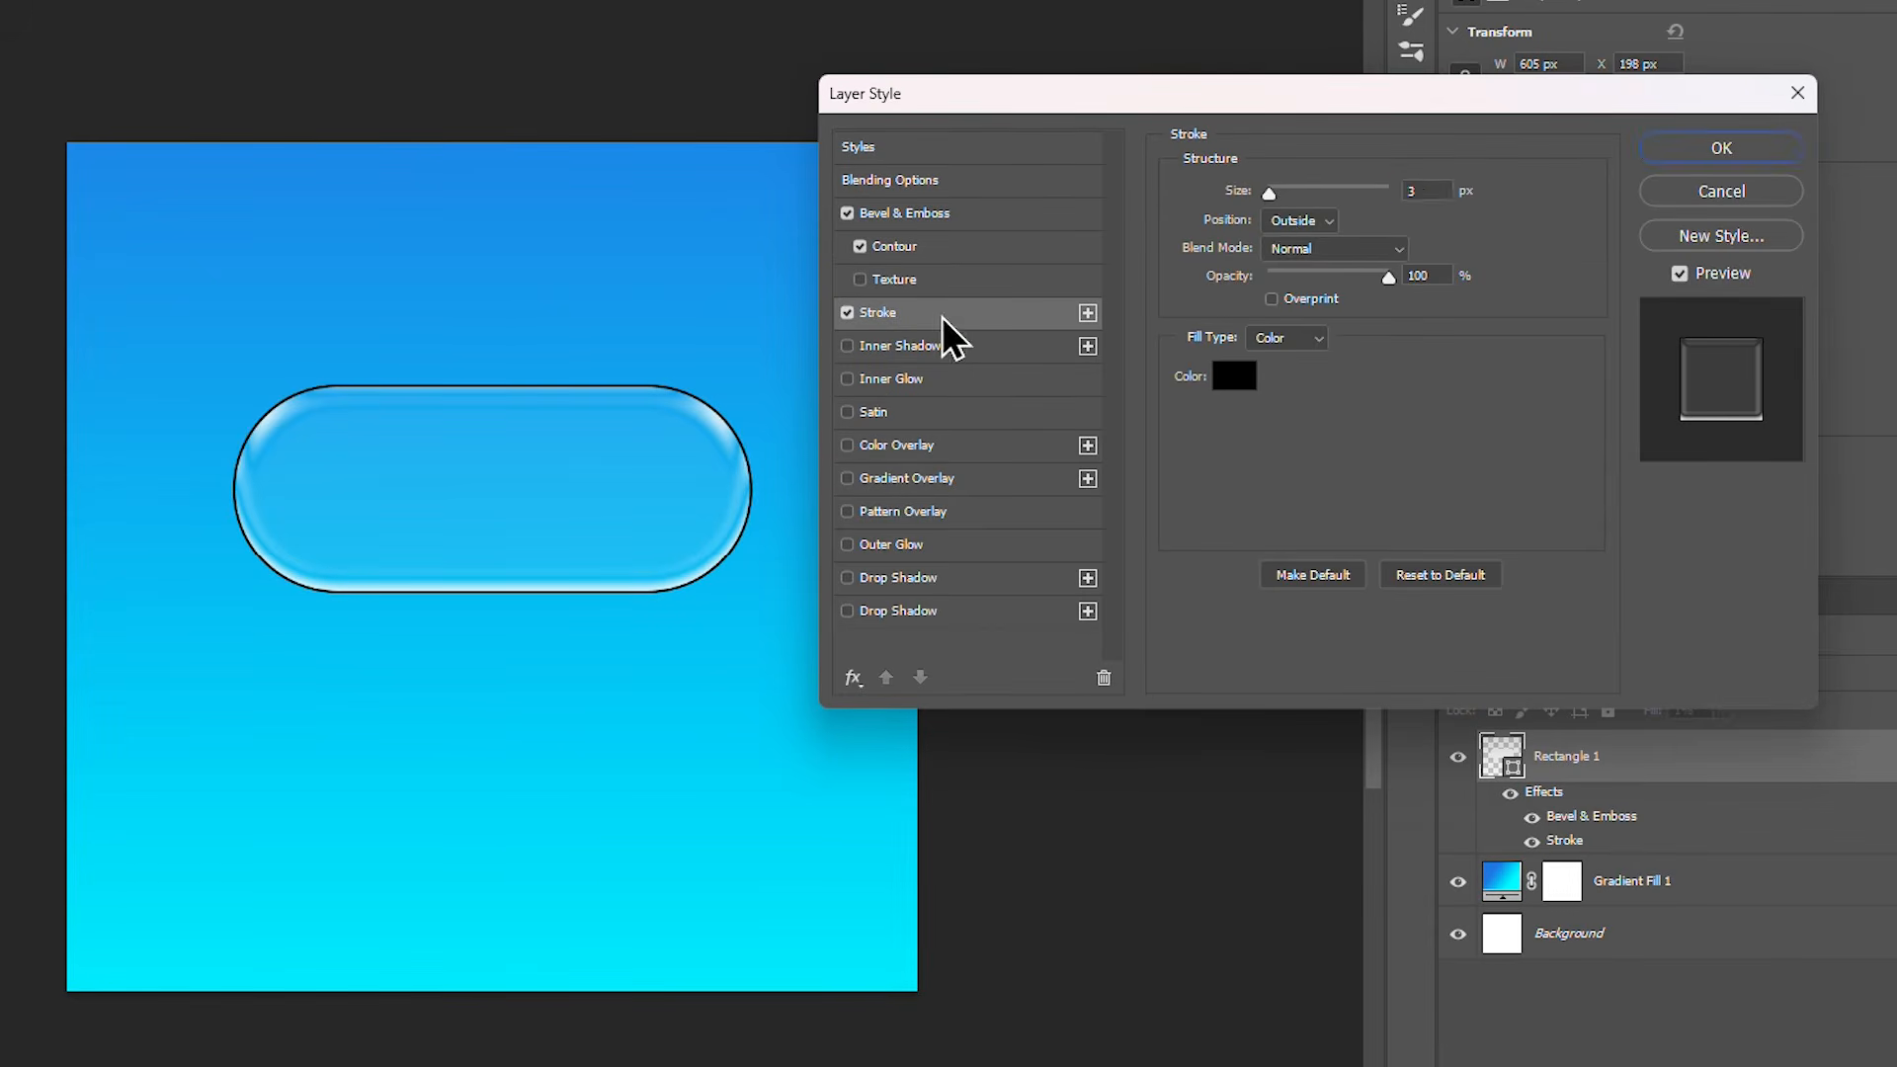
{"action": "left_click_drag", "start_coordinate": [1269, 196], "coordinate": [1246, 195]}
{"action": "left_click", "coordinate": [1233, 375]}
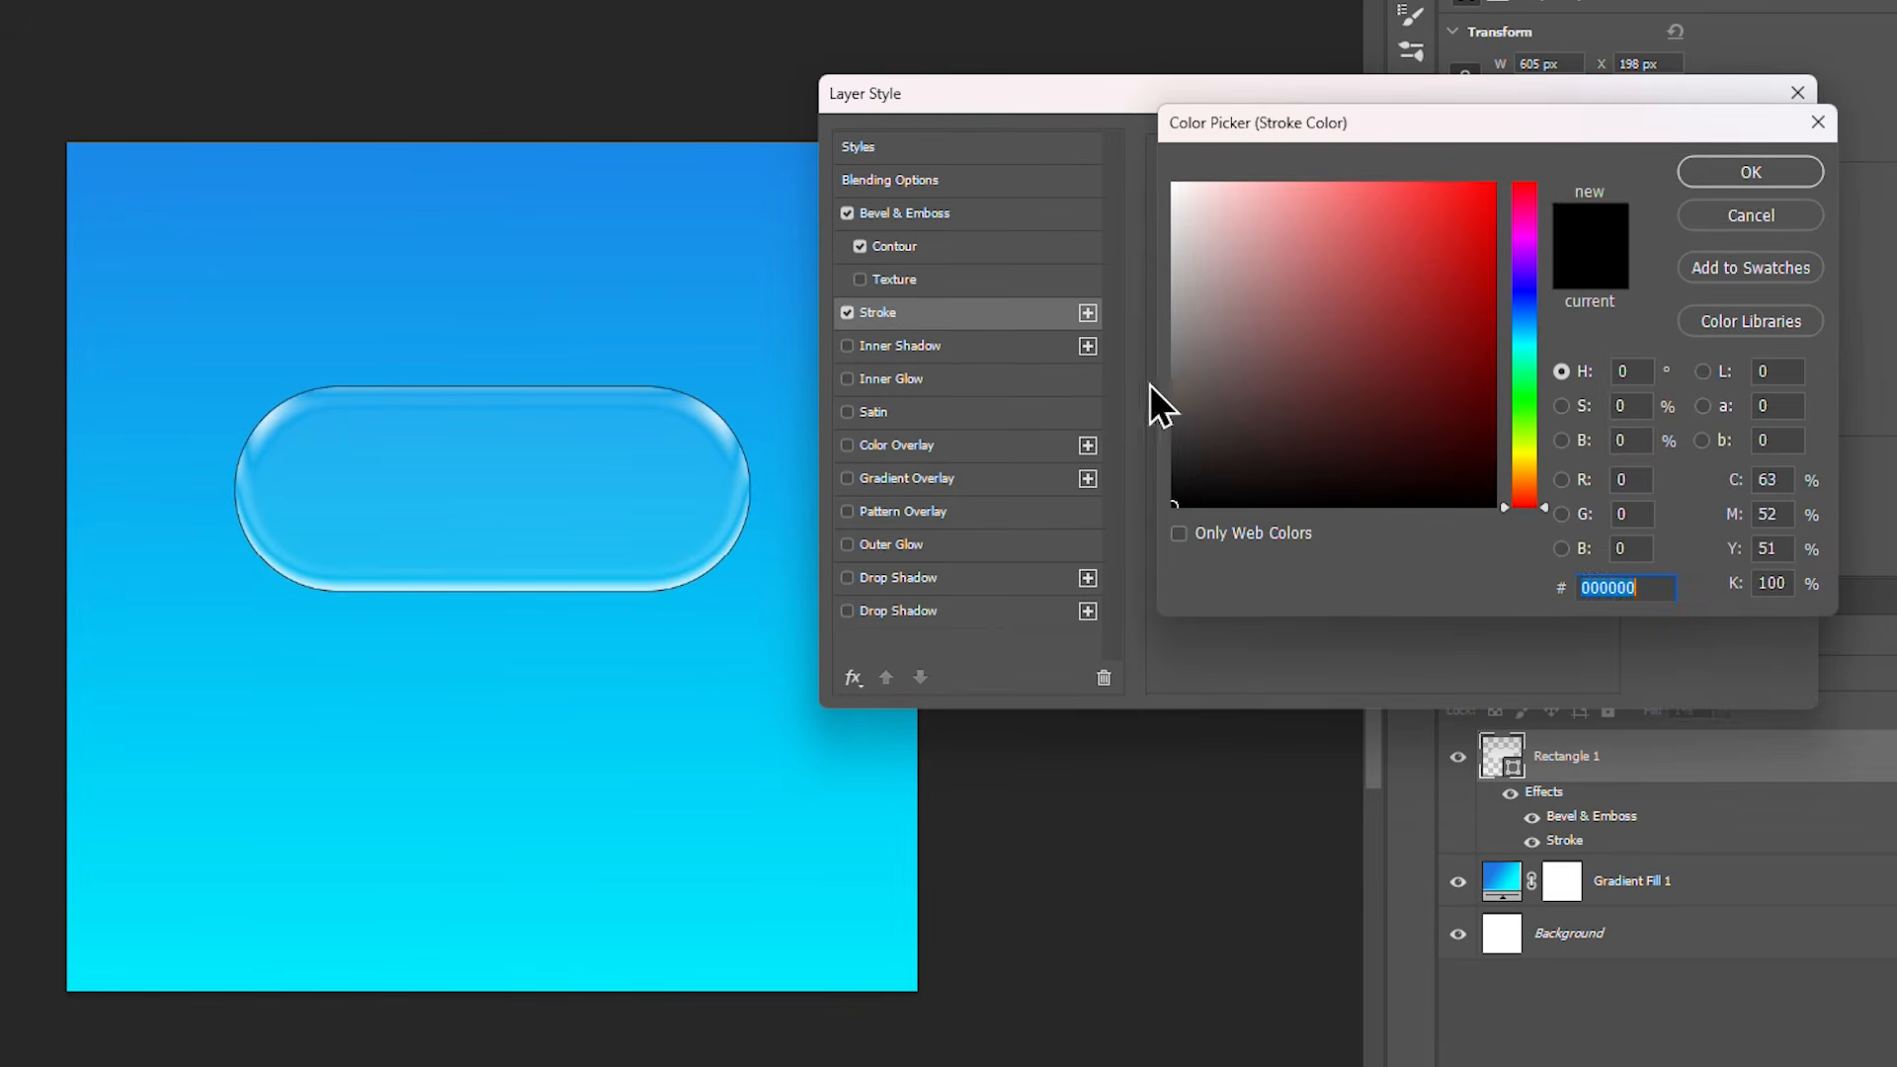
{"action": "left_click", "coordinate": [1173, 184]}
{"action": "left_click", "coordinate": [1708, 178]}
{"action": "left_click_drag", "start_coordinate": [1382, 273], "coordinate": [1366, 286]}
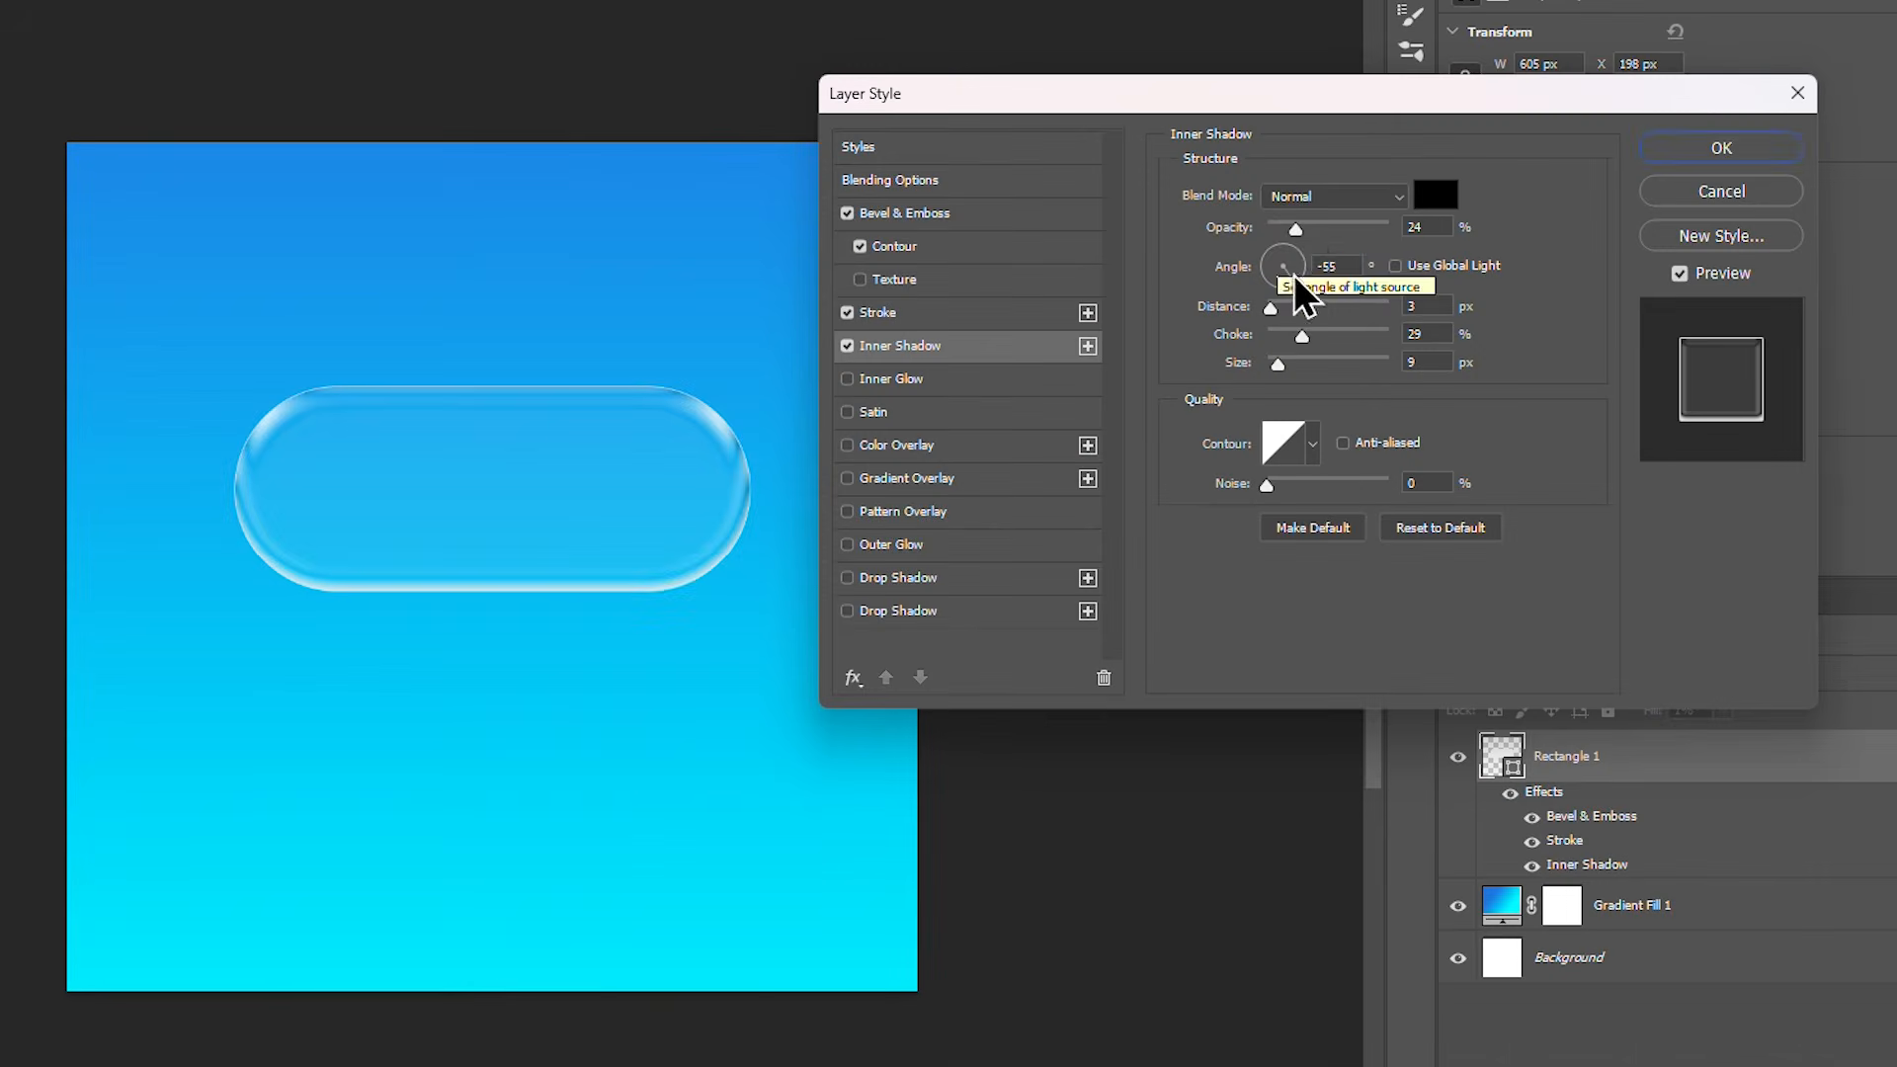
- Set the black Inner Shadow to 23% opacity, 106° angle, 0 px distance, 16% choke and 24 px size
{"action": "double_click", "coordinate": [1306, 267]}
{"action": "mouse_move", "coordinate": [1295, 228]}
{"action": "left_mouse_down"}
{"action": "mouse_move", "coordinate": [1344, 227]}
{"action": "mouse_move", "coordinate": [1279, 307]}
{"action": "mouse_move", "coordinate": [1332, 339]}
{"action": "mouse_move", "coordinate": [1288, 364]}
{"action": "mouse_move", "coordinate": [1287, 337]}
{"action": "left_mouse_up"}
{"action": "left_click_drag", "start_coordinate": [1317, 228], "coordinate": [1265, 306]}
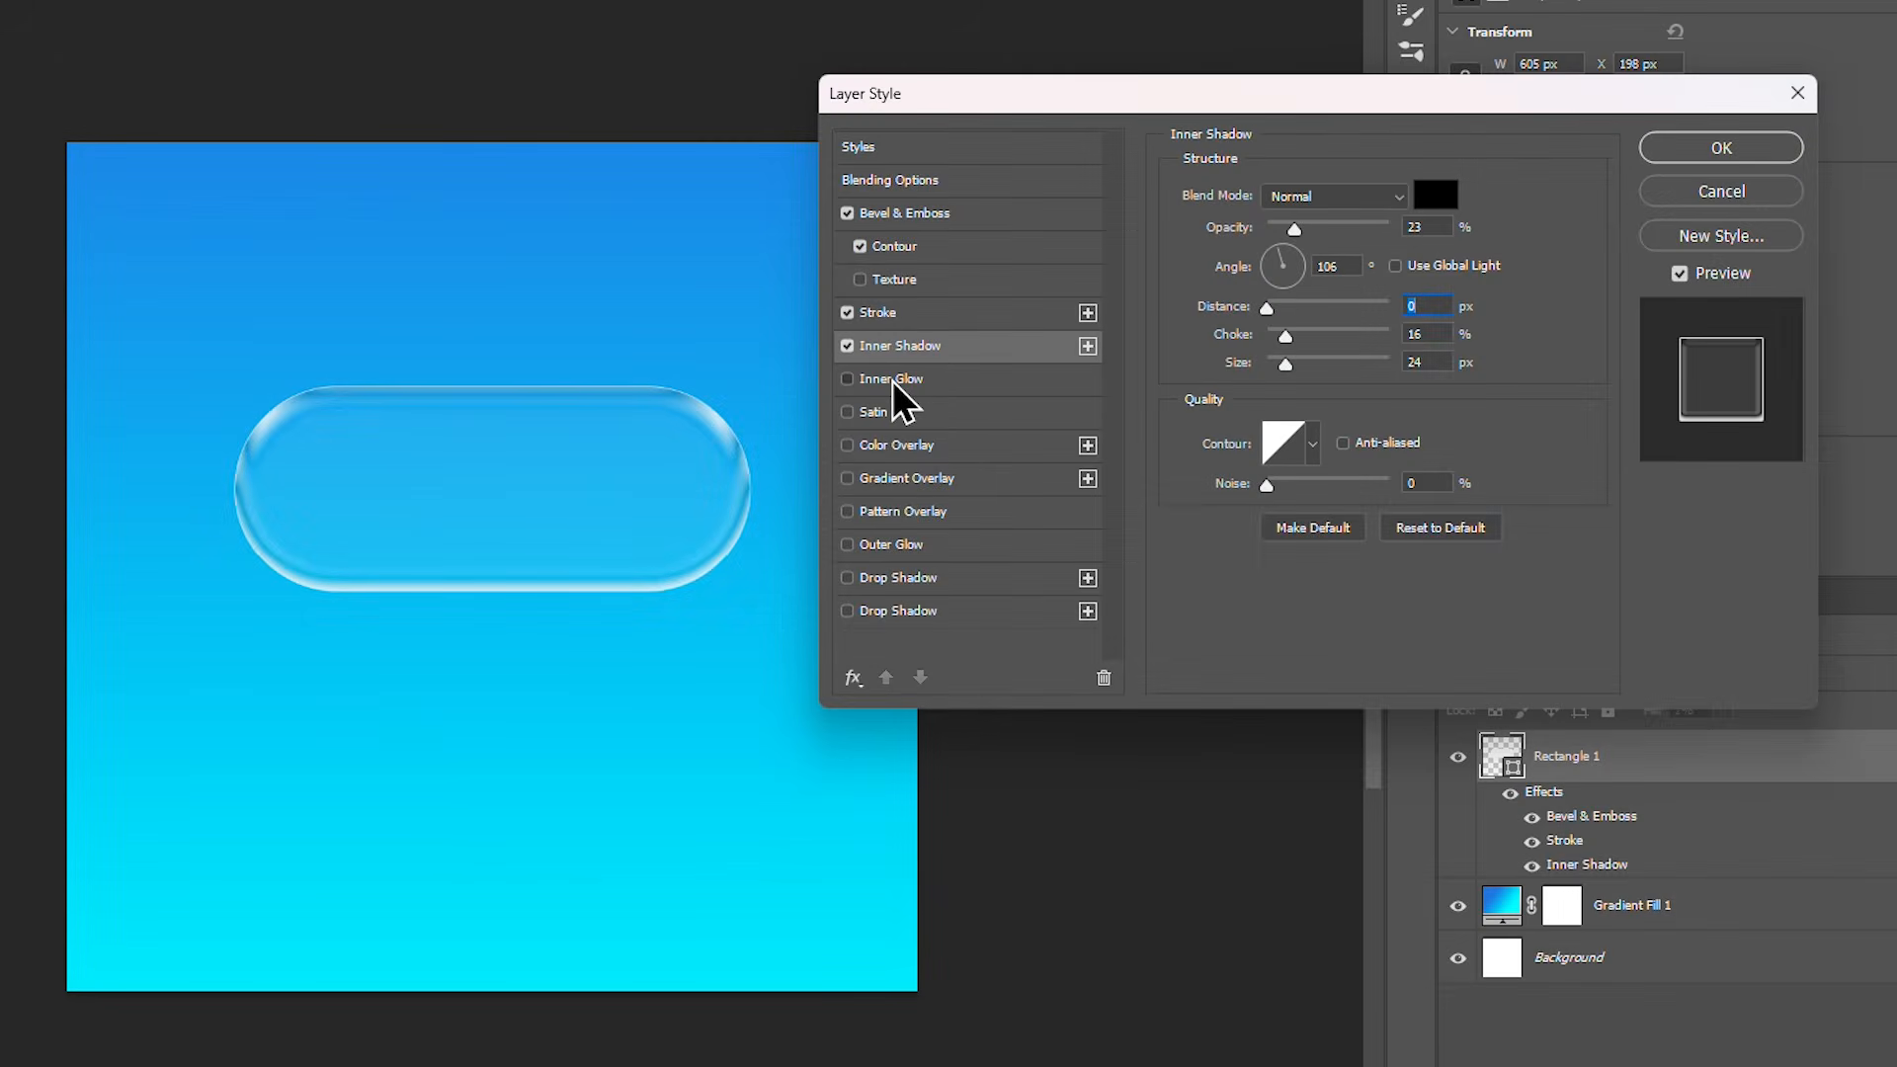
- Add a white Screen-mode Inner Glow with 38% opacity, 0% choke, 62 px size and 30% range
{"action": "left_click", "coordinate": [892, 382]}
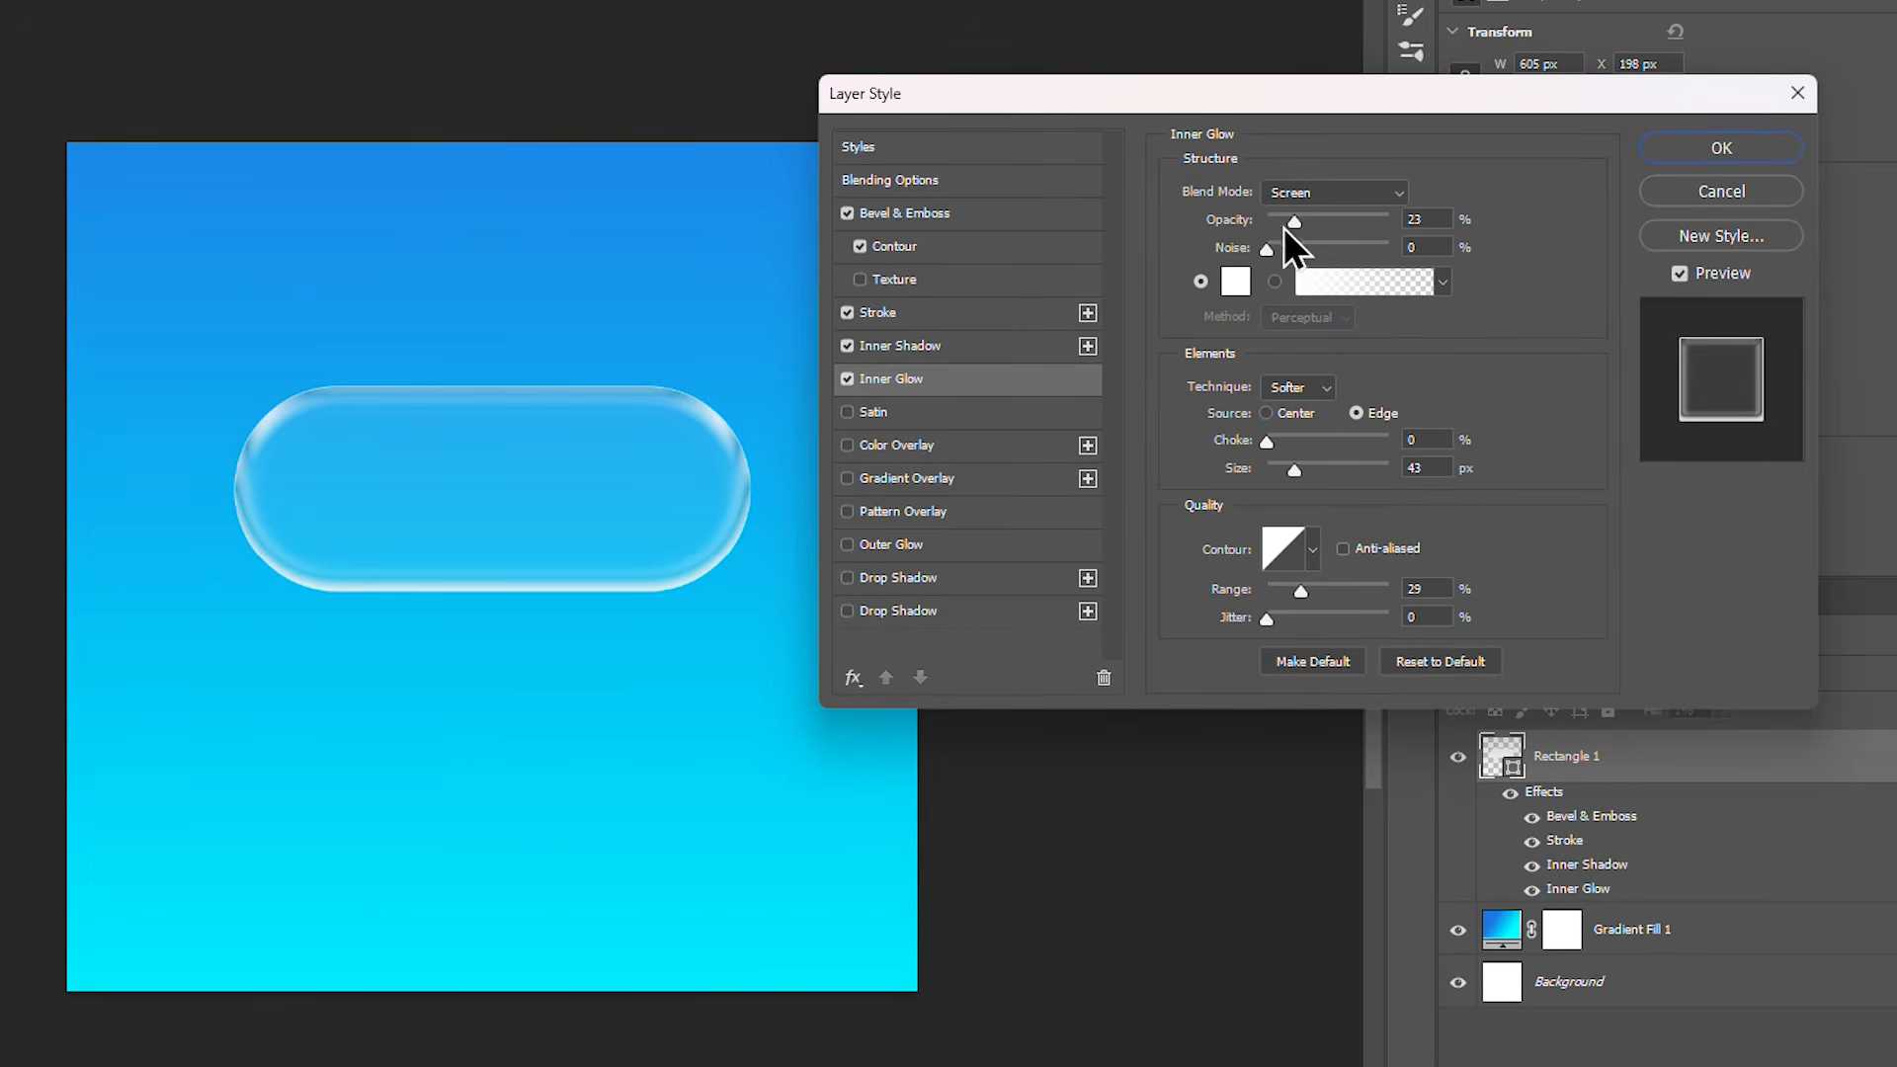
{"action": "mouse_move", "coordinate": [1298, 217]}
{"action": "left_mouse_down"}
{"action": "mouse_move", "coordinate": [1332, 219]}
{"action": "mouse_move", "coordinate": [1314, 219]}
{"action": "left_mouse_up"}
{"action": "left_click_drag", "start_coordinate": [1268, 441], "coordinate": [1304, 474]}
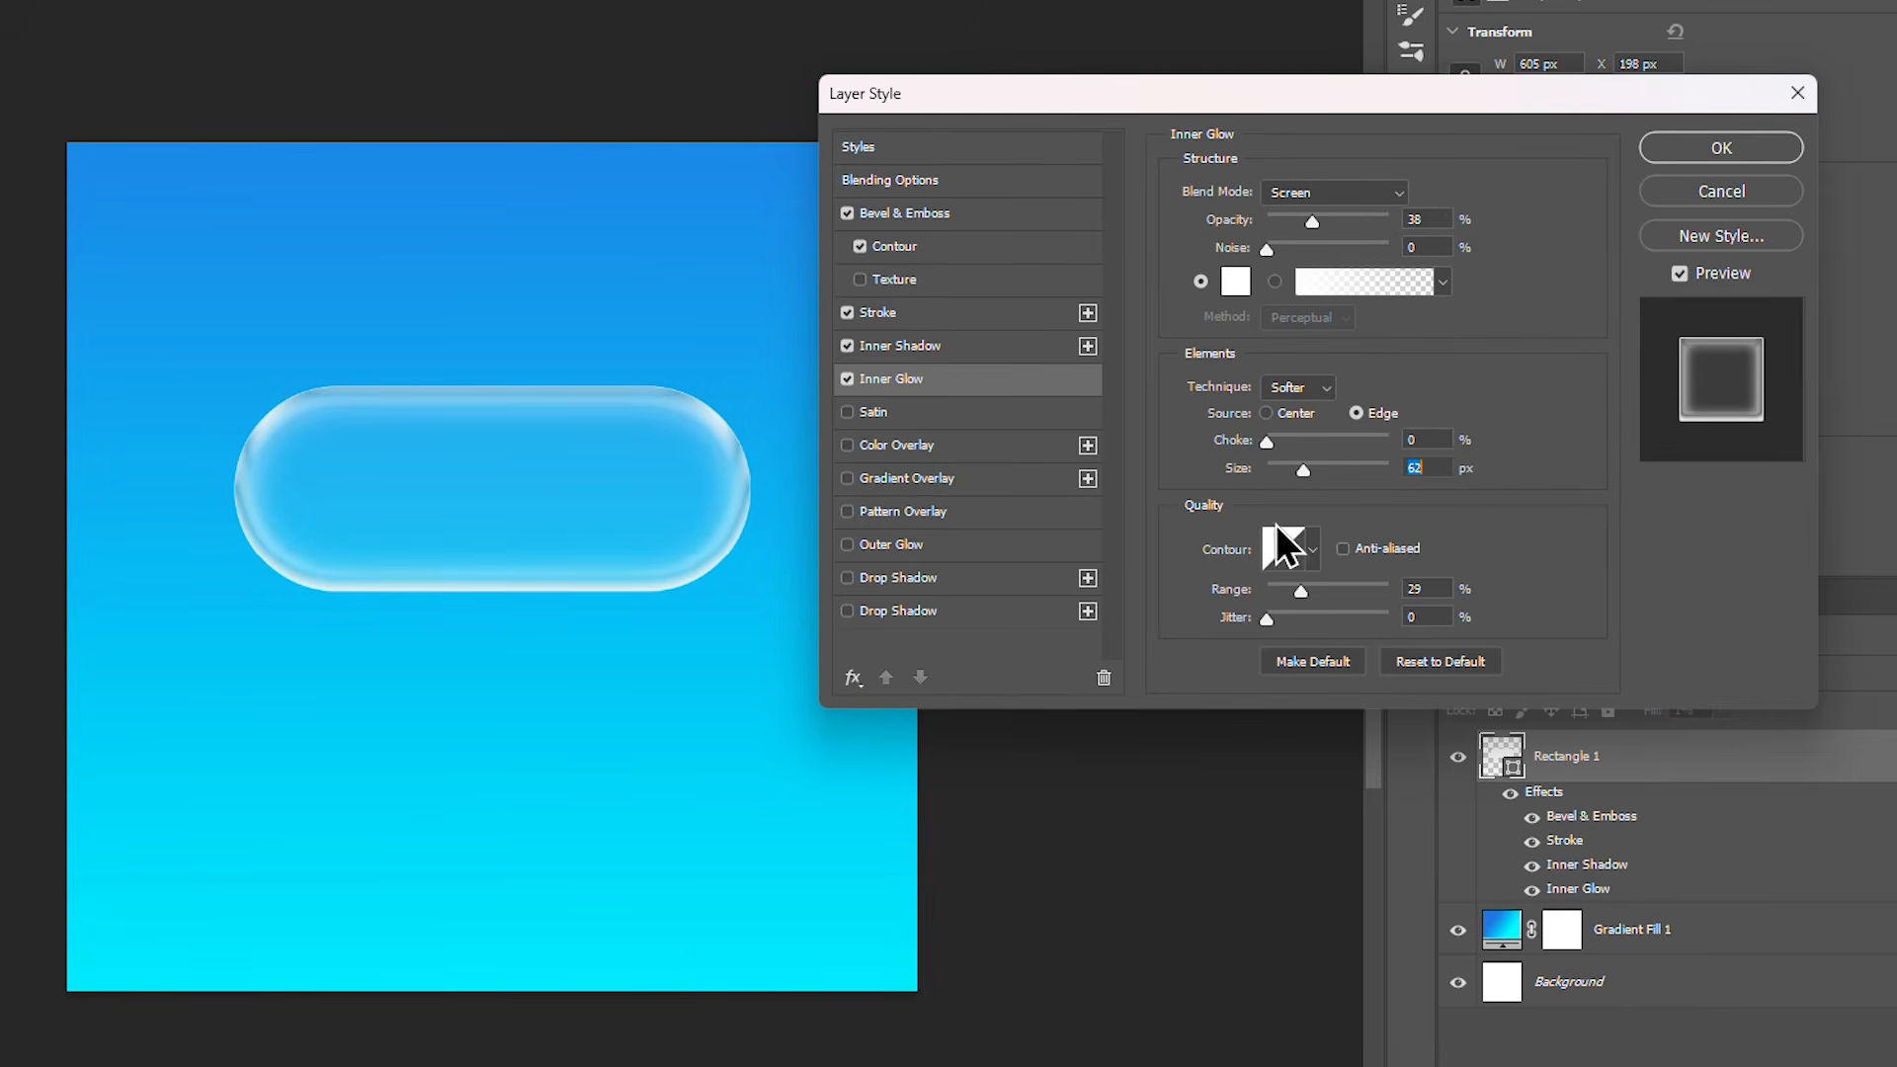
{"action": "mouse_move", "coordinate": [1300, 591]}
{"action": "left_mouse_down"}
{"action": "mouse_move", "coordinate": [1342, 597]}
{"action": "mouse_move", "coordinate": [1289, 595]}
{"action": "mouse_move", "coordinate": [1306, 596]}
{"action": "left_mouse_up"}
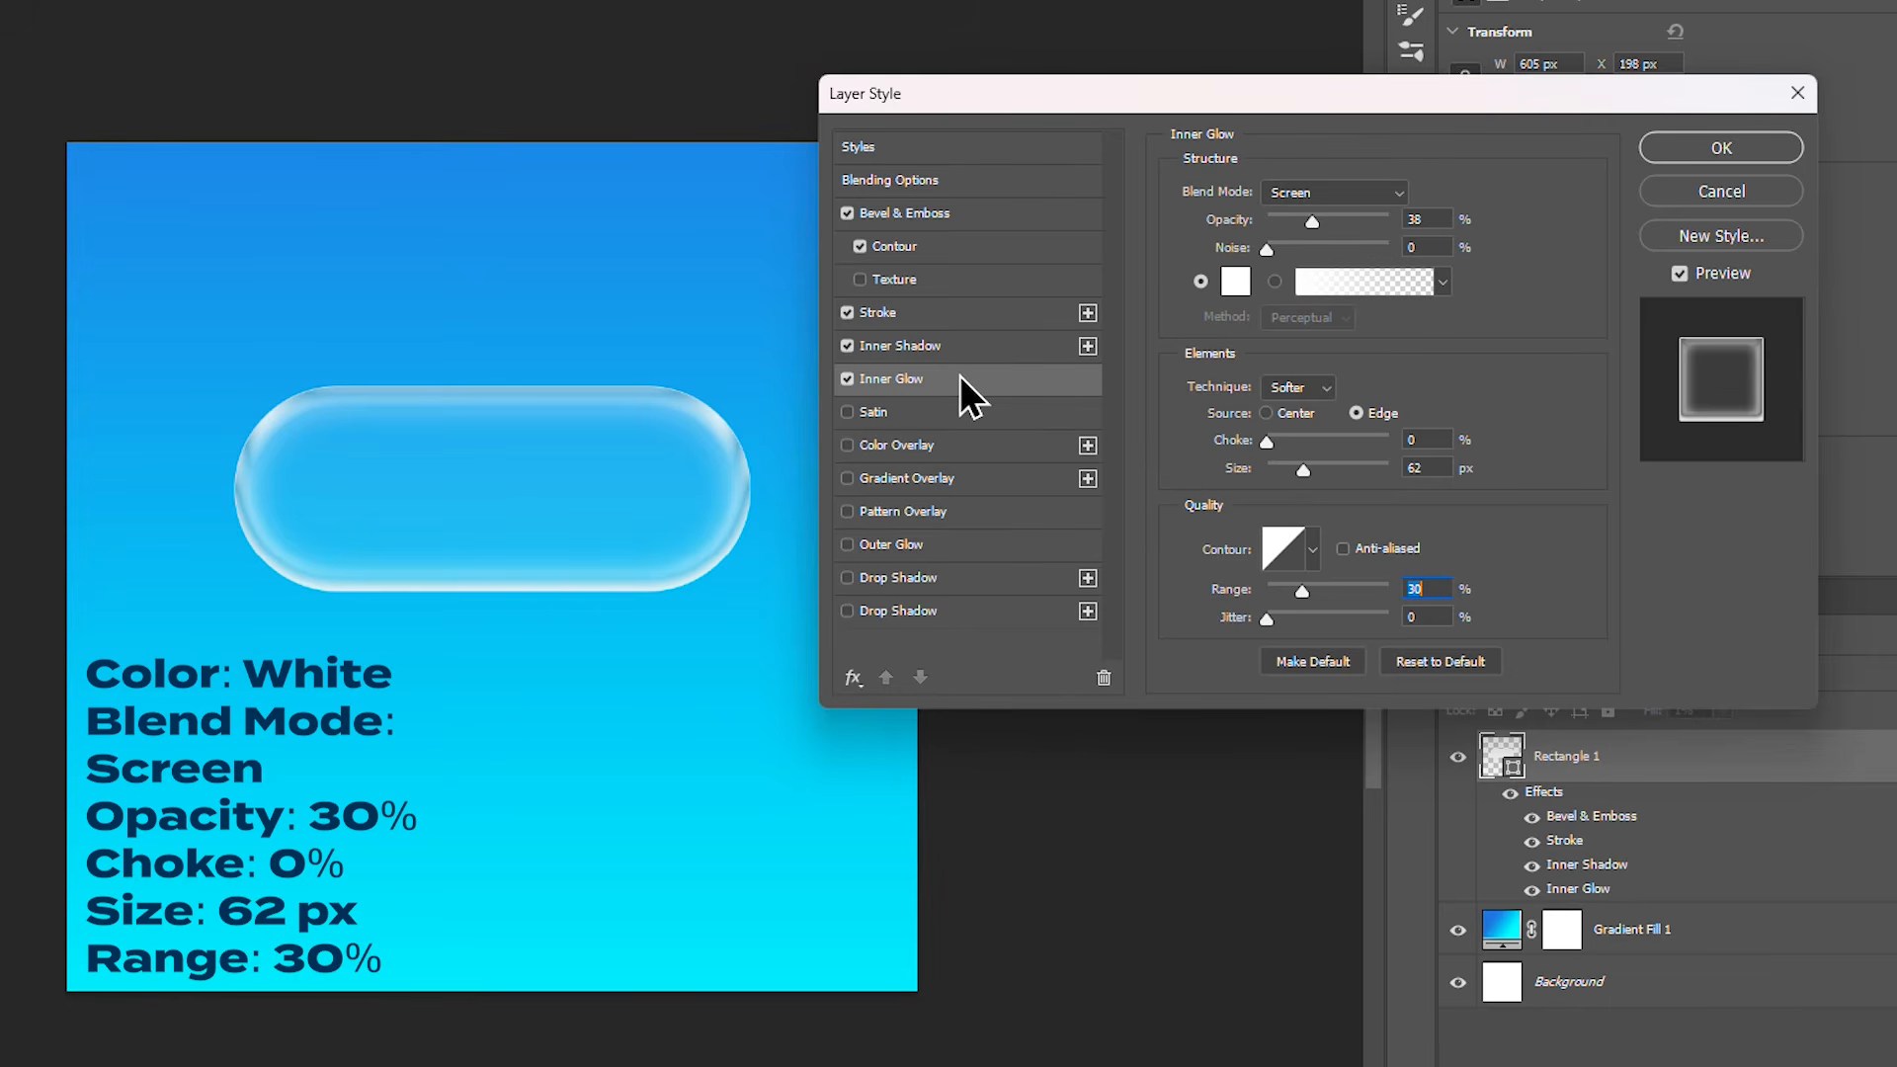
- Add a black Drop Shadow angled about 128° and reduce its distance, spread, size and opacity to a soft, subtle shadow
{"action": "left_click", "coordinate": [850, 579]}
{"action": "left_click", "coordinate": [981, 575]}
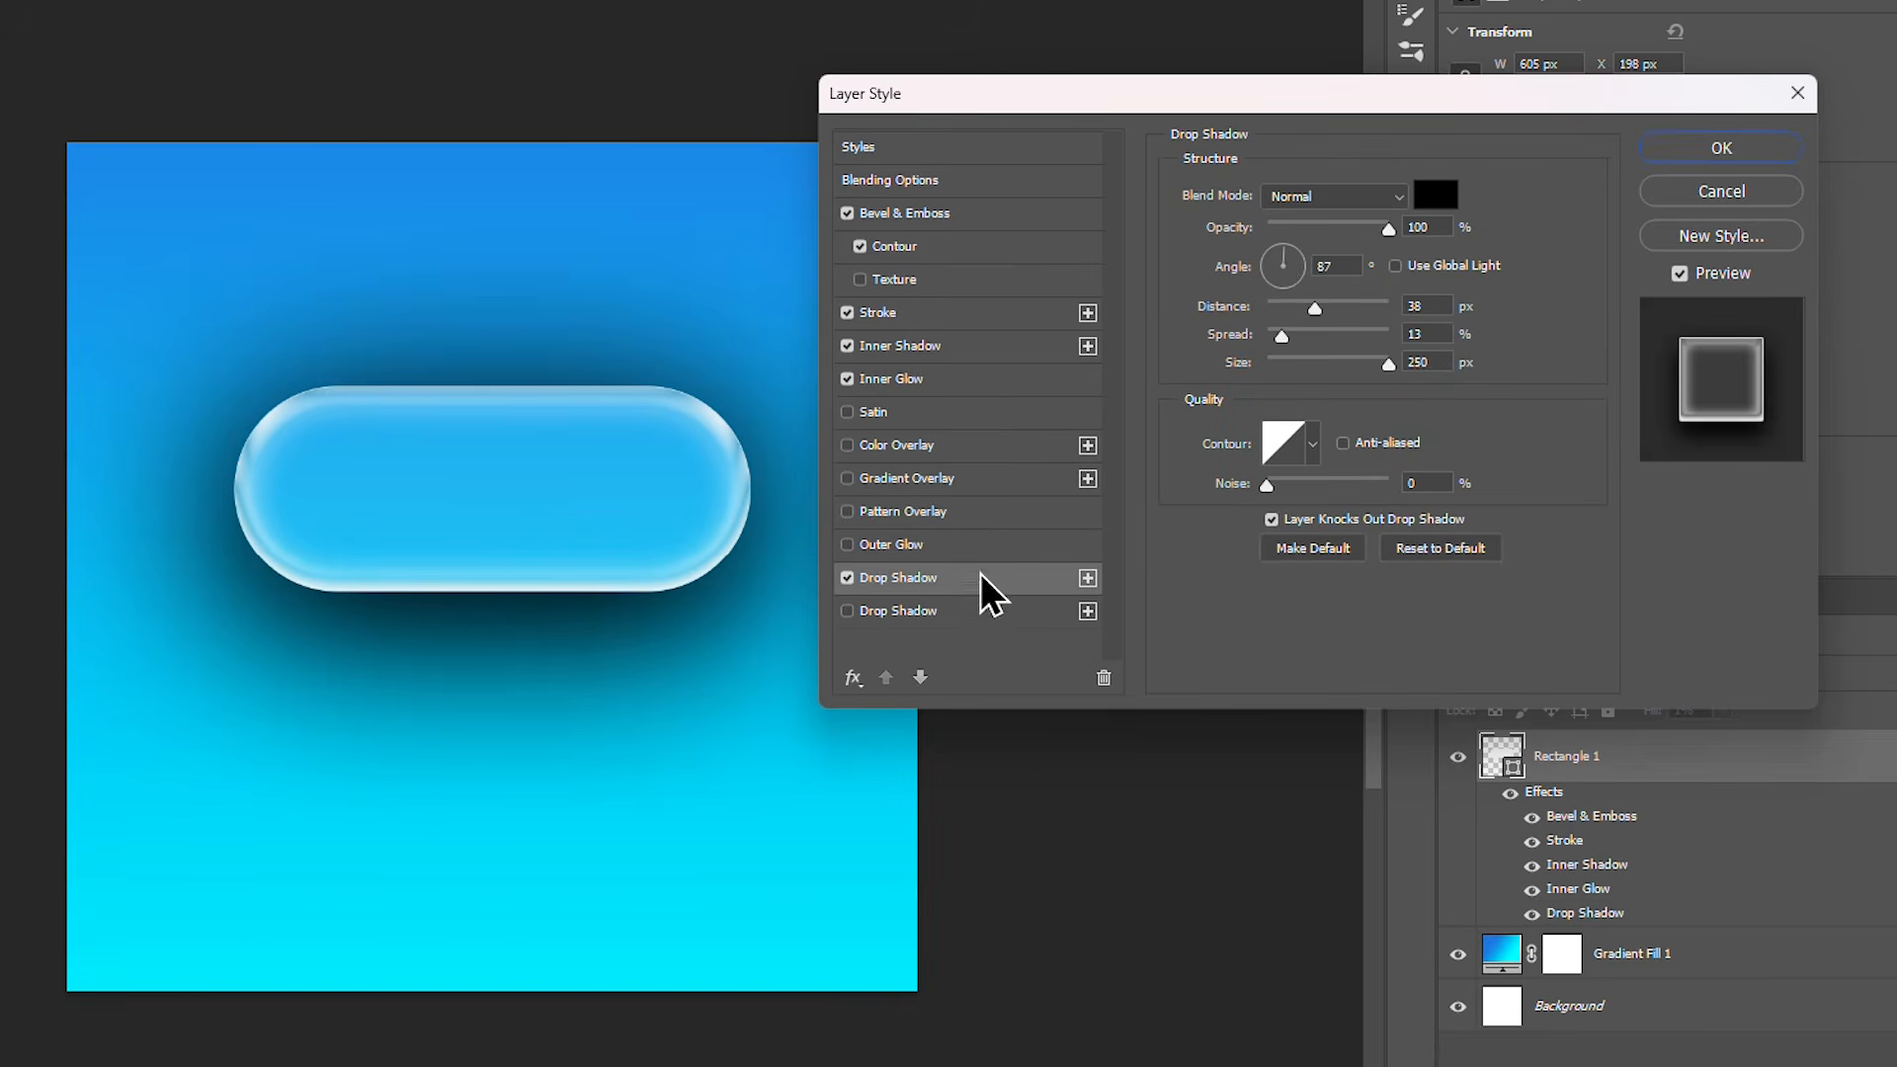
{"action": "left_click", "coordinate": [1272, 252]}
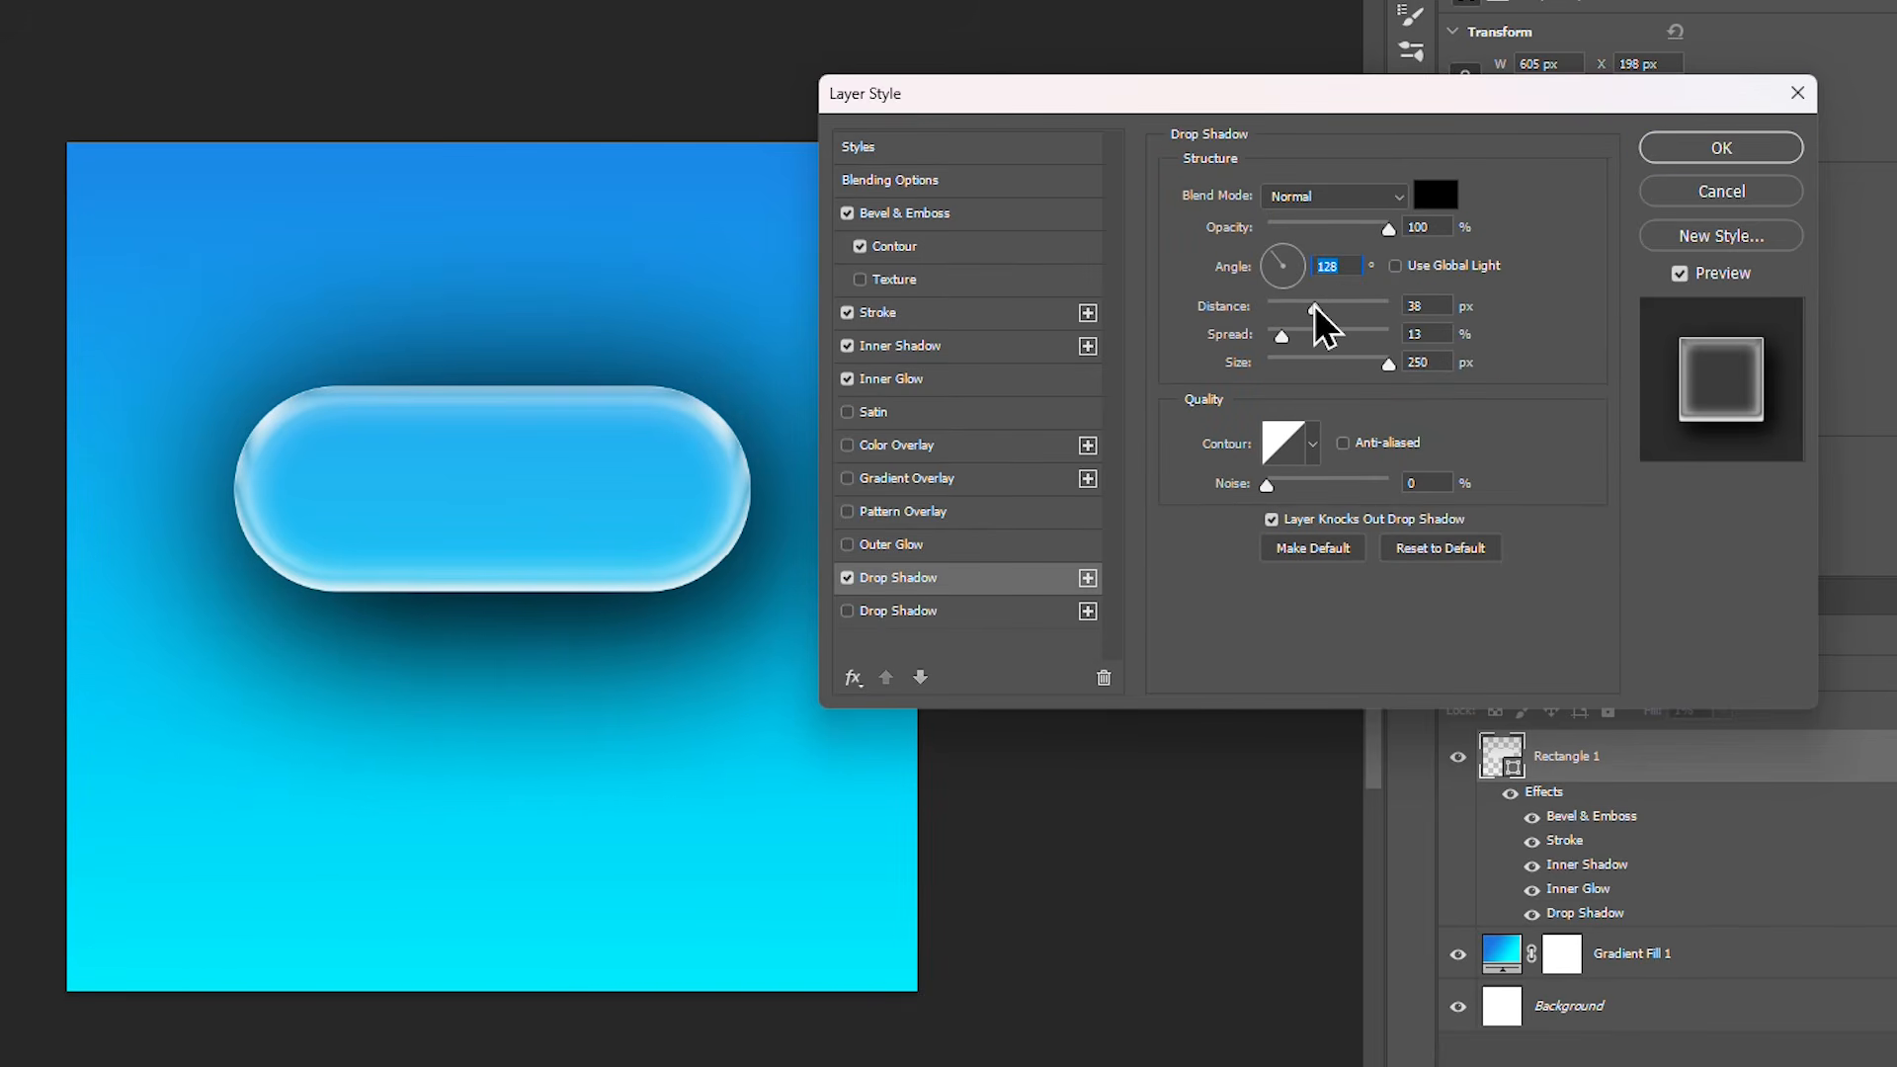
{"action": "left_click_drag", "start_coordinate": [1316, 309], "coordinate": [1281, 308]}
{"action": "left_click_drag", "start_coordinate": [1282, 337], "coordinate": [1277, 337]}
{"action": "left_click_drag", "start_coordinate": [1332, 364], "coordinate": [1291, 365]}
{"action": "left_click", "coordinate": [1271, 250]}
{"action": "left_click_drag", "start_coordinate": [1388, 230], "coordinate": [1300, 231]}
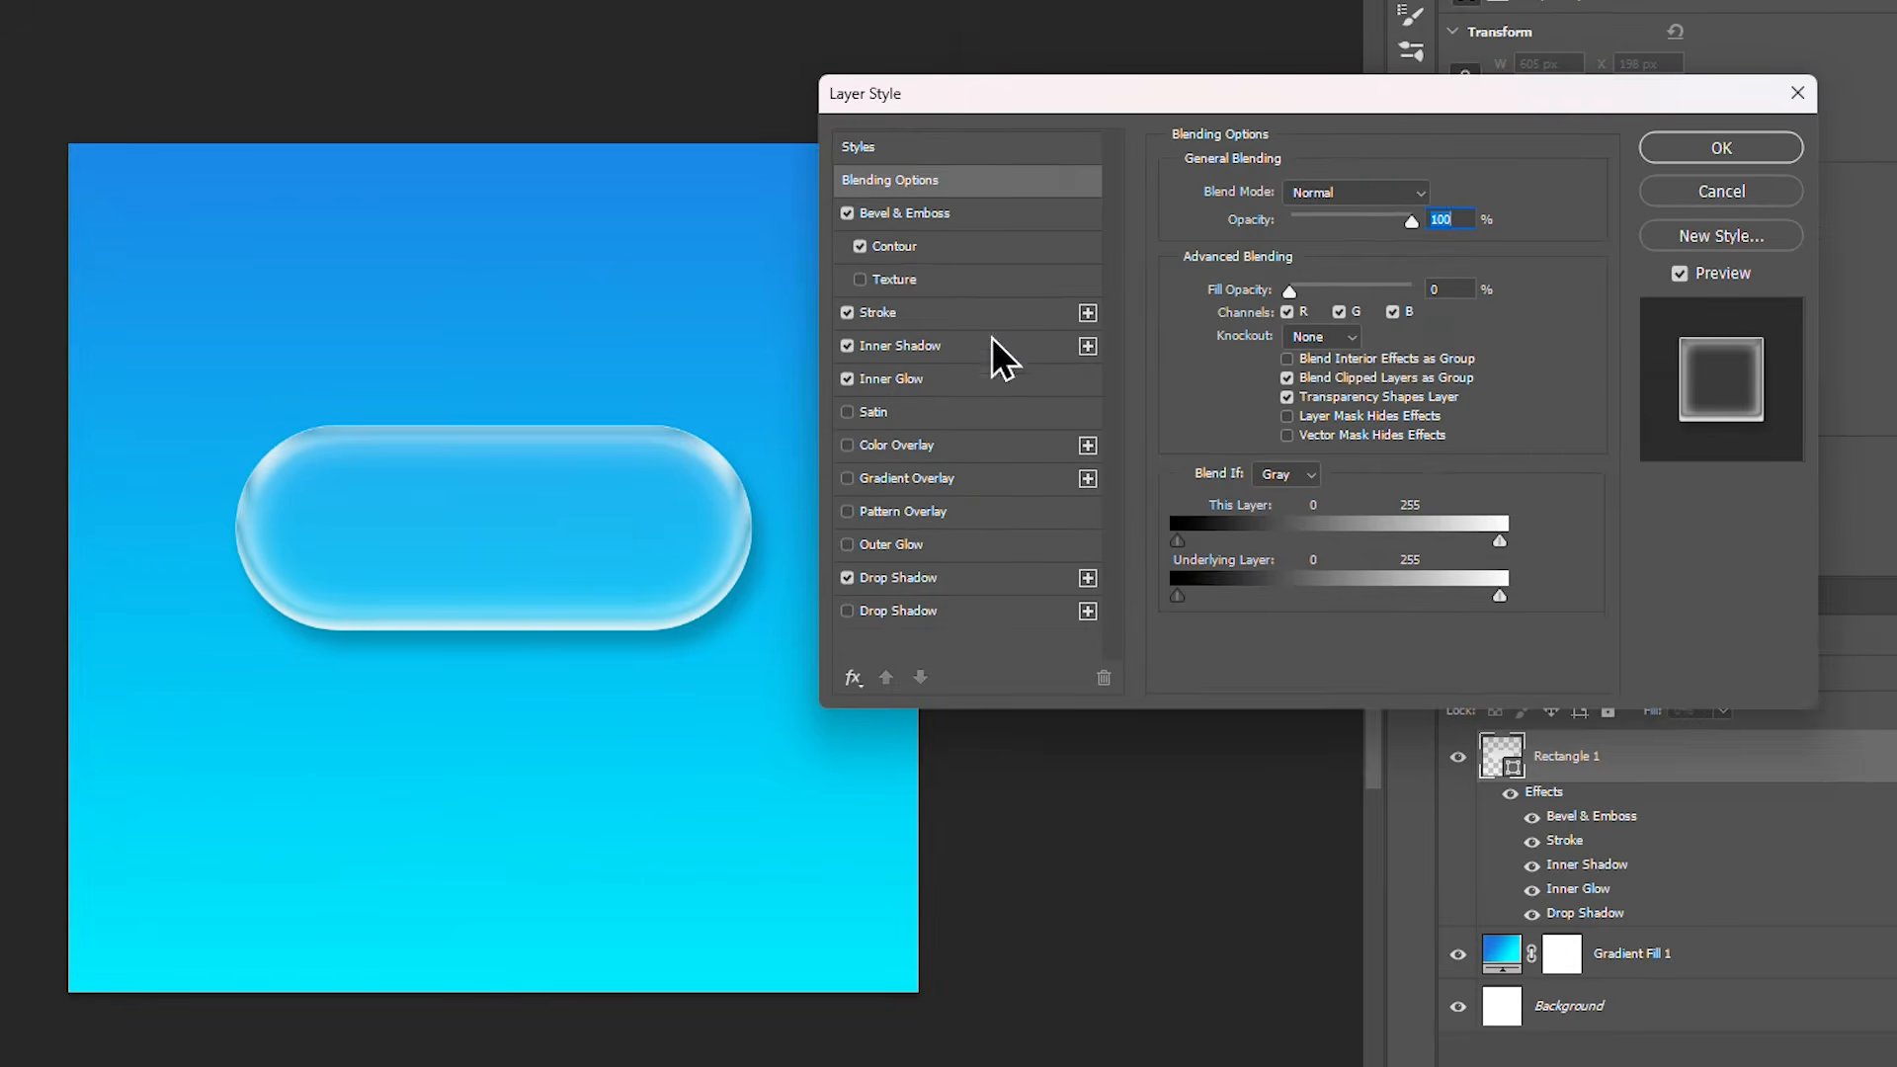
- Go back to Bevel & Emboss, try the other gloss contour presets and settle on the Ring contour
{"action": "left_click", "coordinate": [923, 222]}
{"action": "left_click", "coordinate": [1324, 484]}
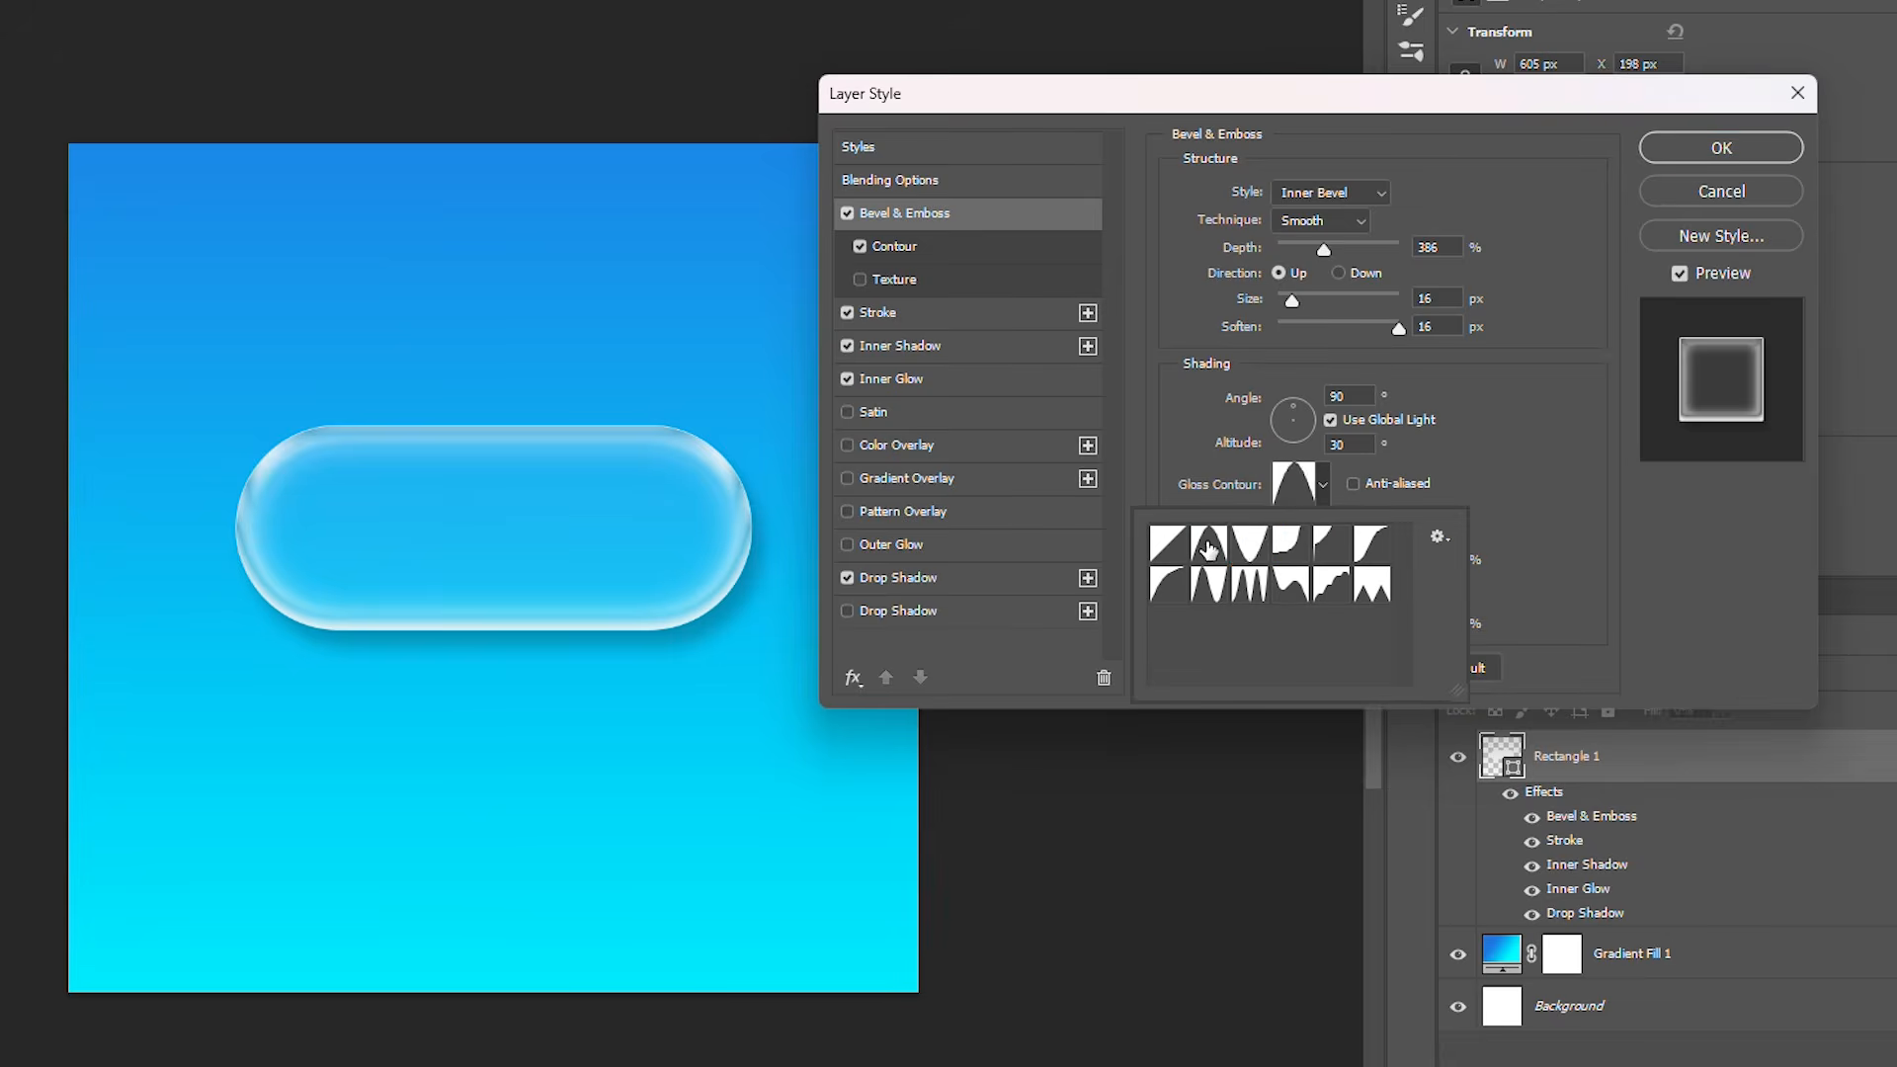
{"action": "left_click", "coordinate": [1209, 550]}
{"action": "left_click", "coordinate": [1284, 551]}
{"action": "left_click", "coordinate": [1341, 549]}
{"action": "left_click", "coordinate": [1374, 546]}
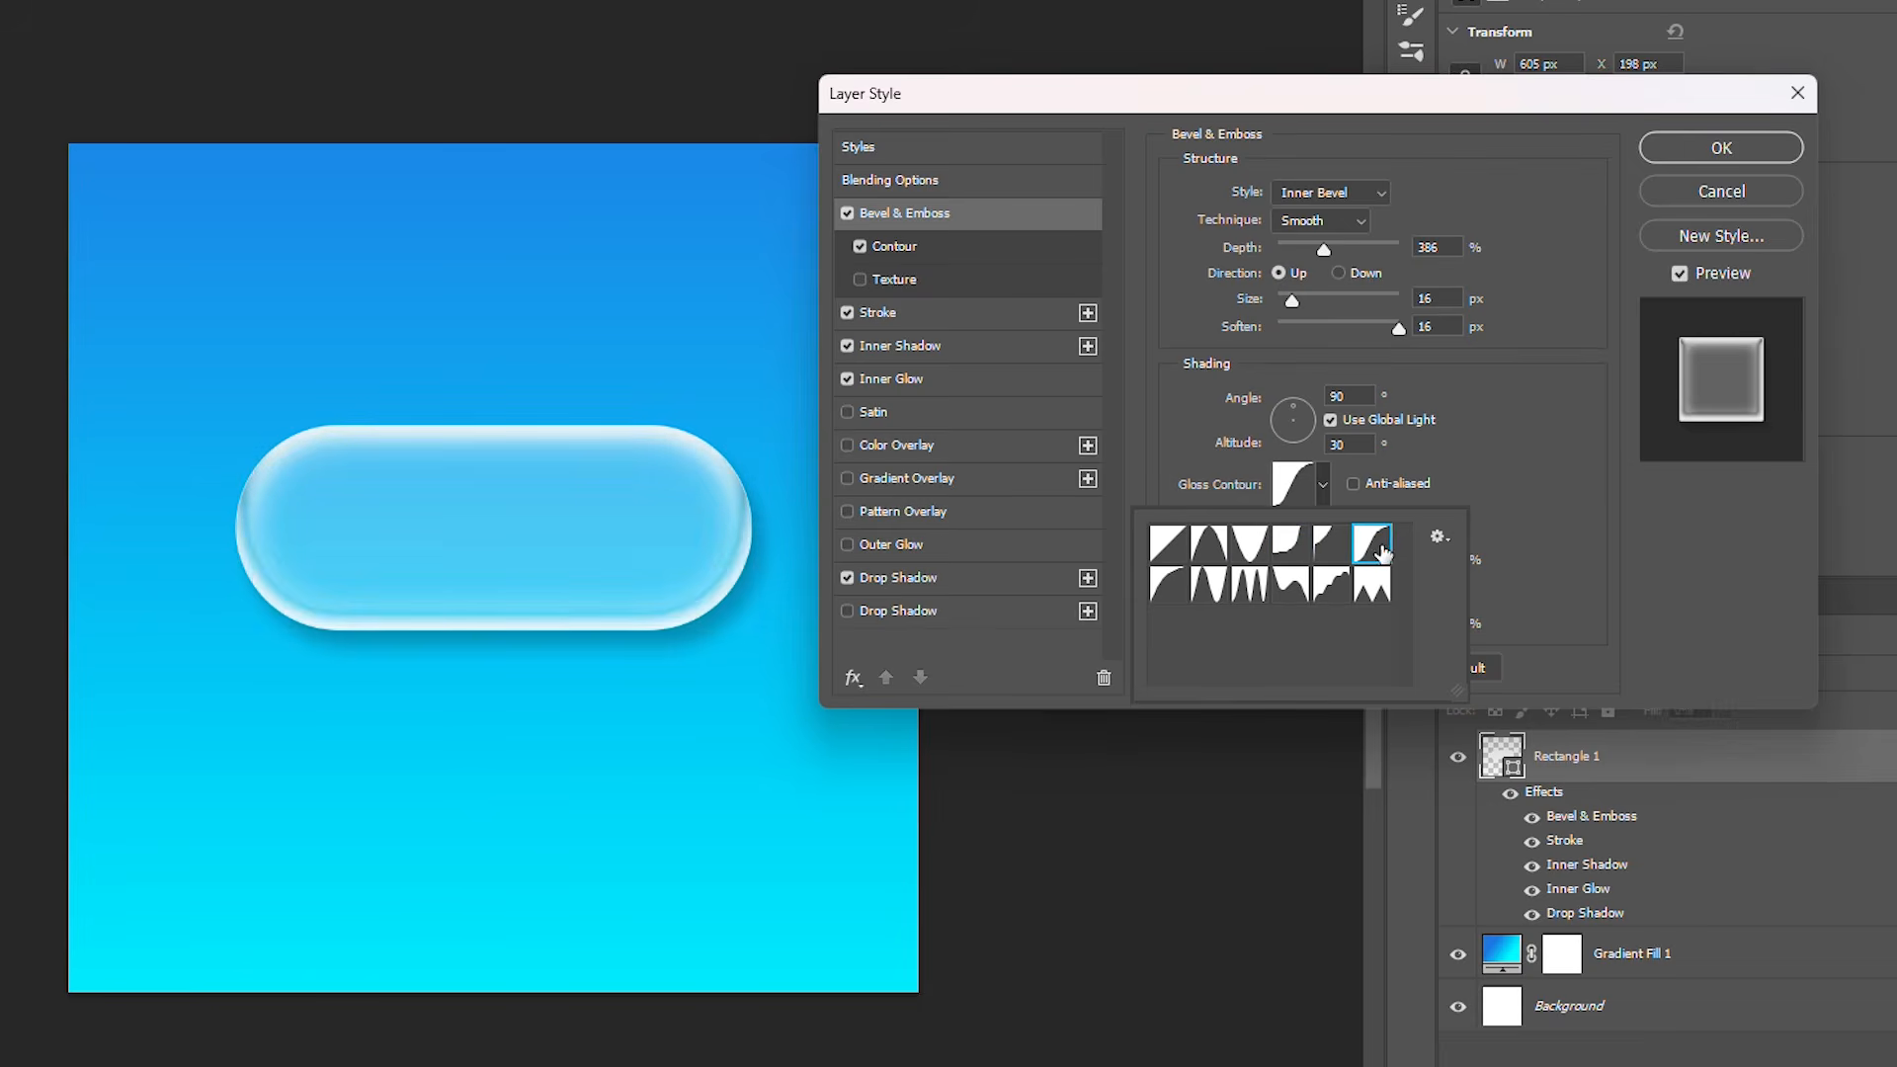
{"action": "left_click", "coordinate": [1372, 585]}
{"action": "left_click", "coordinate": [1332, 585]}
{"action": "left_click", "coordinate": [1289, 593]}
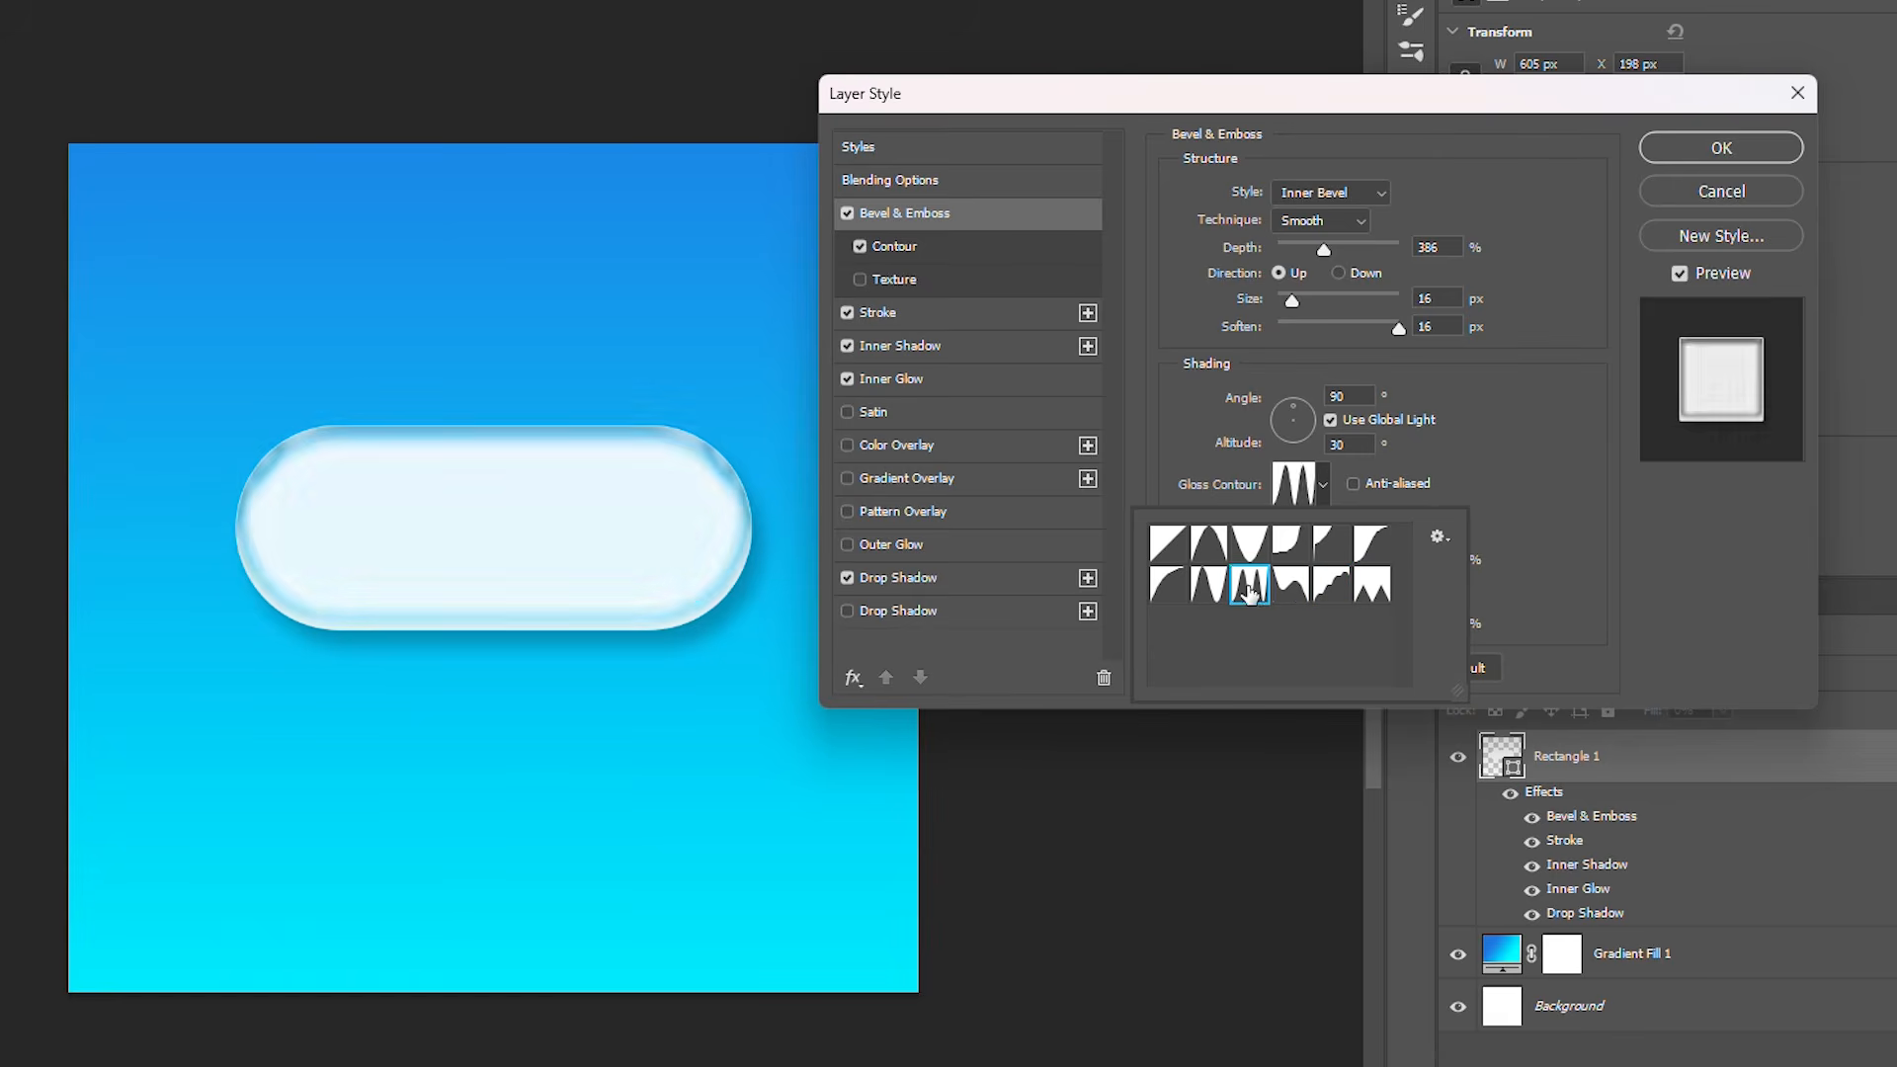
{"action": "left_click", "coordinate": [1168, 585]}
{"action": "left_click", "coordinate": [1207, 585]}
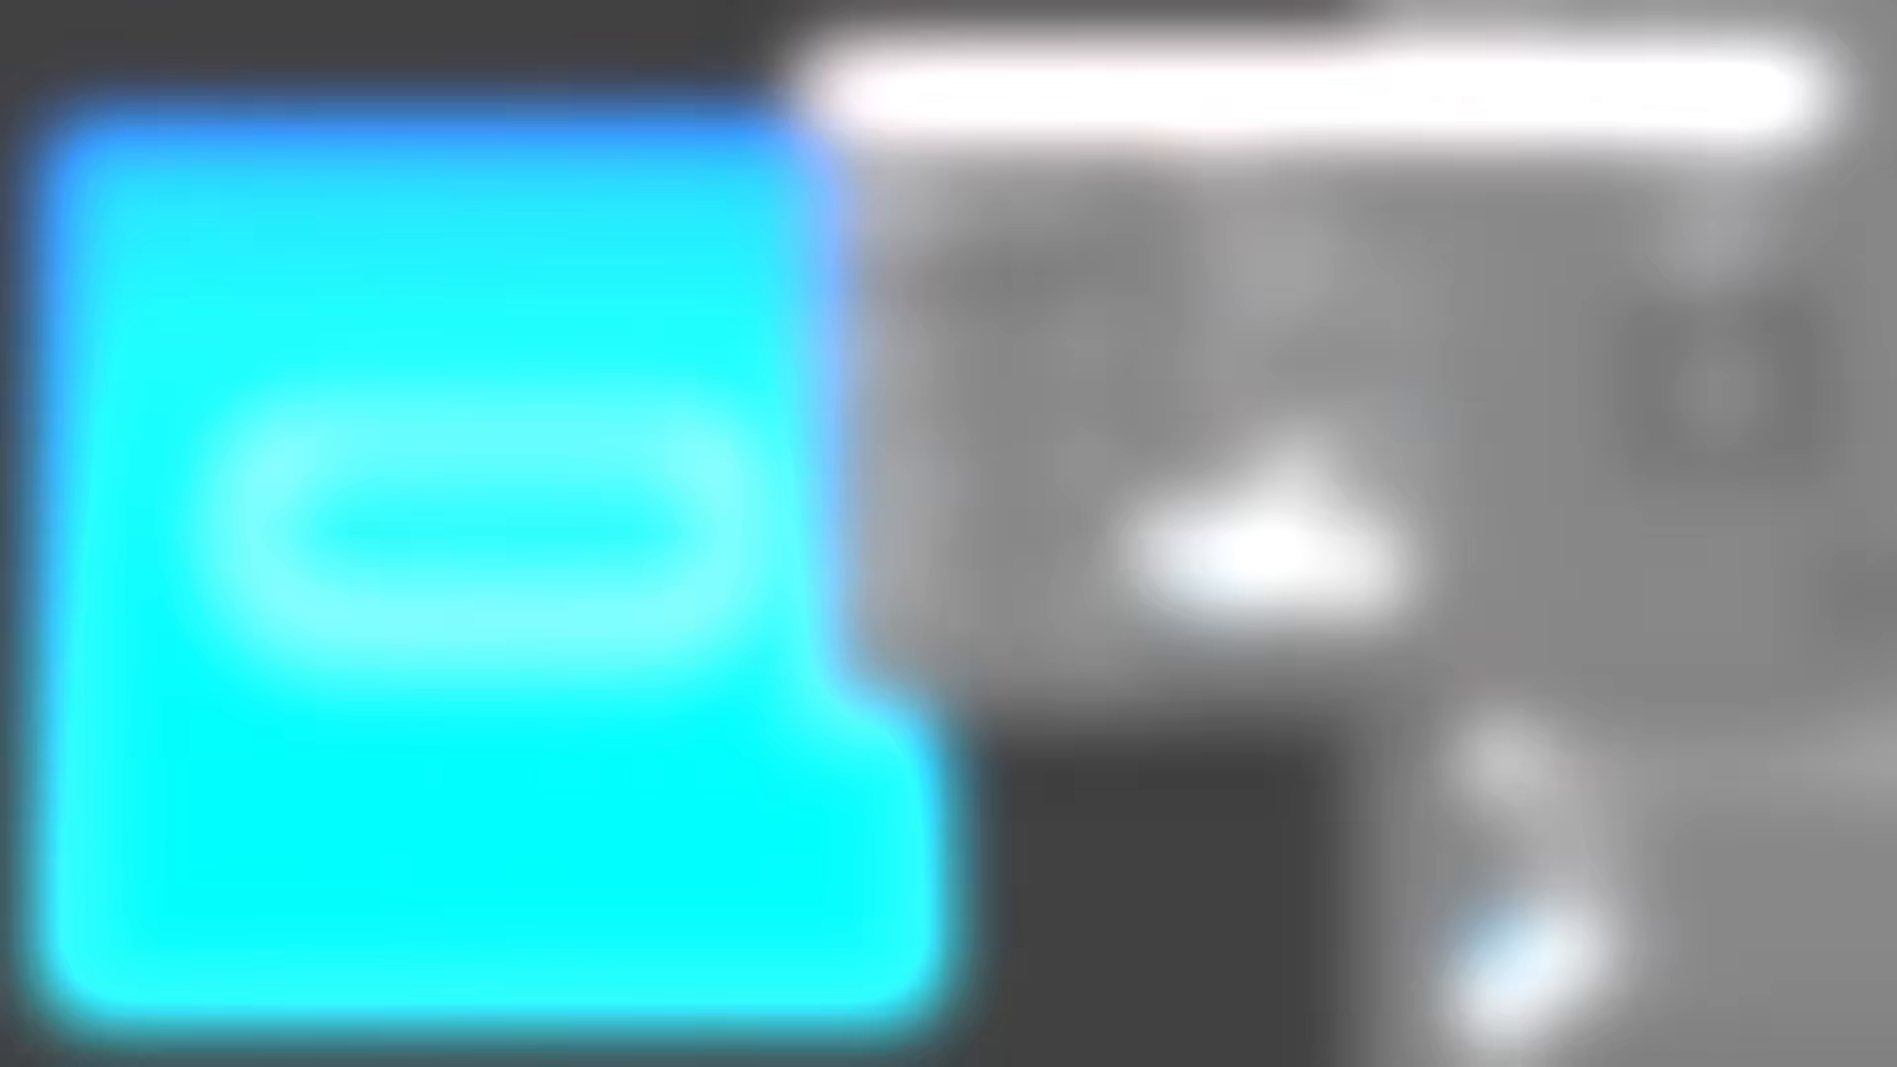
- Compare the presets for the bevel's Contour sub-effect, choose the Ring - Double curve, and apply the layer style
{"action": "left_click", "coordinate": [929, 247]}
{"action": "left_click", "coordinate": [1284, 200]}
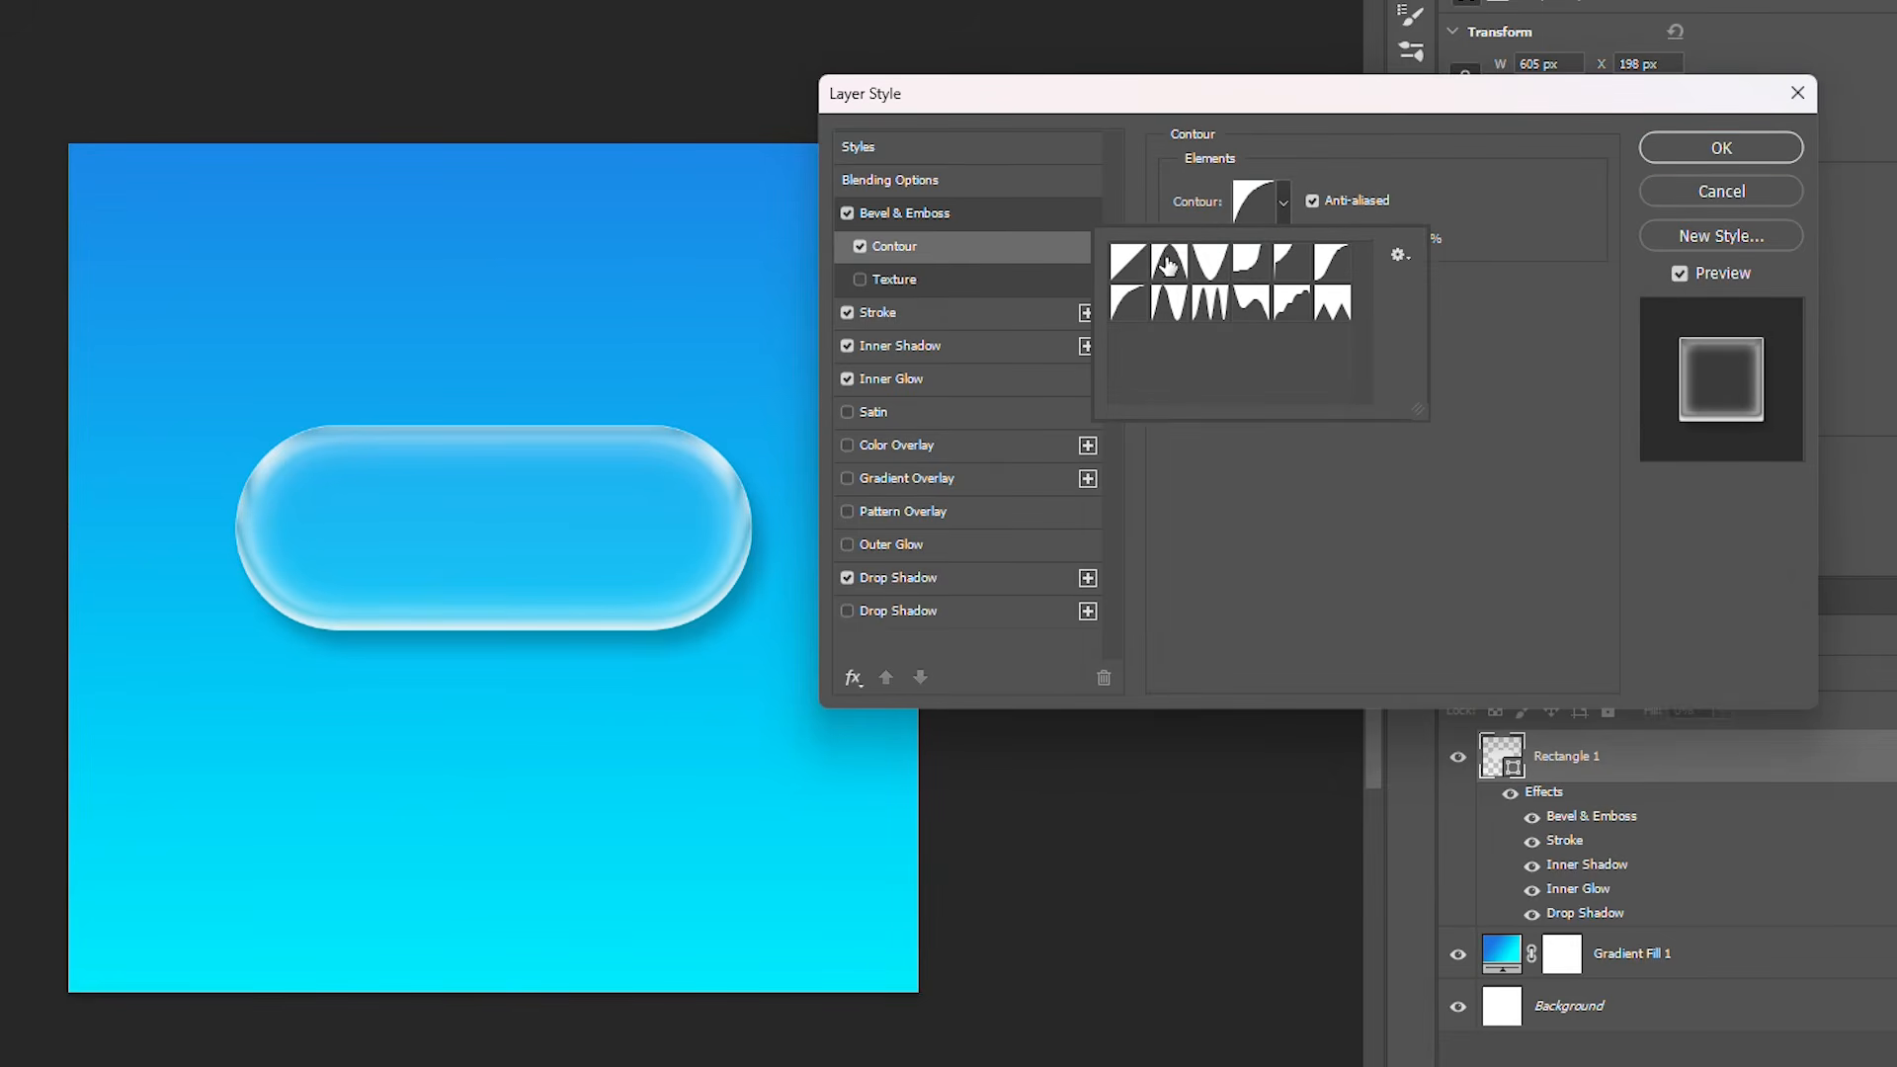
{"action": "left_click", "coordinate": [1168, 265]}
{"action": "left_click", "coordinate": [1210, 262]}
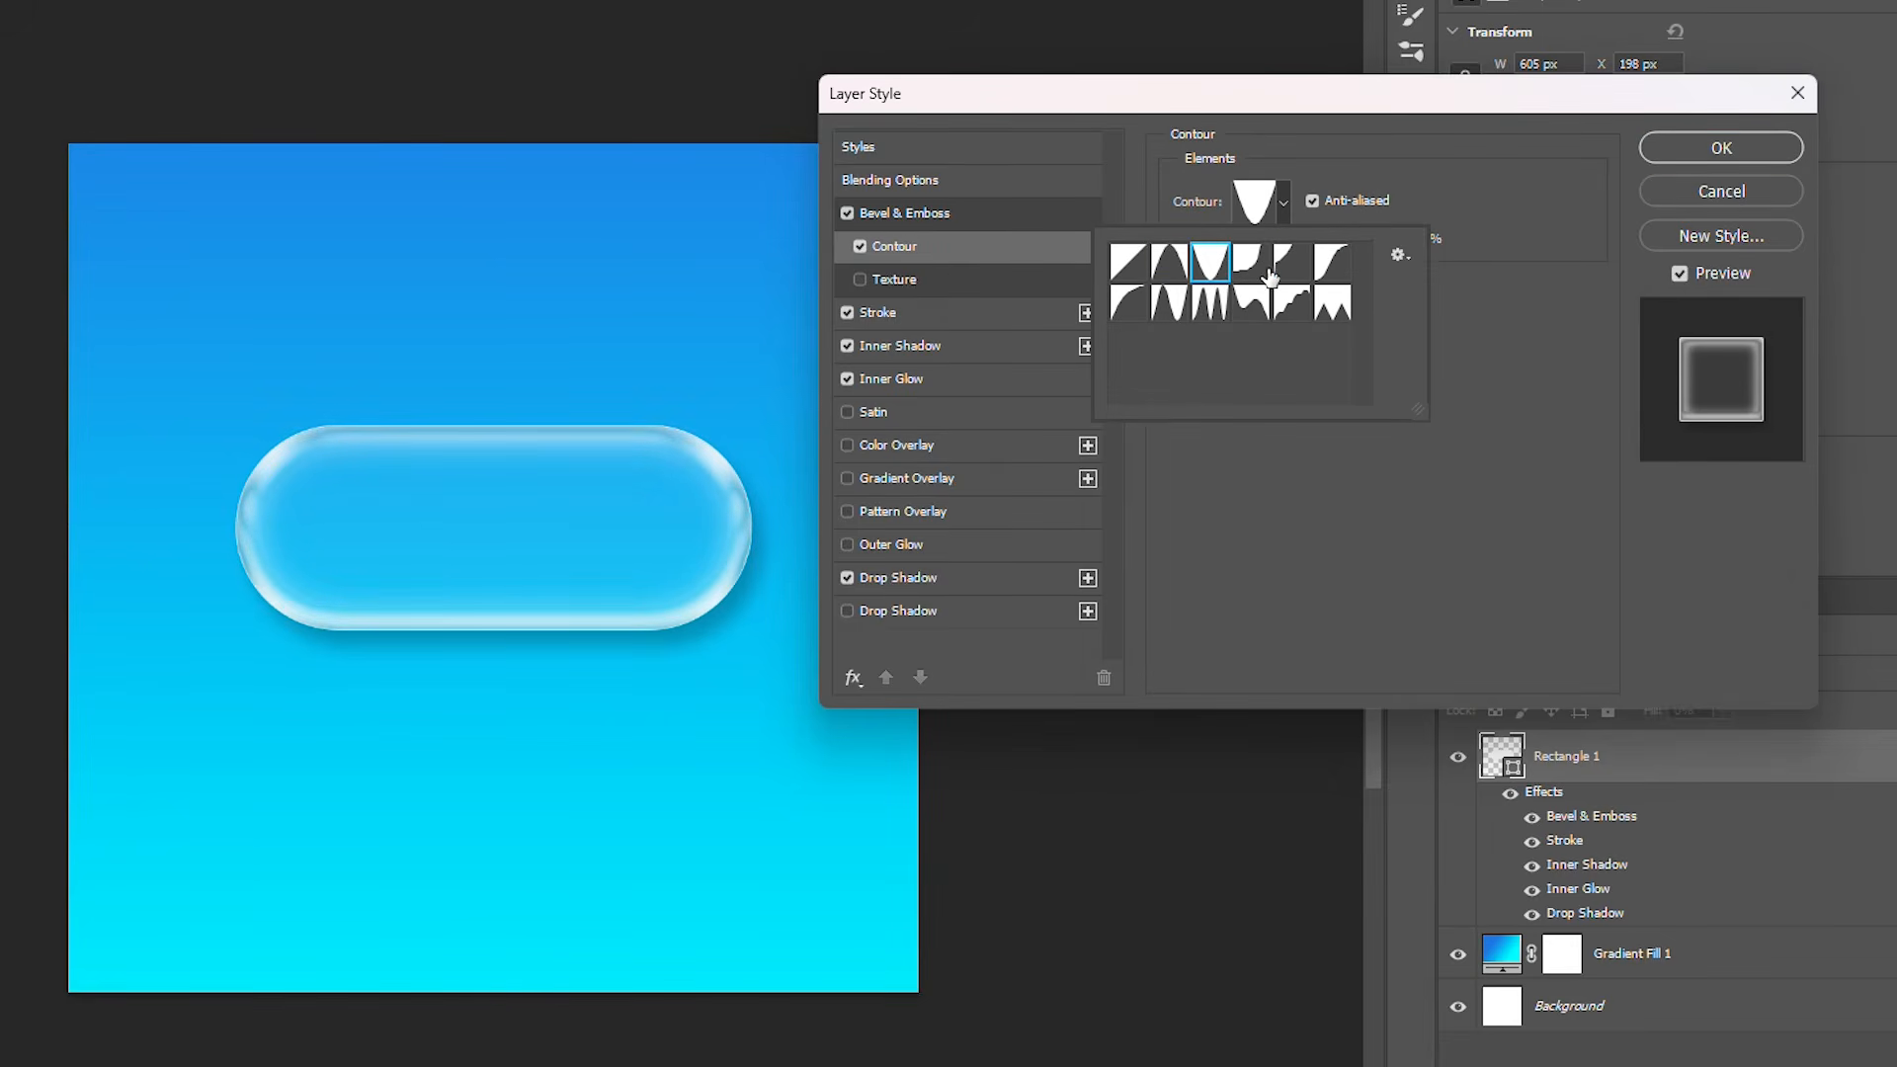
{"action": "left_click", "coordinate": [1263, 268]}
{"action": "left_click", "coordinate": [1290, 265]}
{"action": "left_click", "coordinate": [1336, 267]}
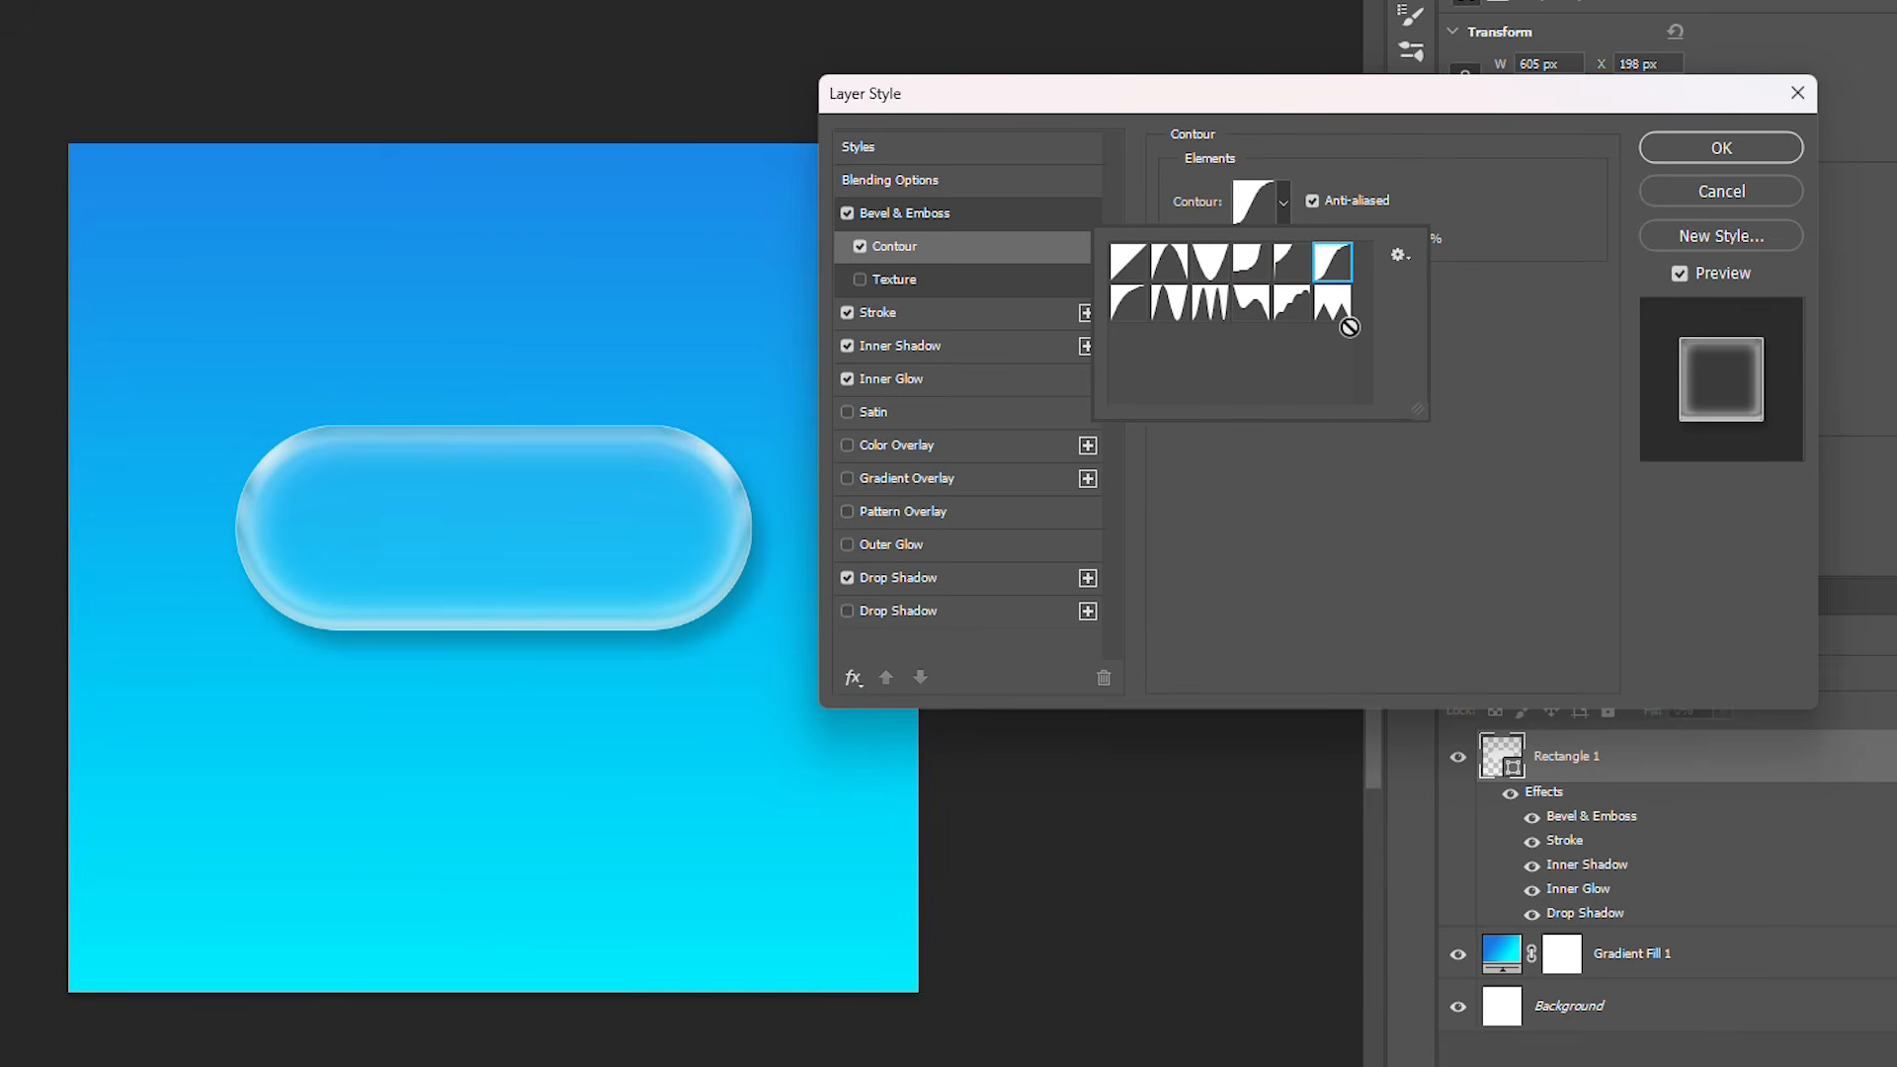
{"action": "left_click", "coordinate": [1332, 308]}
{"action": "left_click", "coordinate": [1287, 307]}
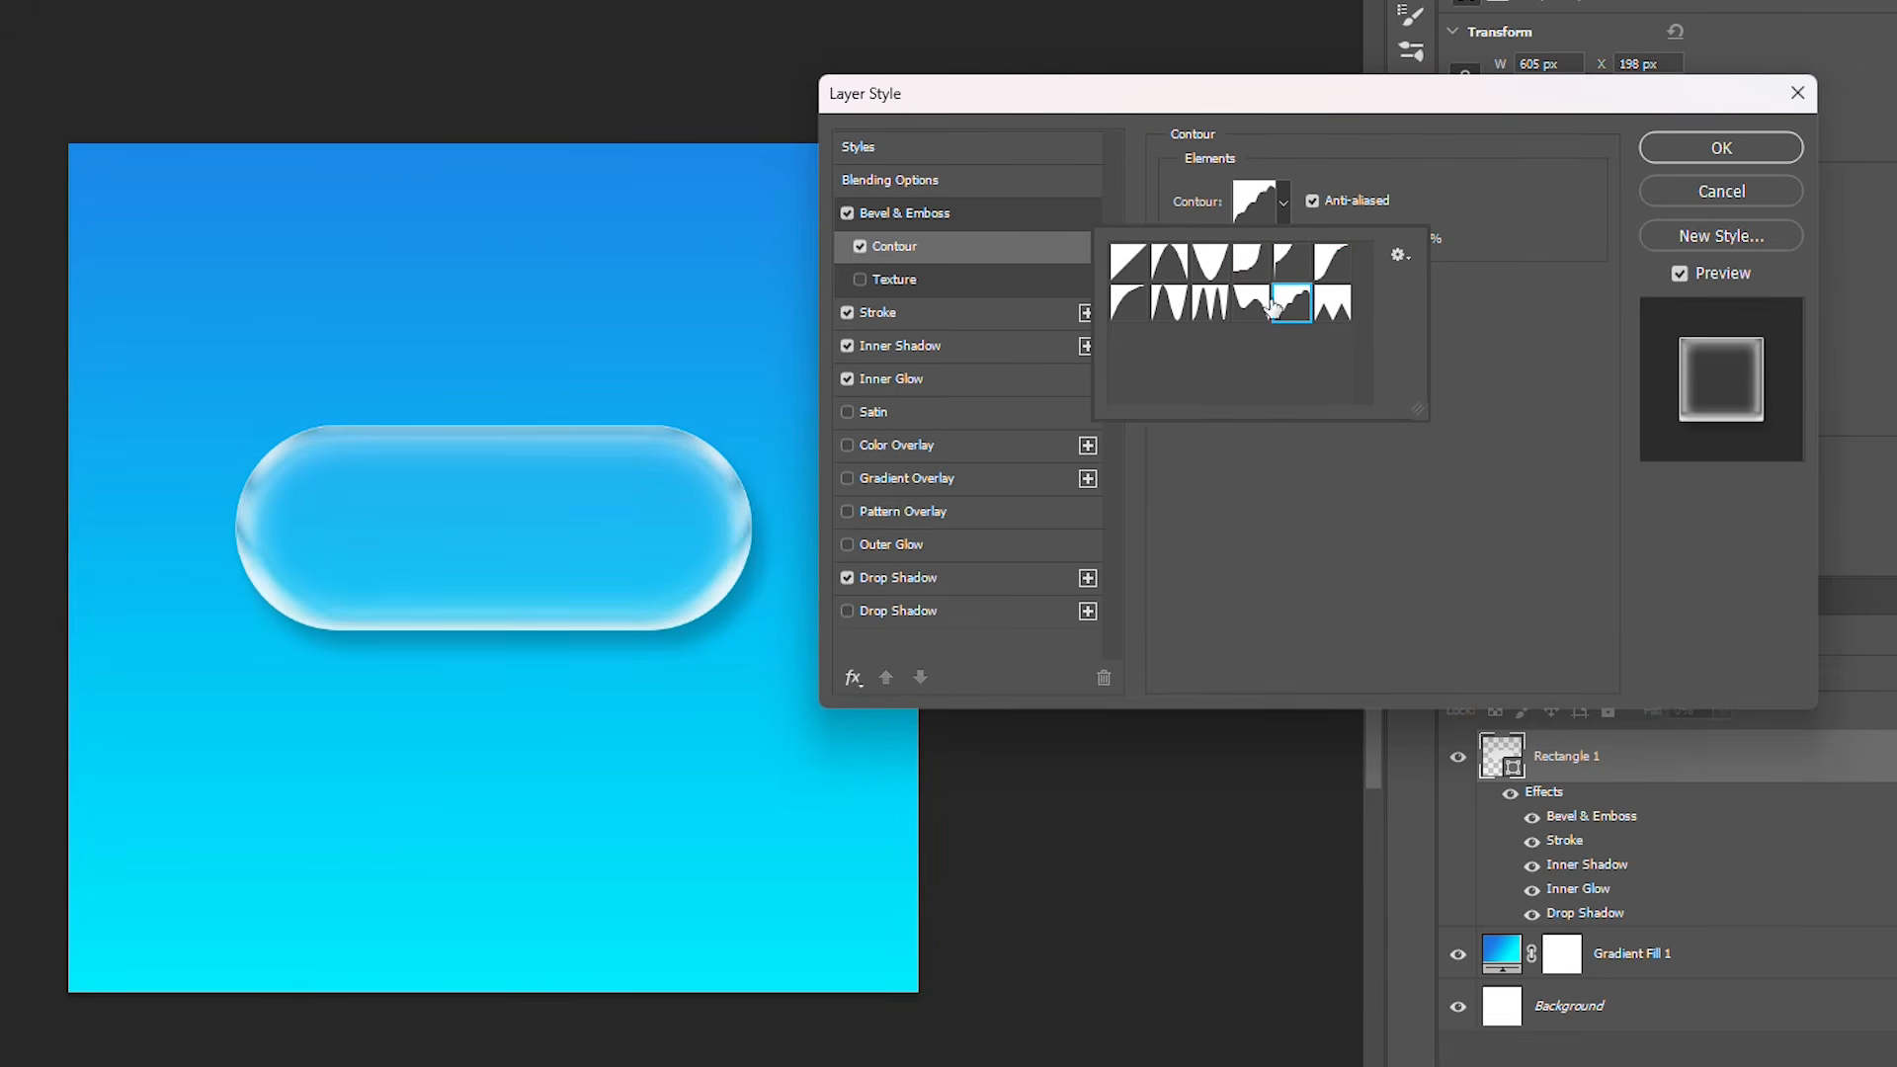
{"action": "left_click", "coordinate": [1219, 306]}
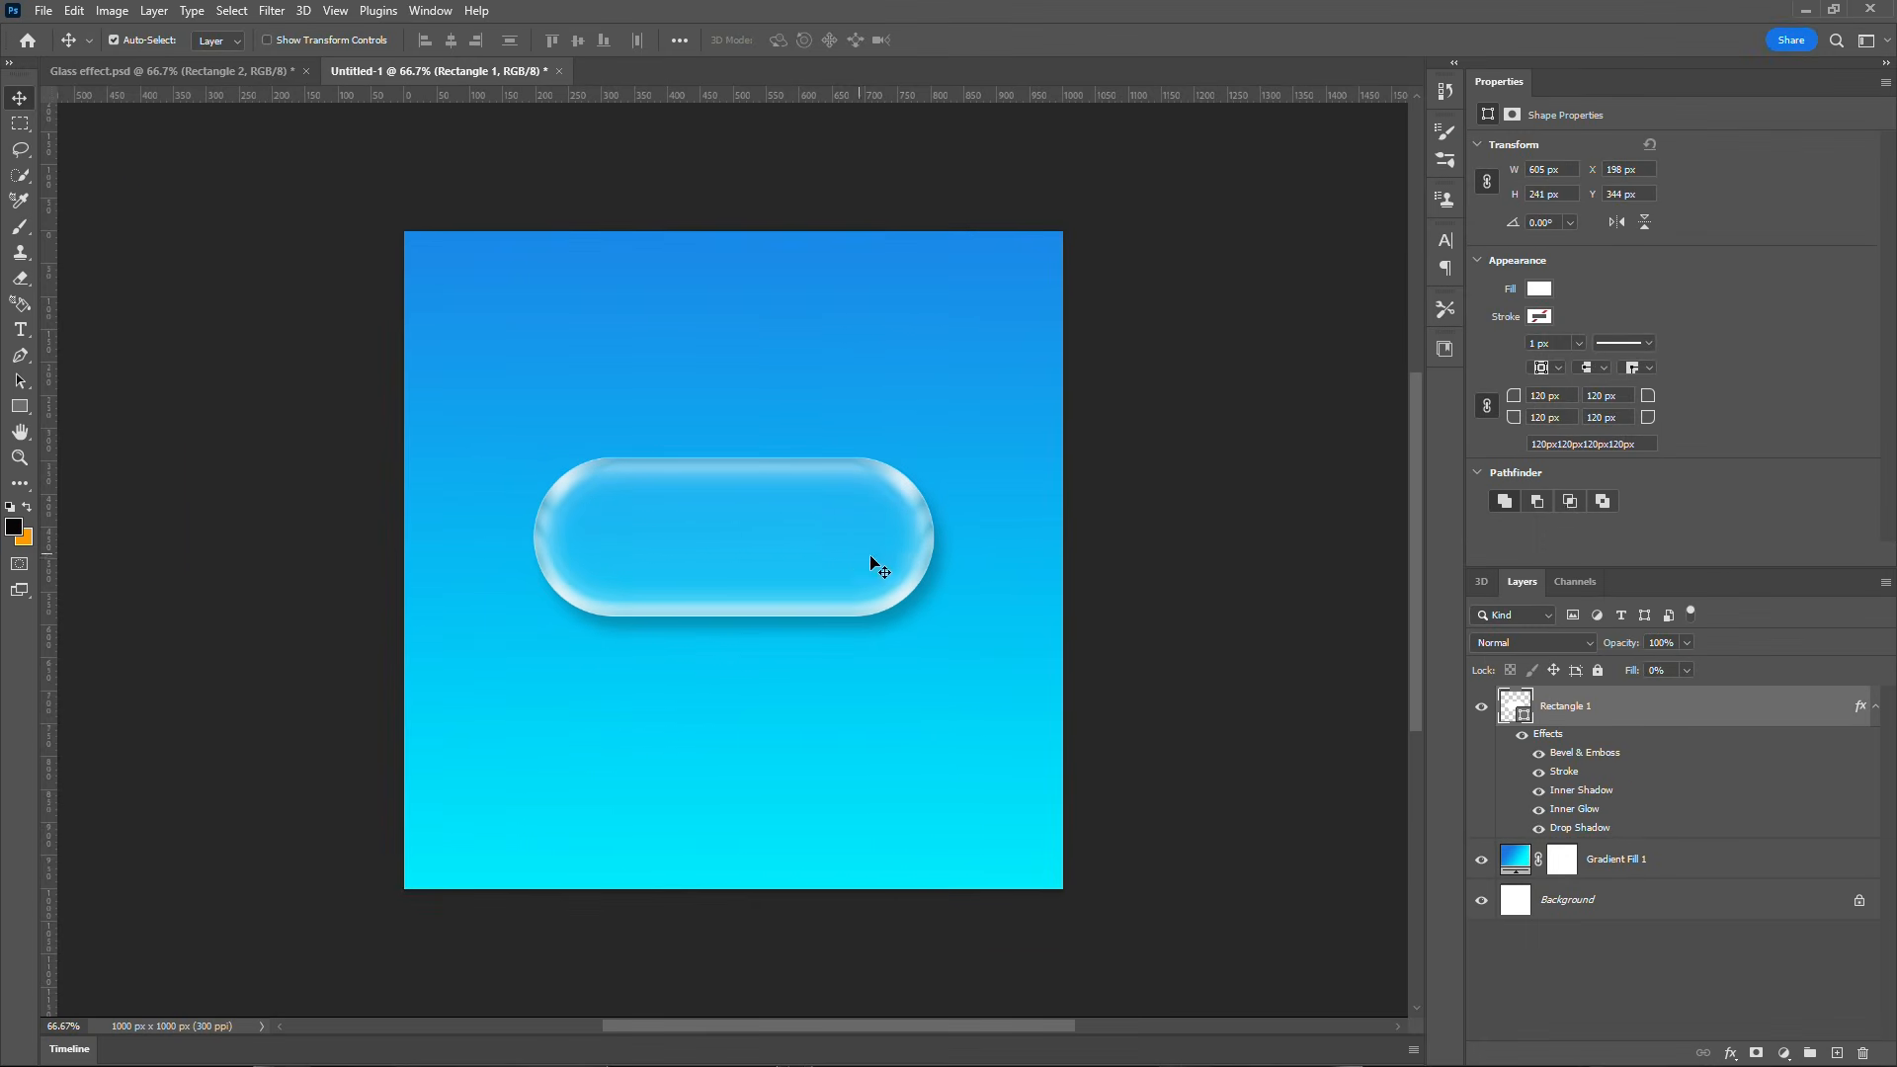
- Resize the glass rectangle with Free Transform and reposition it near the middle of the canvas
{"action": "key", "text": "ctrl+t"}
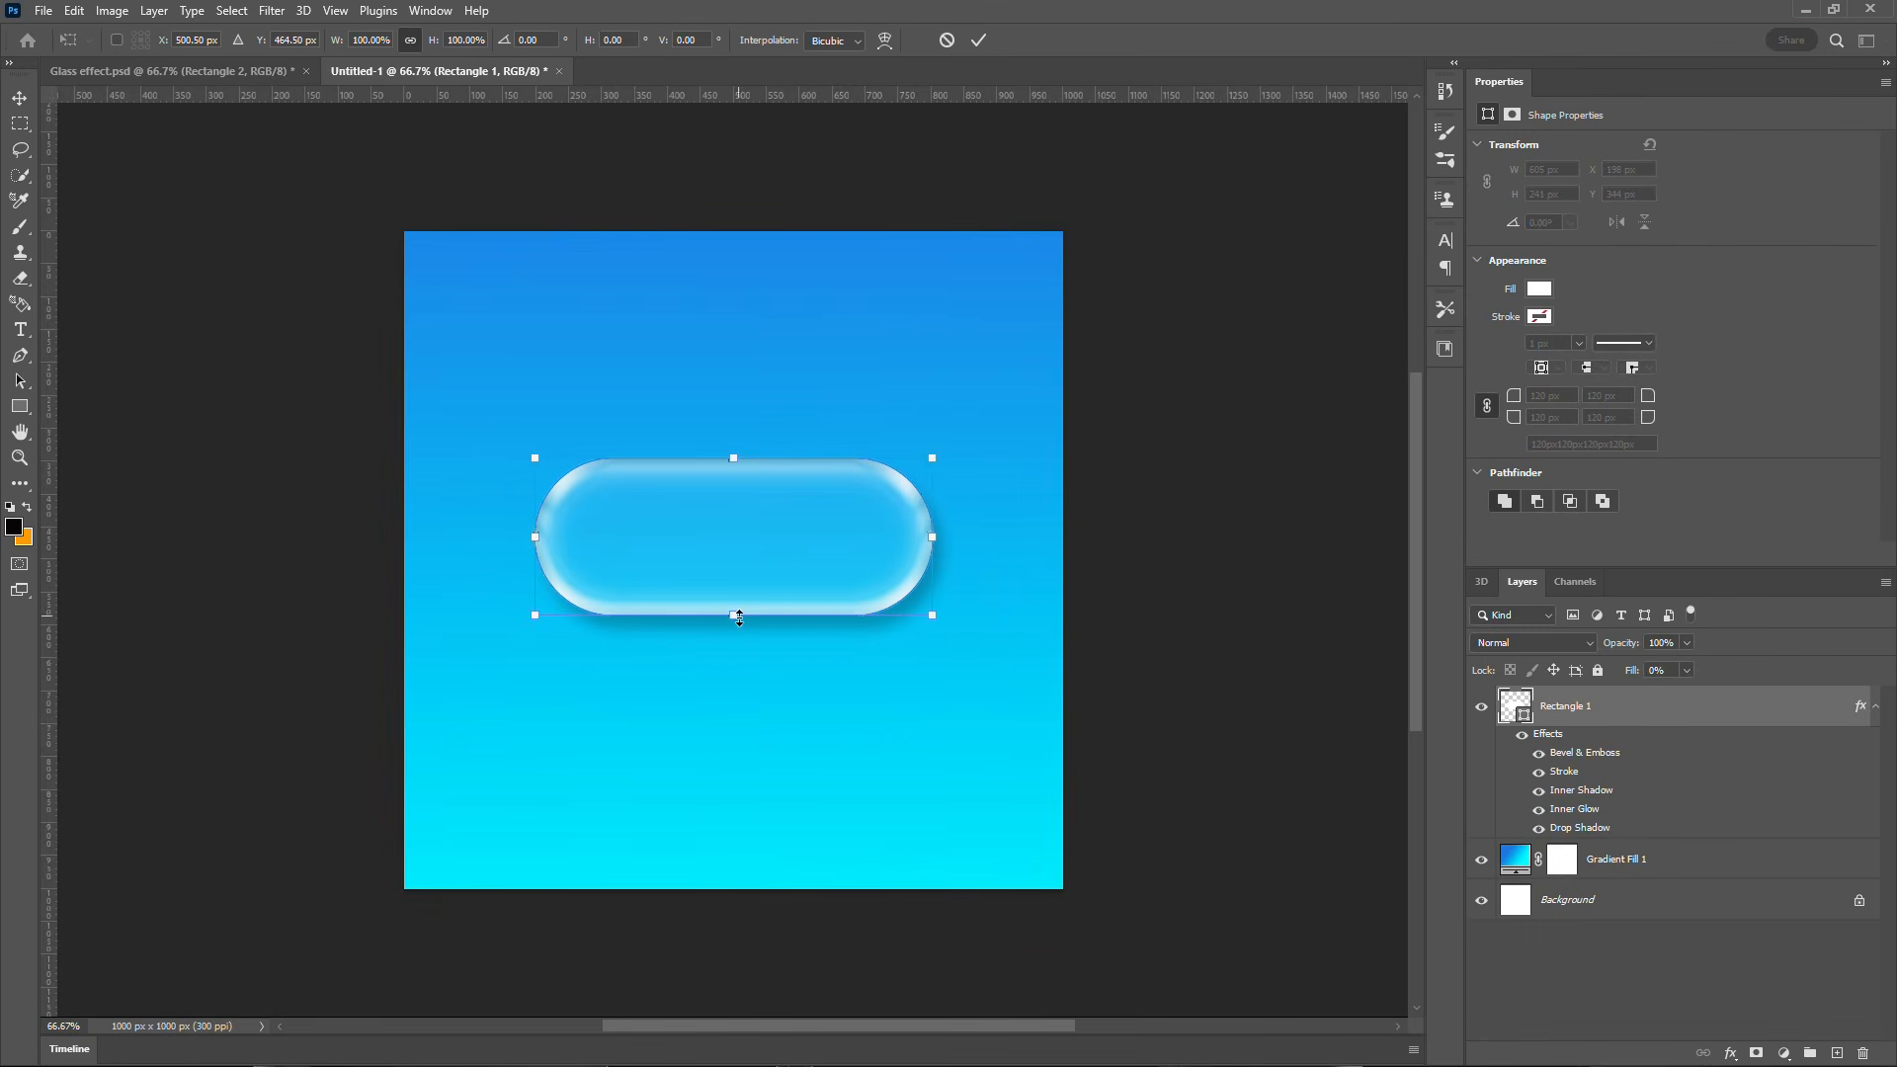
{"action": "left_click_drag", "start_coordinate": [739, 617], "coordinate": [739, 732]}
{"action": "left_click_drag", "start_coordinate": [729, 667], "coordinate": [779, 620]}
{"action": "left_click_drag", "start_coordinate": [798, 695], "coordinate": [800, 593]}
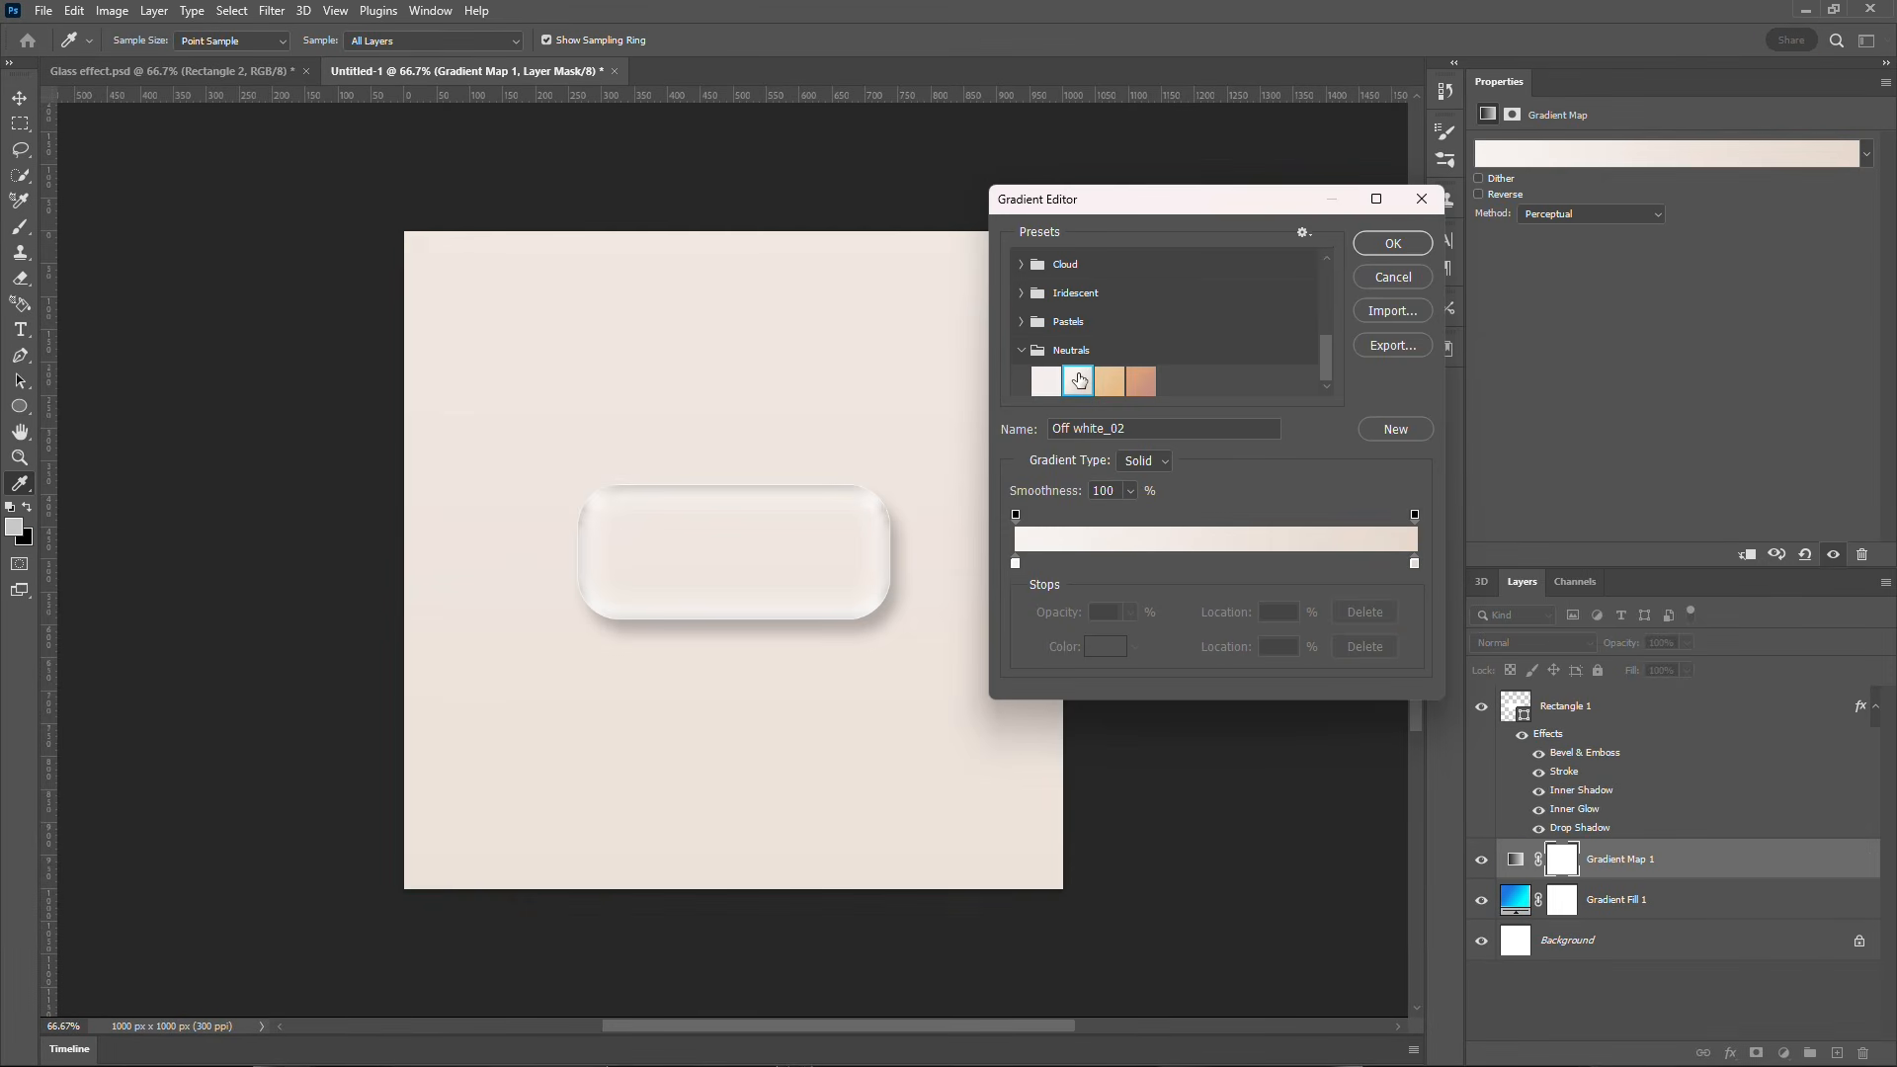
- Compare the Neutrals gradient presets for the Gradient Map beneath the glass shape and apply Off white_02
{"action": "left_click", "coordinate": [1046, 382]}
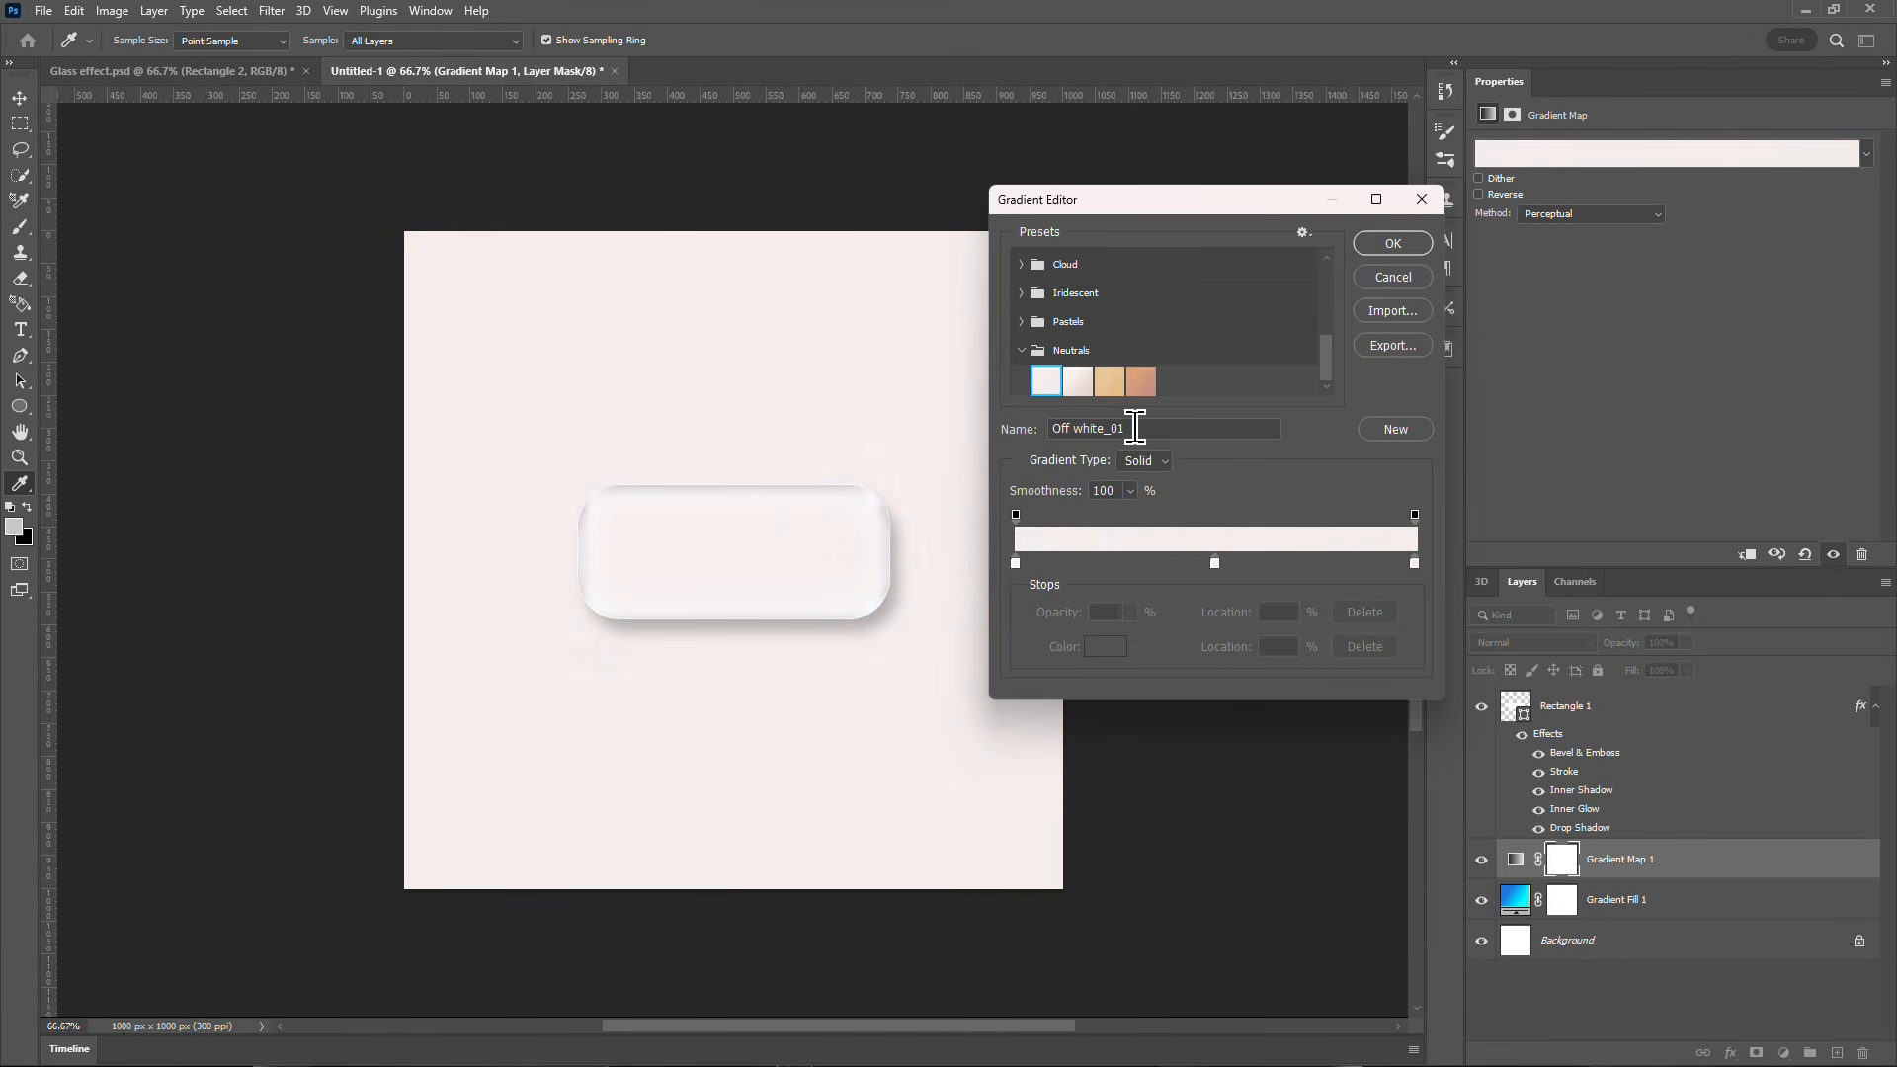
{"action": "left_click", "coordinate": [1109, 381]}
{"action": "left_click", "coordinate": [1078, 382]}
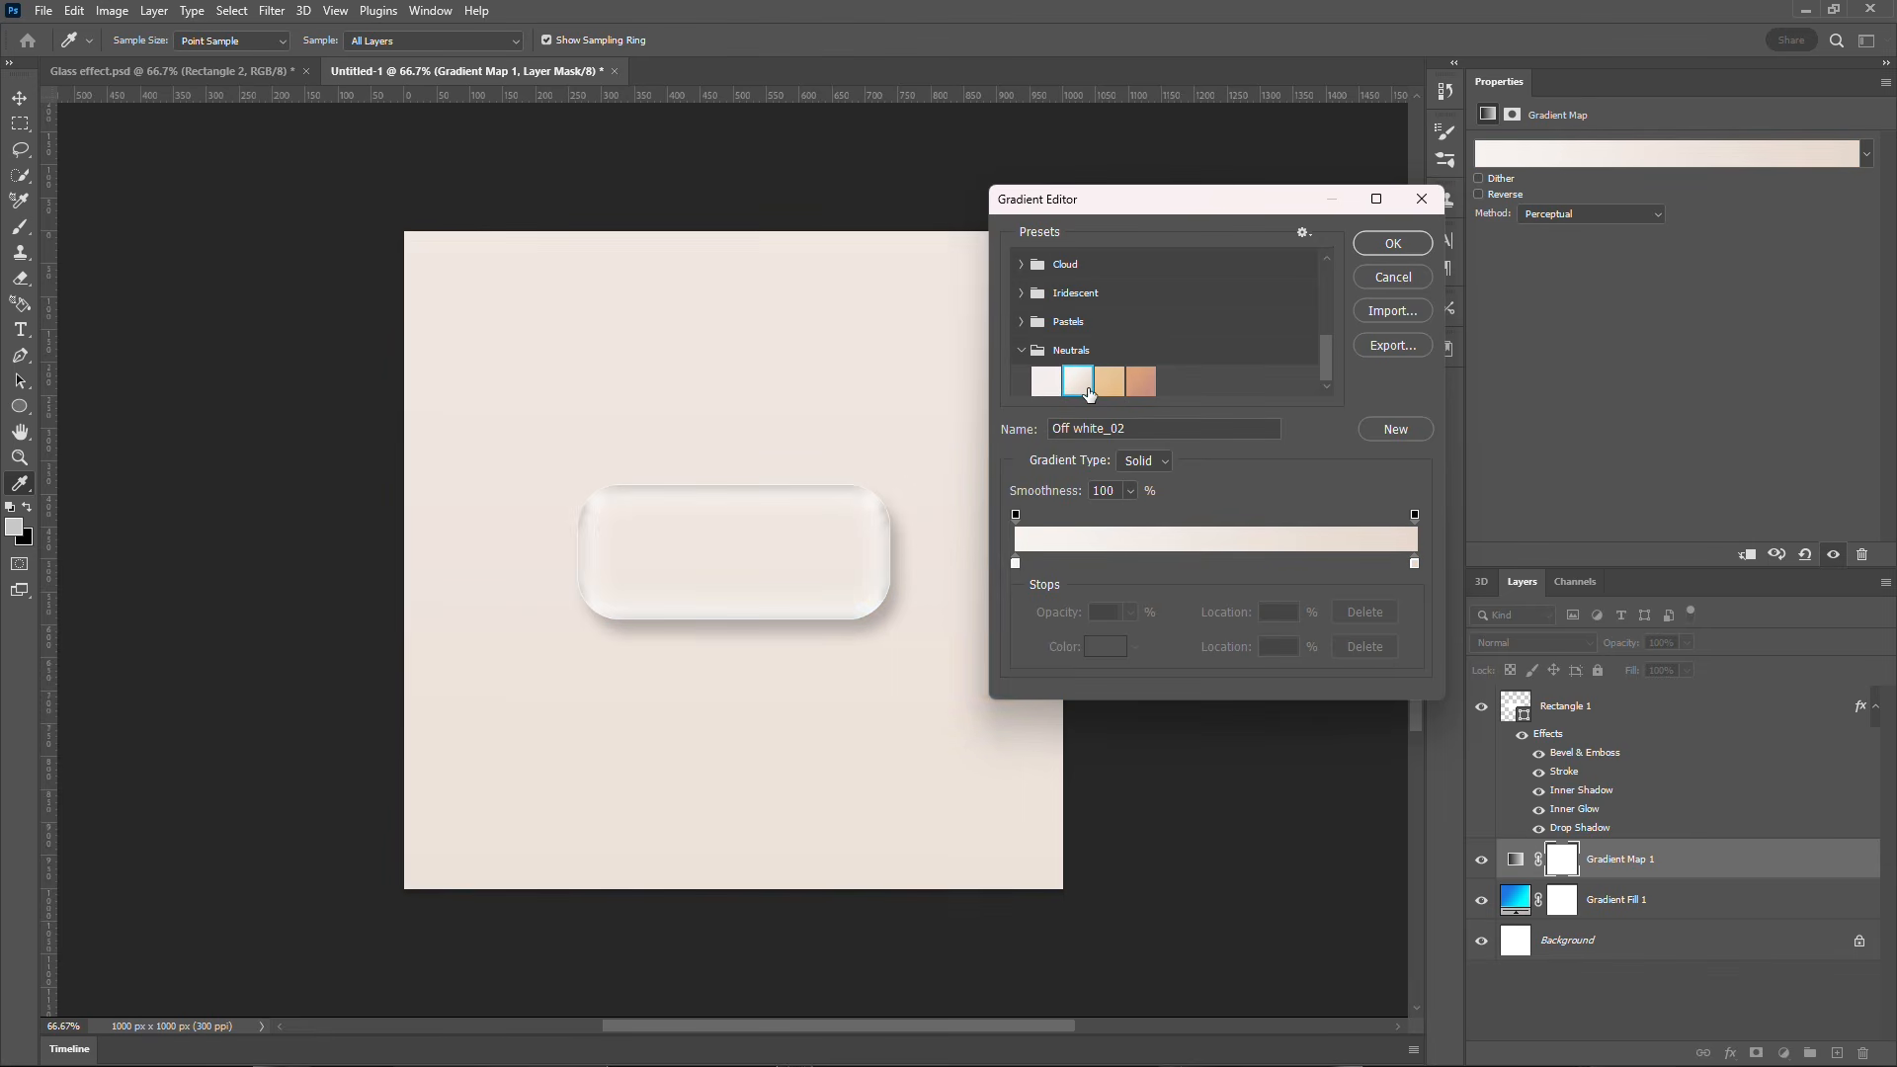
{"action": "left_click", "coordinate": [1139, 382]}
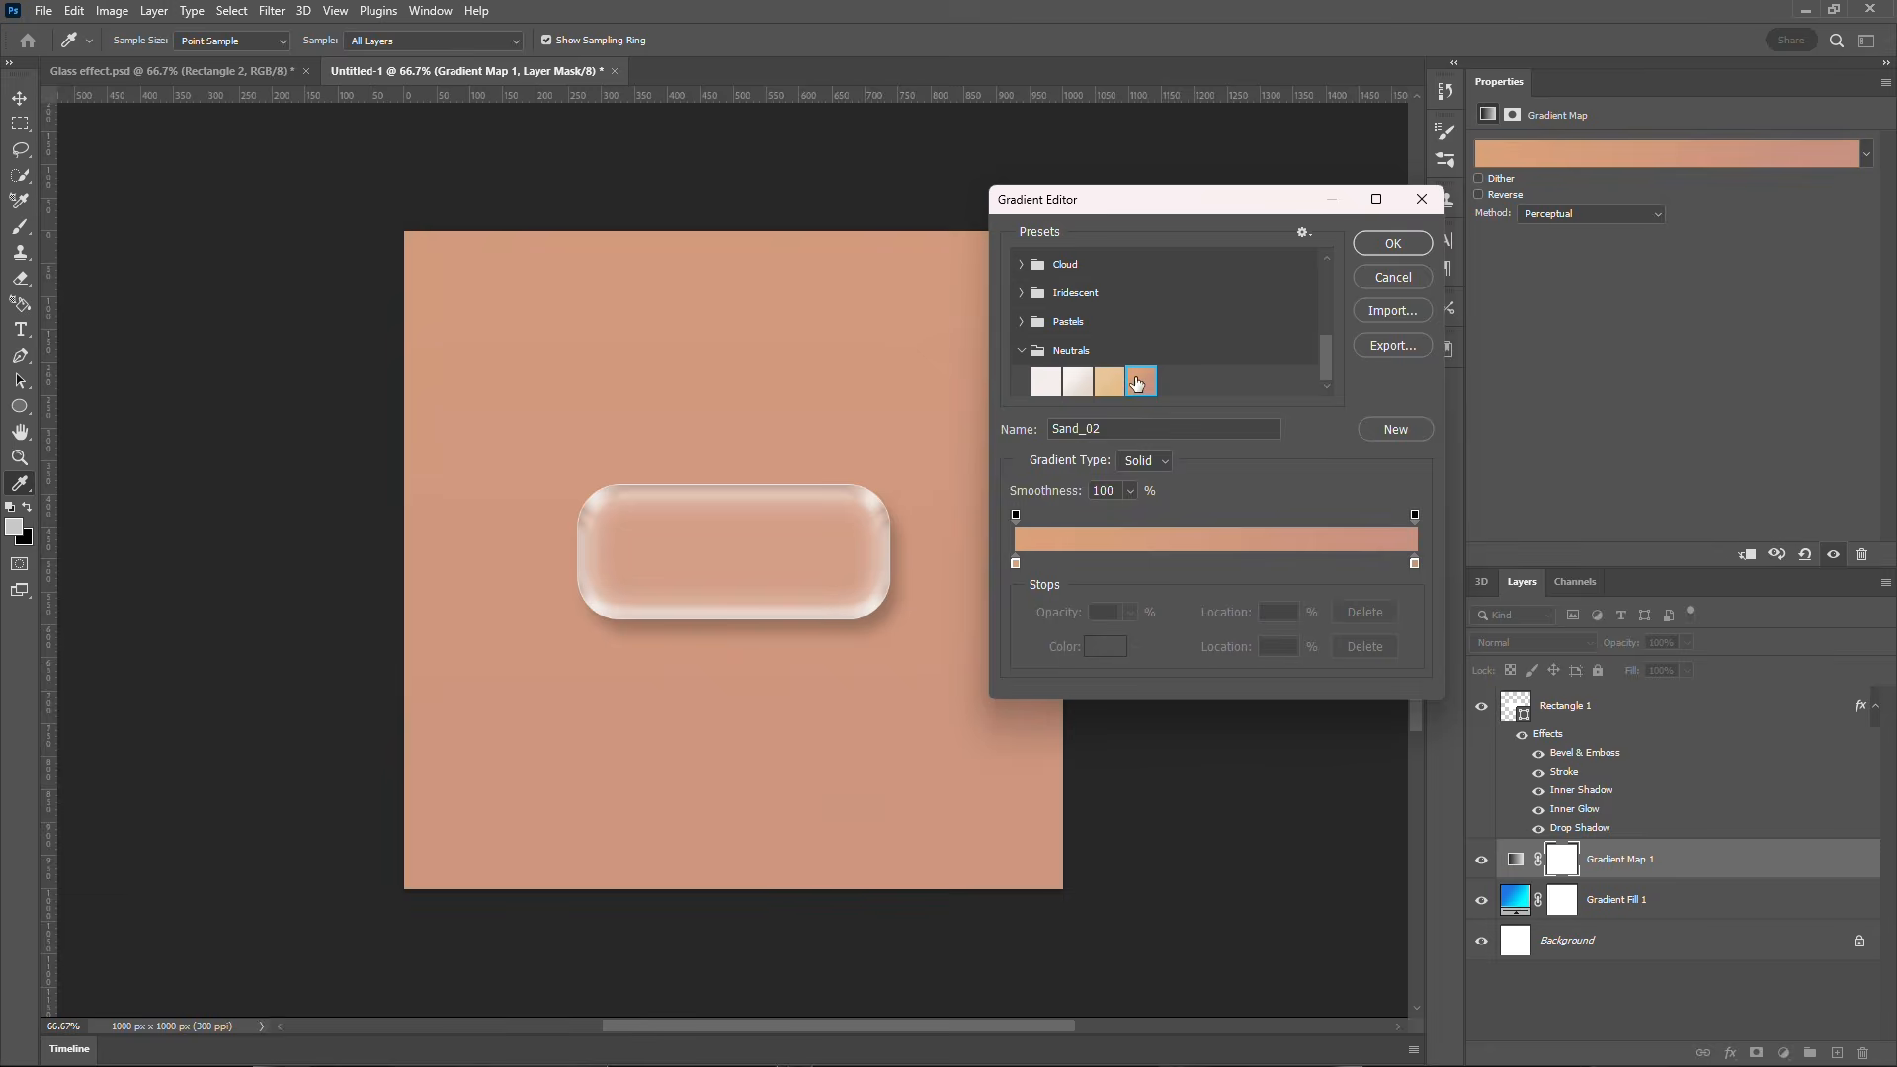
{"action": "left_click", "coordinate": [1109, 382]}
{"action": "left_click", "coordinate": [1078, 382]}
{"action": "left_click", "coordinate": [1375, 240]}
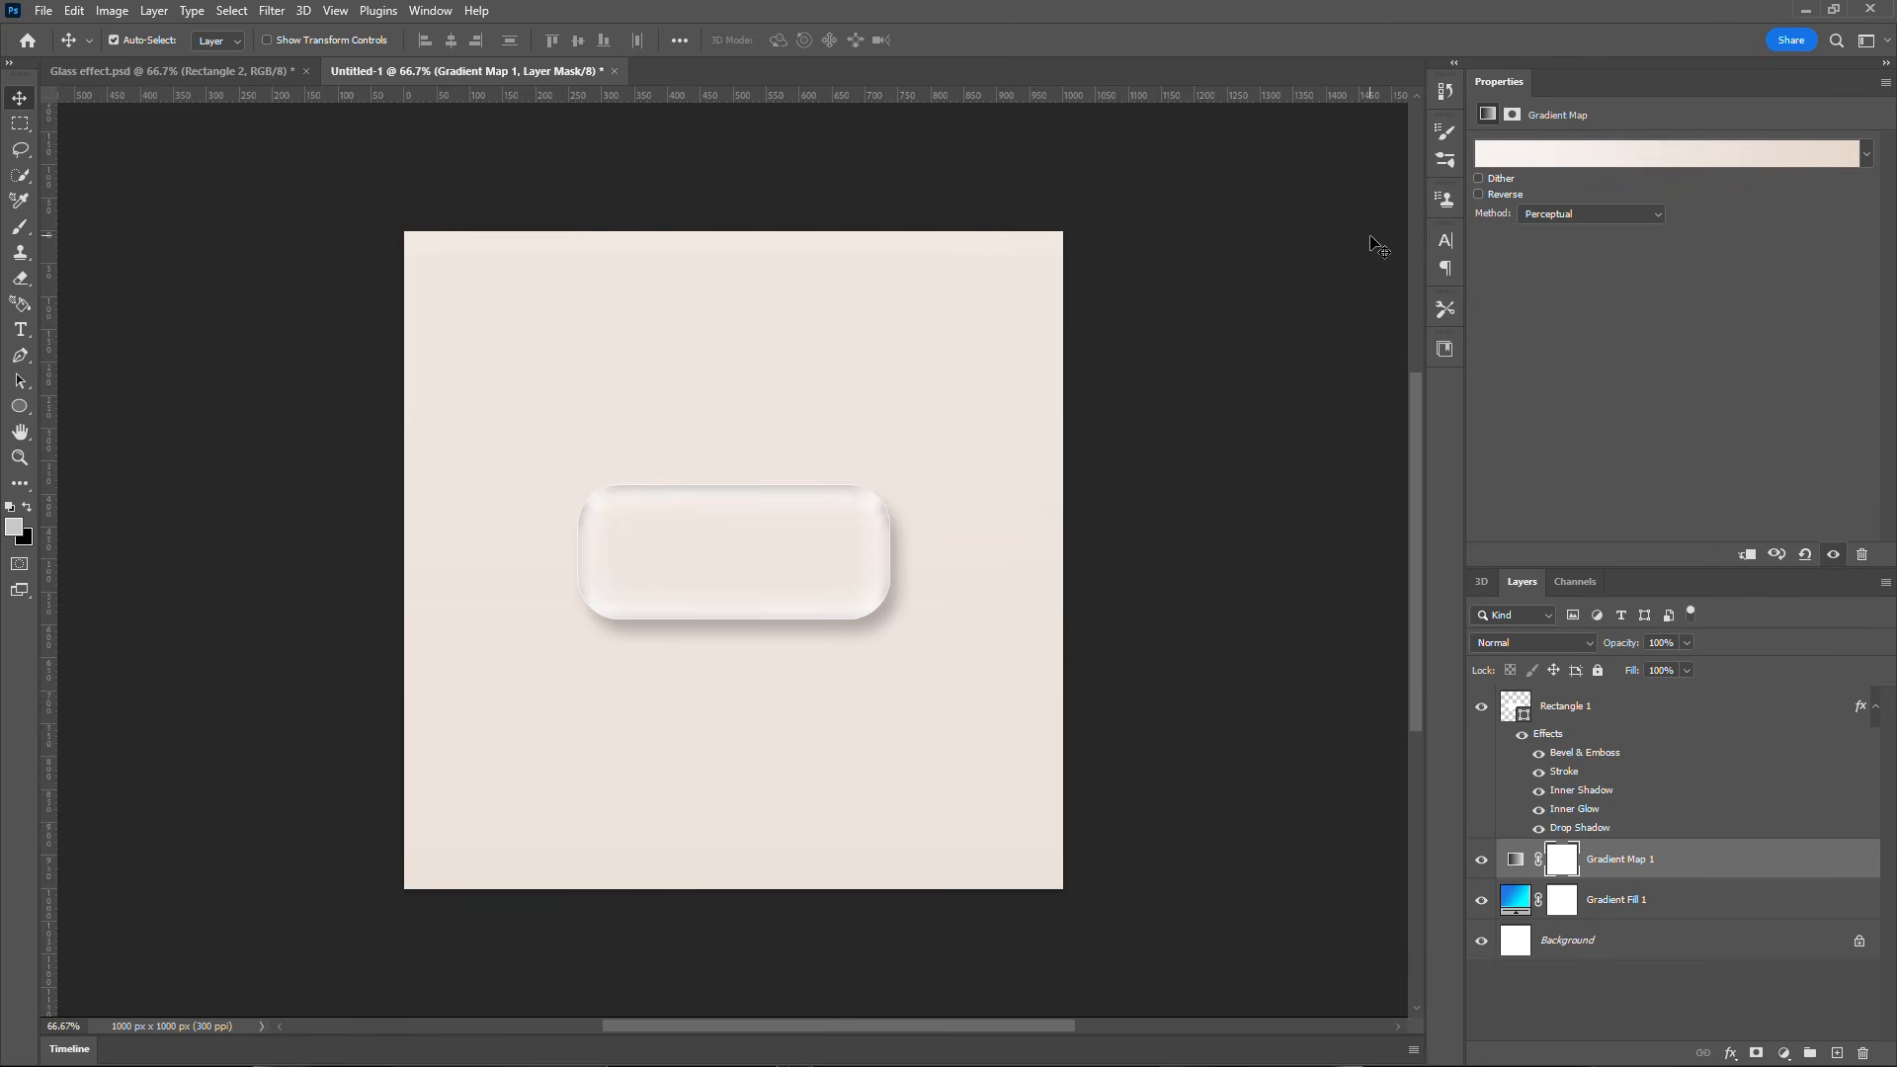